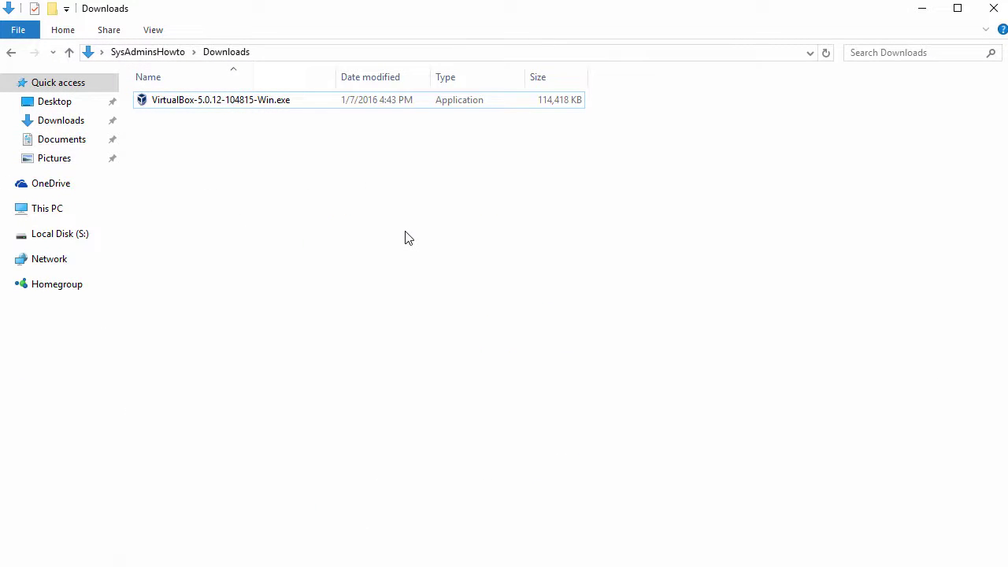
Run the VirtualBox-5.0.12-104815-Win.exe installer from the Downloads folder.
left_click(273, 108)
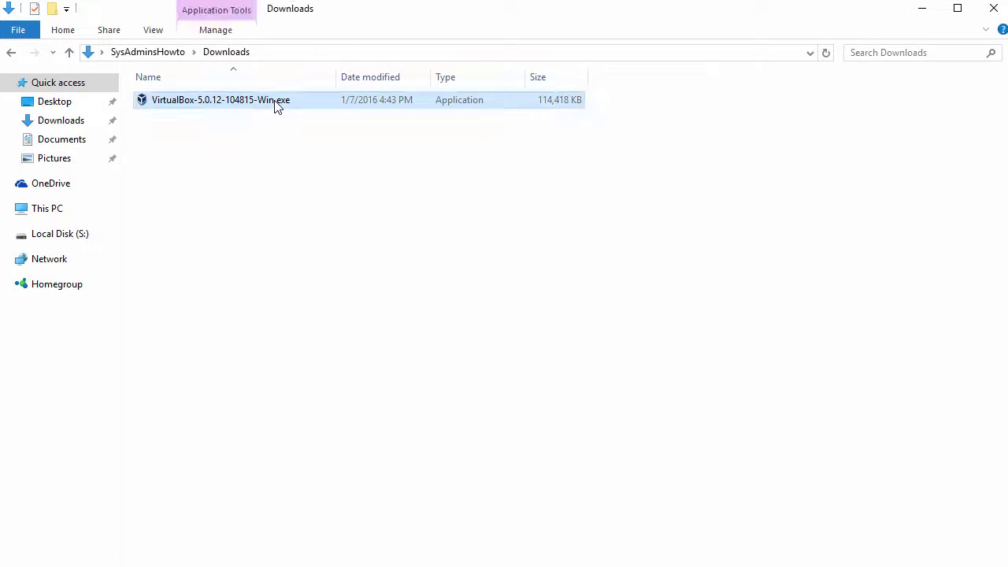
double_click(275, 107)
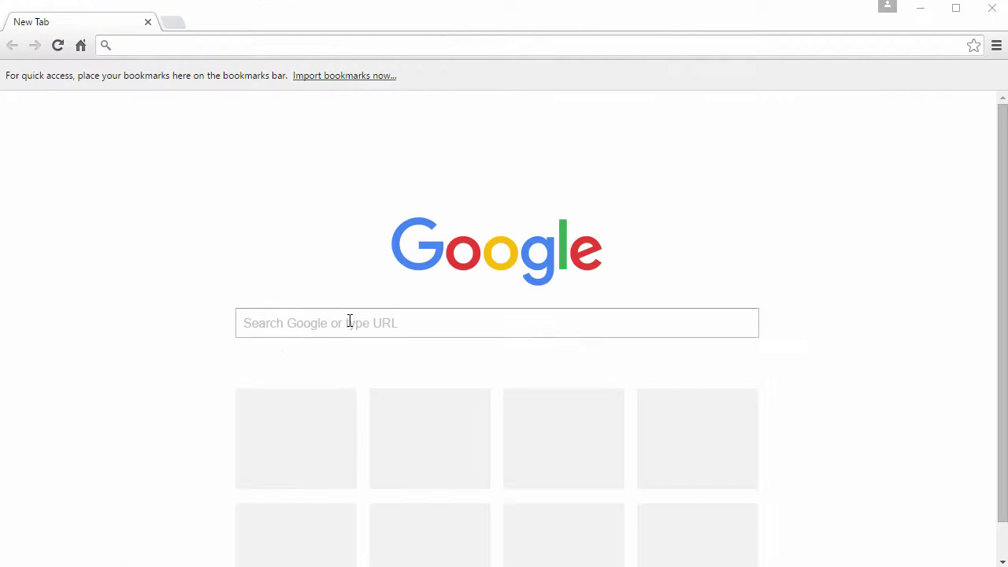
Search Google for 'fedora' and go to the official getfedora.org site.
left_click(339, 315)
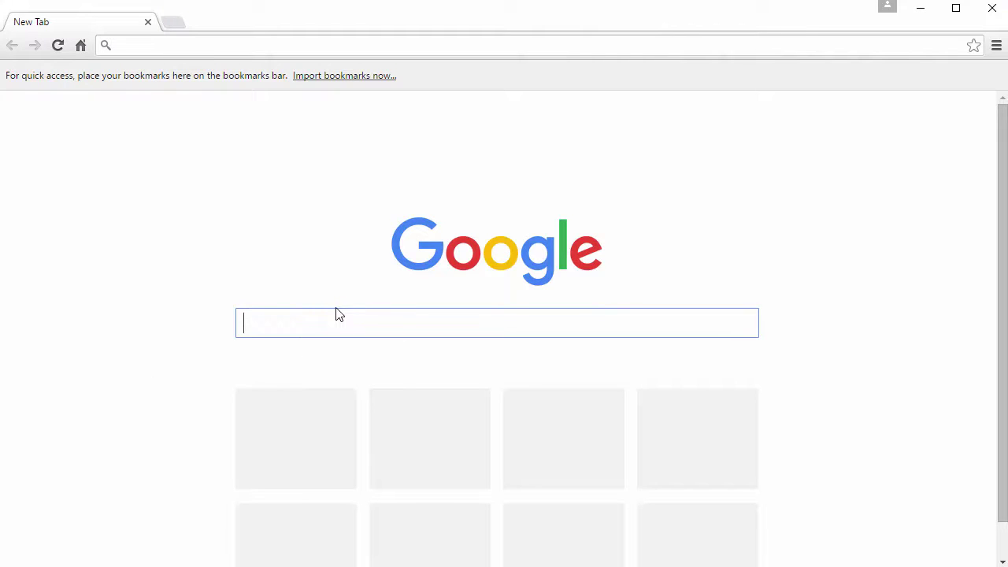
type("fedora")
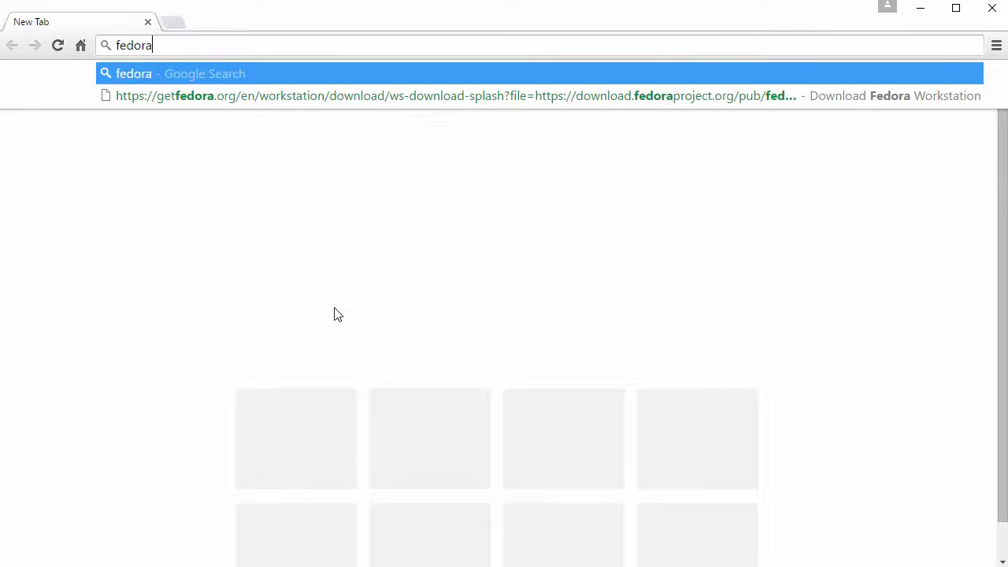
key("Return")
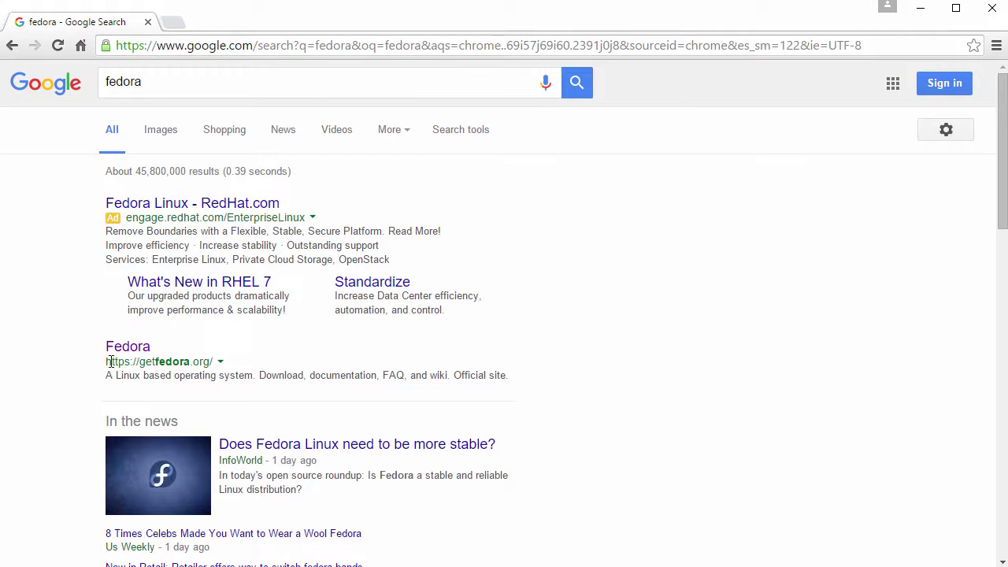
left_click_drag(110, 362, 217, 363)
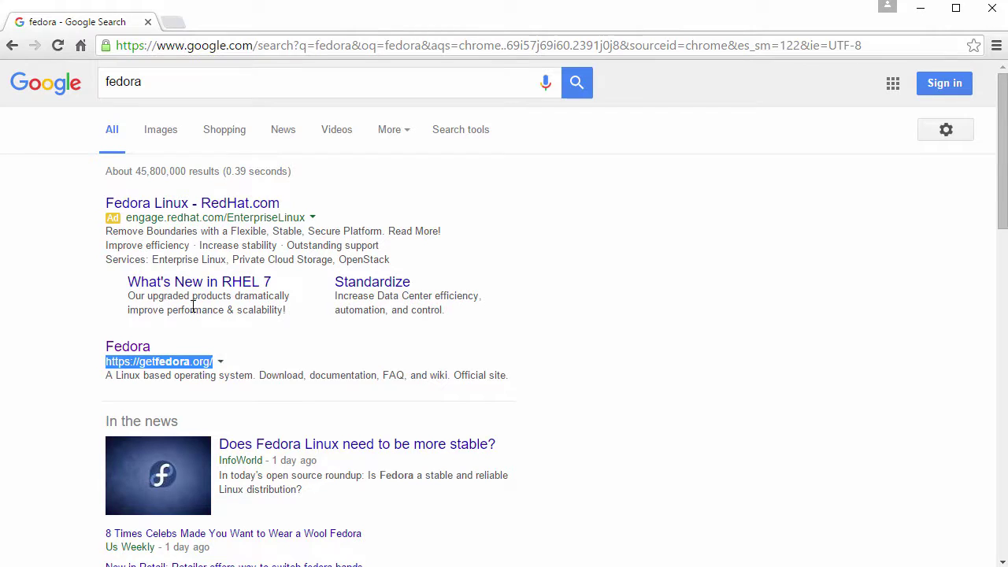
left_click(134, 352)
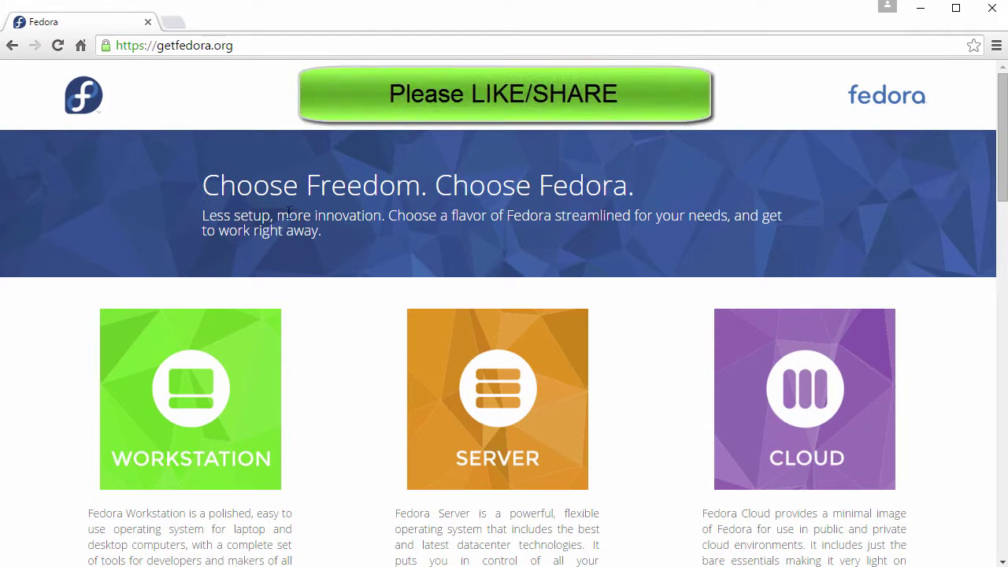
Start the 64-bit Fedora 23 Workstation download, then cancel saving the ISO.
left_click_drag(438, 189, 635, 186)
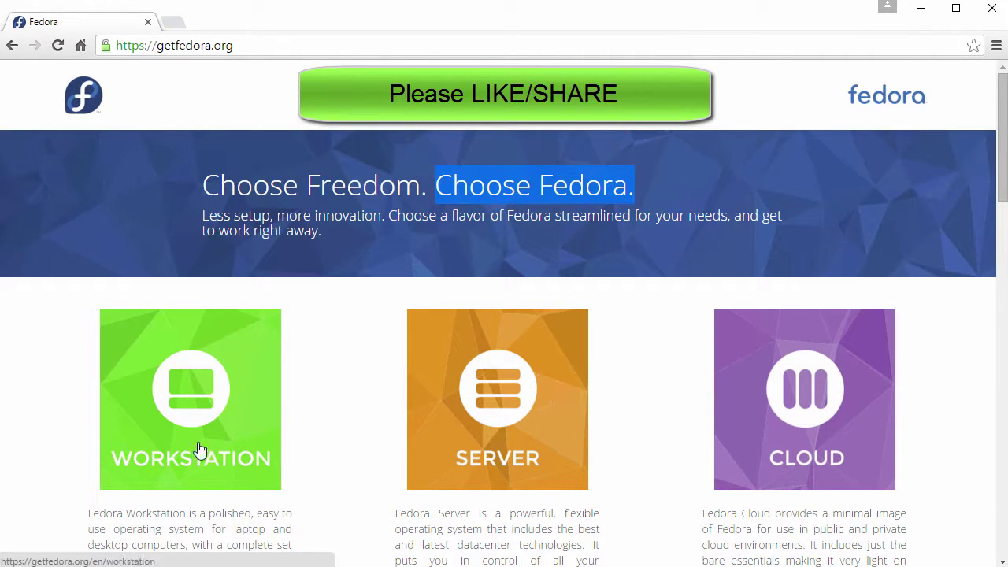
left_click(193, 394)
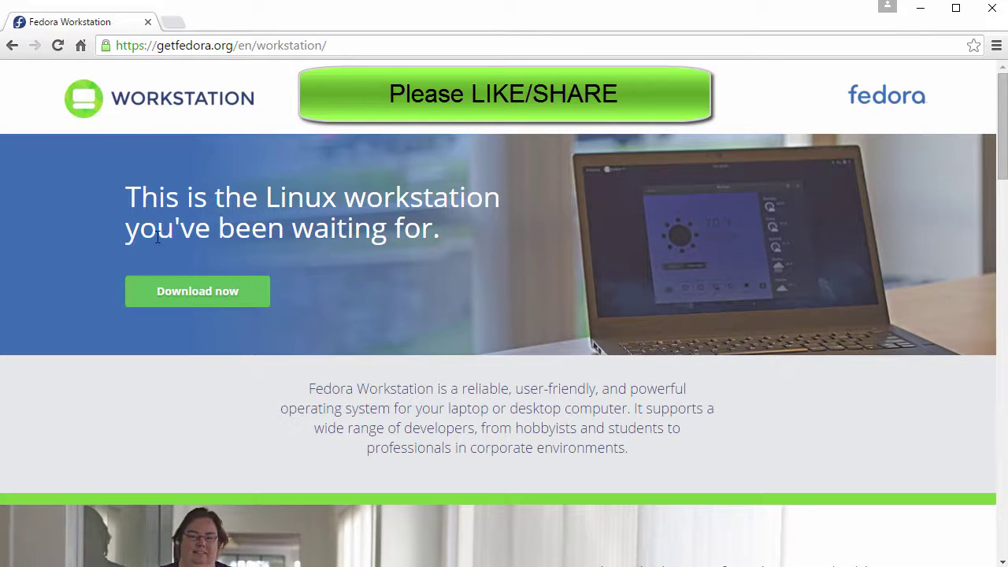
left_click(209, 296)
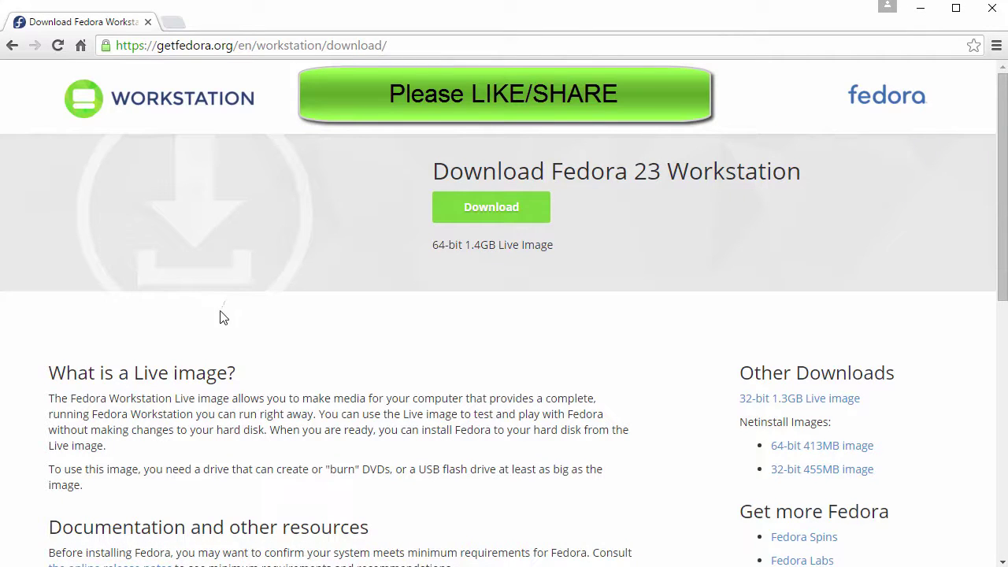
left_click_drag(435, 172, 812, 148)
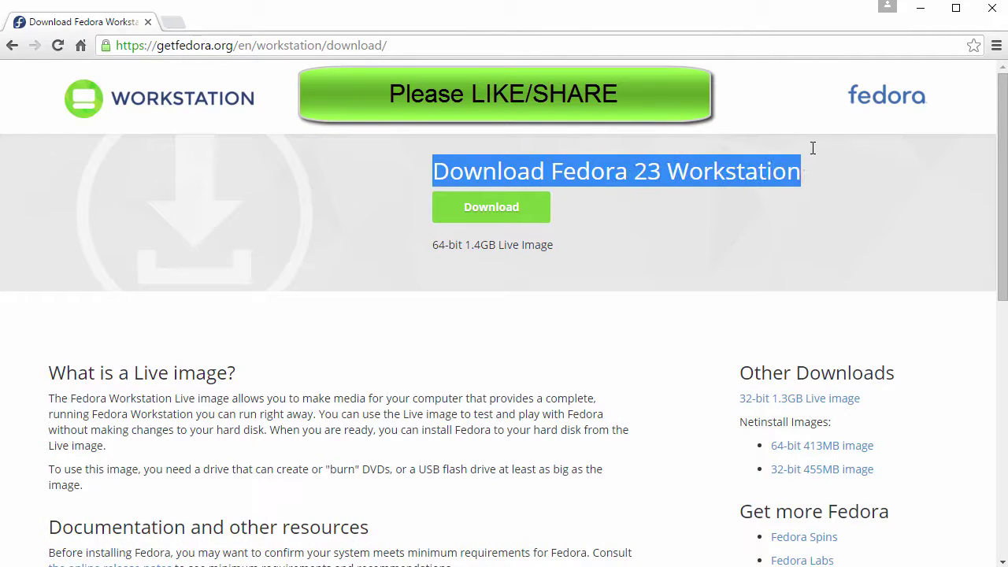
left_click(491, 208)
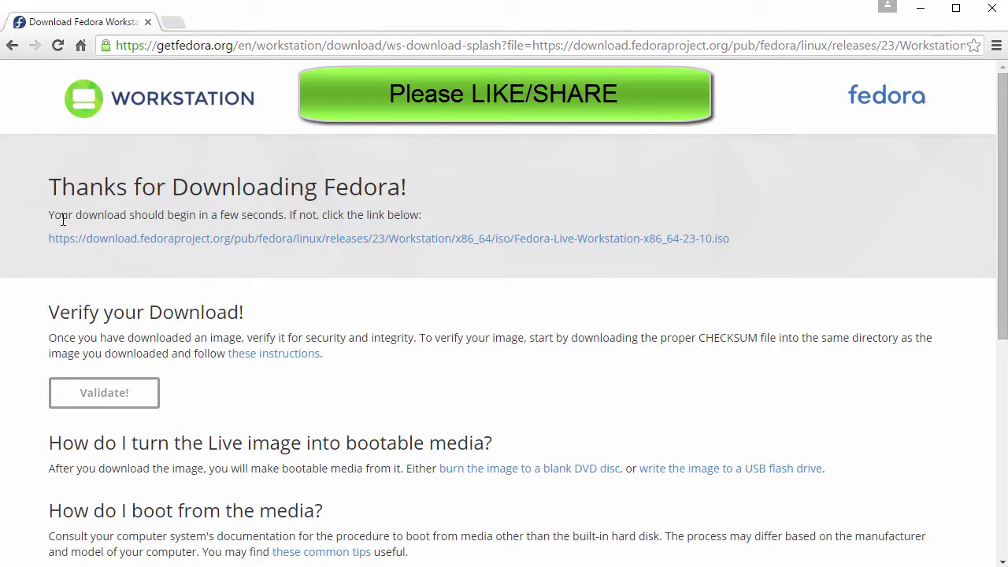
left_click_drag(51, 215, 280, 216)
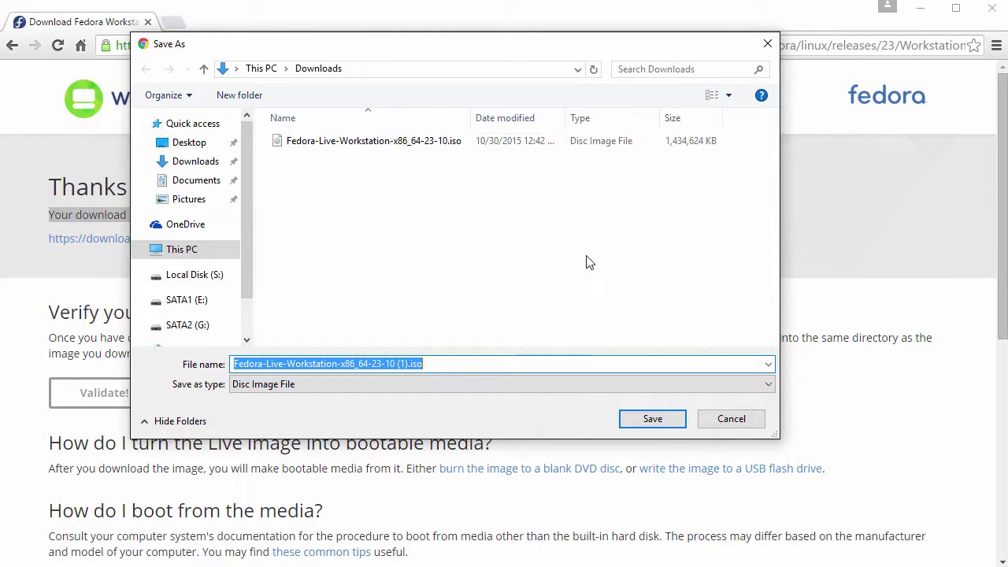
left_click(731, 421)
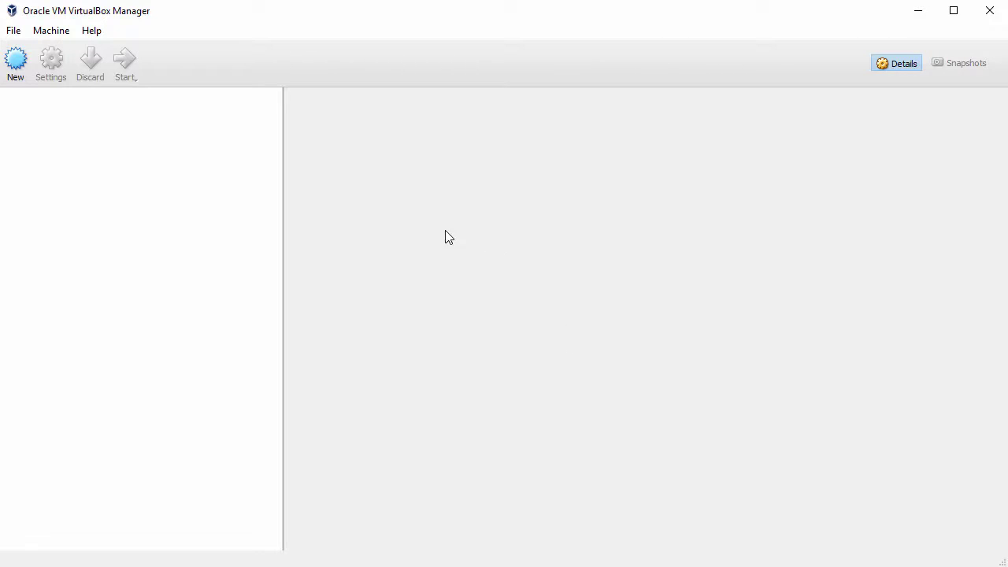
Begin a new virtual machine named Fedora with 2048 MB of memory.
left_click(16, 66)
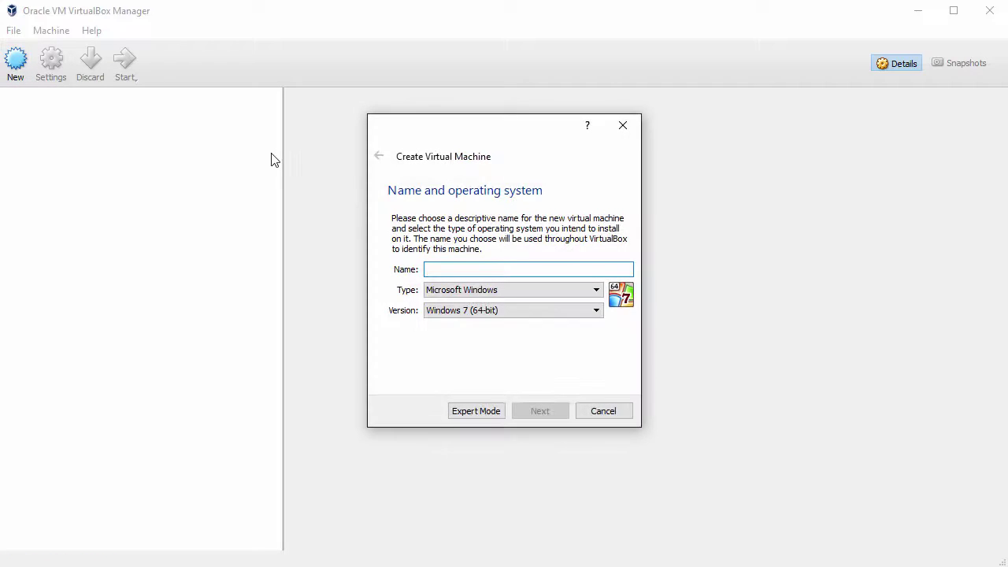
type("Fedora")
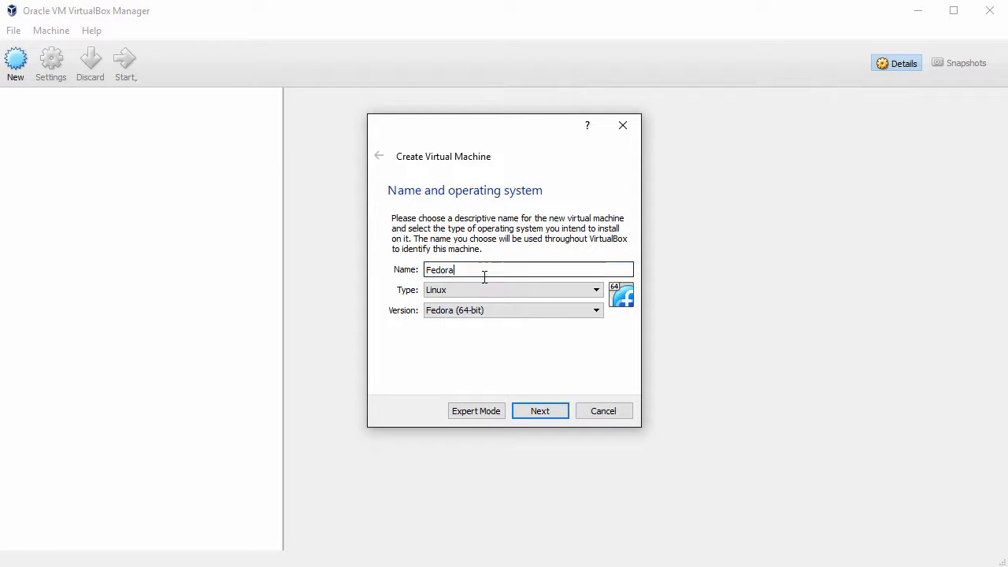
left_click(540, 411)
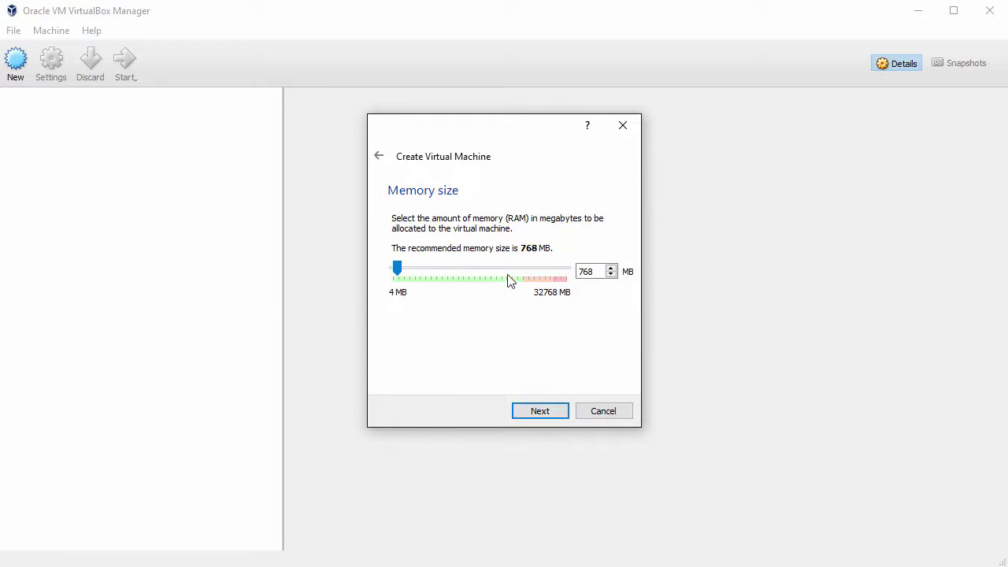
left_click_drag(602, 271, 535, 272)
type("2048")
left_click(550, 414)
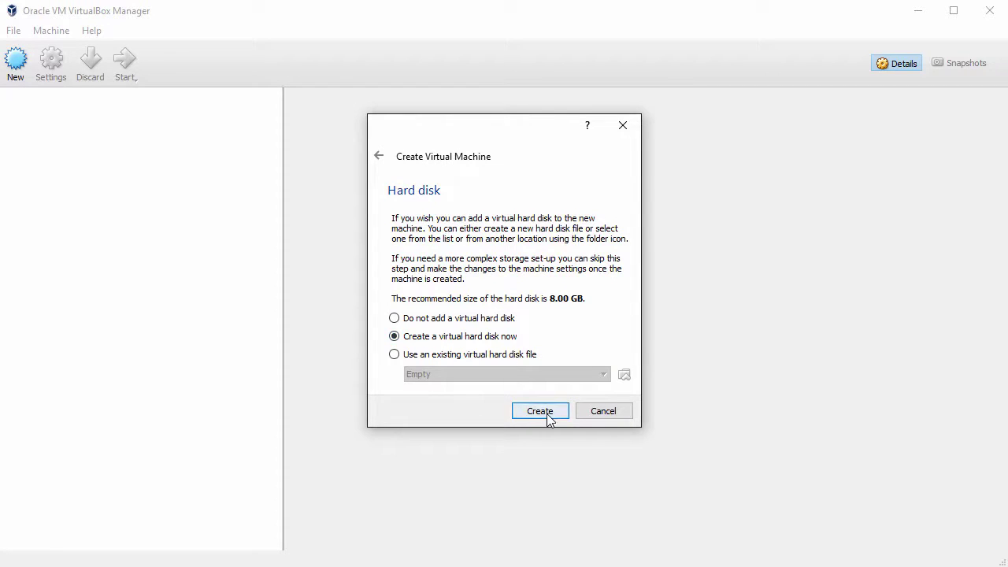
Give it a dynamically allocated 56.90 GB VDI disk and create the VM.
left_click(541, 413)
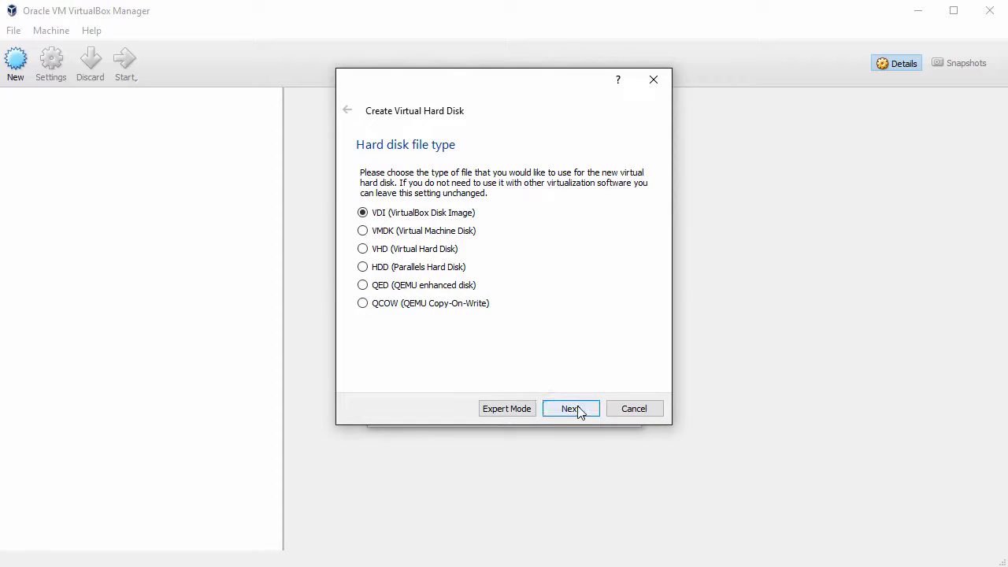
left_click(577, 410)
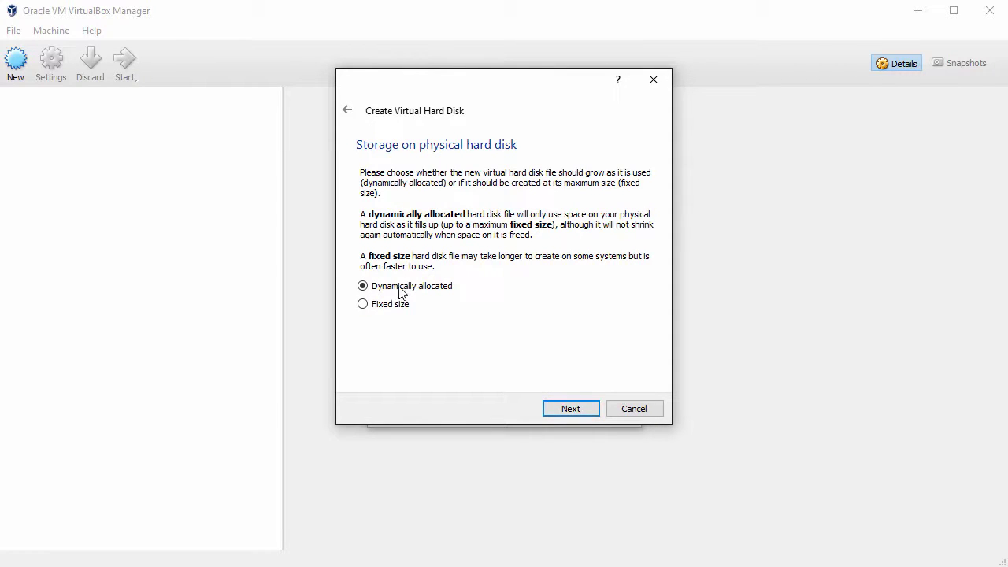
left_click(571, 407)
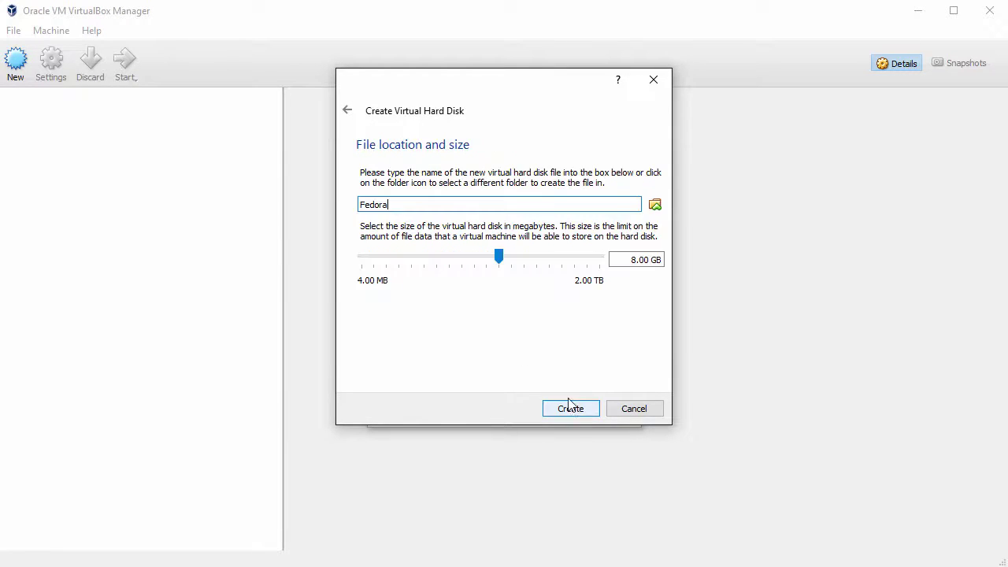
left_click_drag(500, 259, 534, 262)
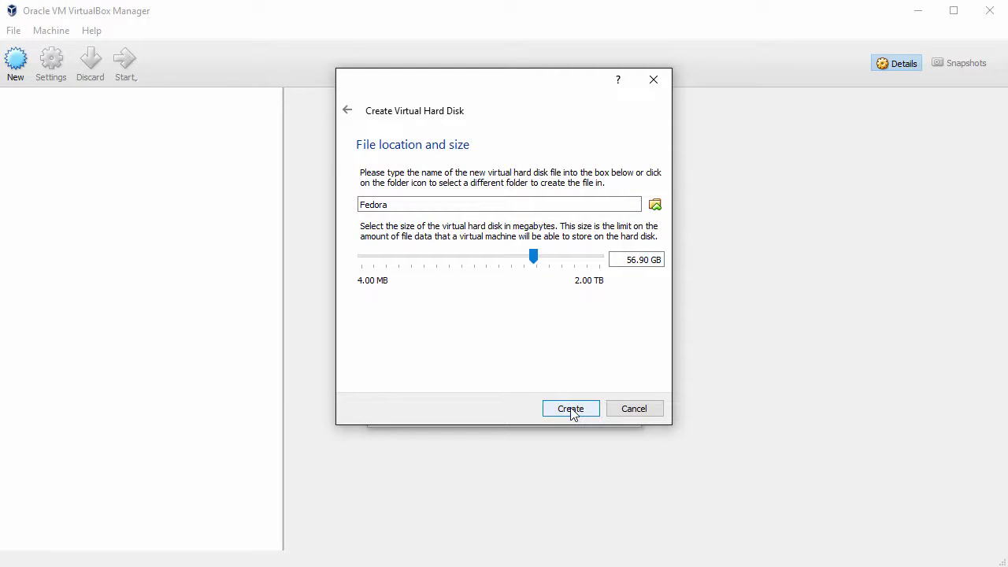
left_click(571, 410)
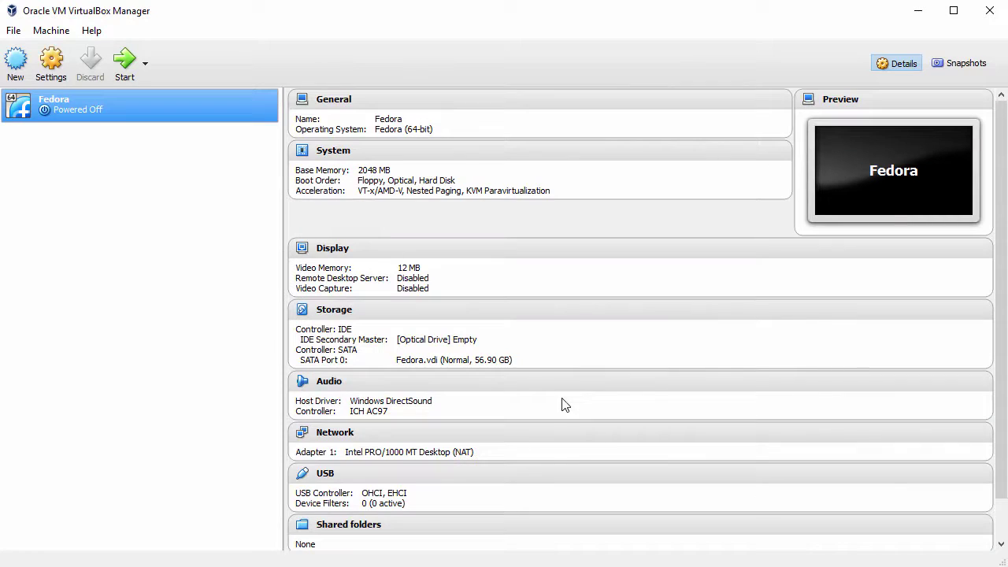
Set Shared Clipboard and Drag'n'Drop to Bidirectional in the Fedora VM's settings.
right_click(86, 103)
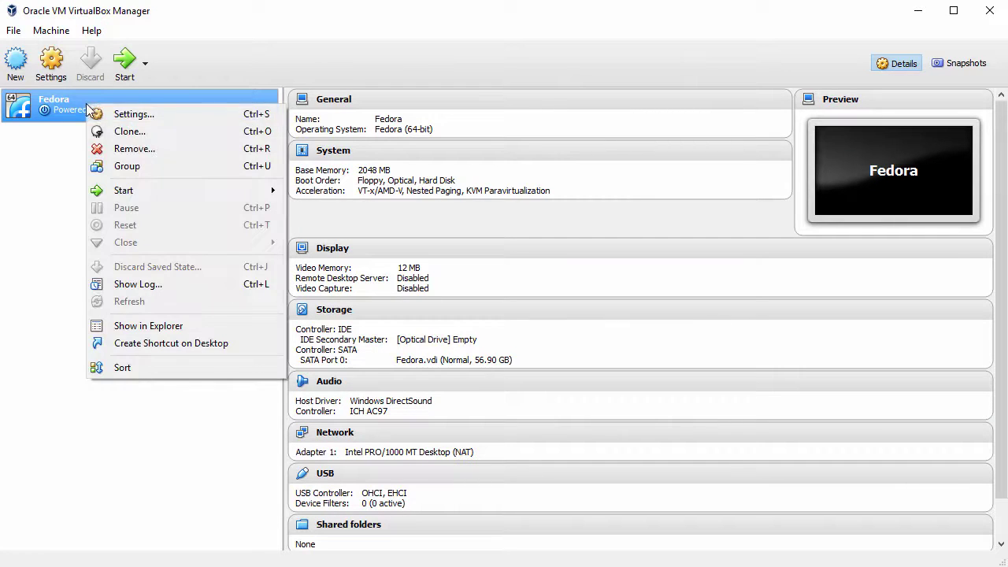
left_click(144, 116)
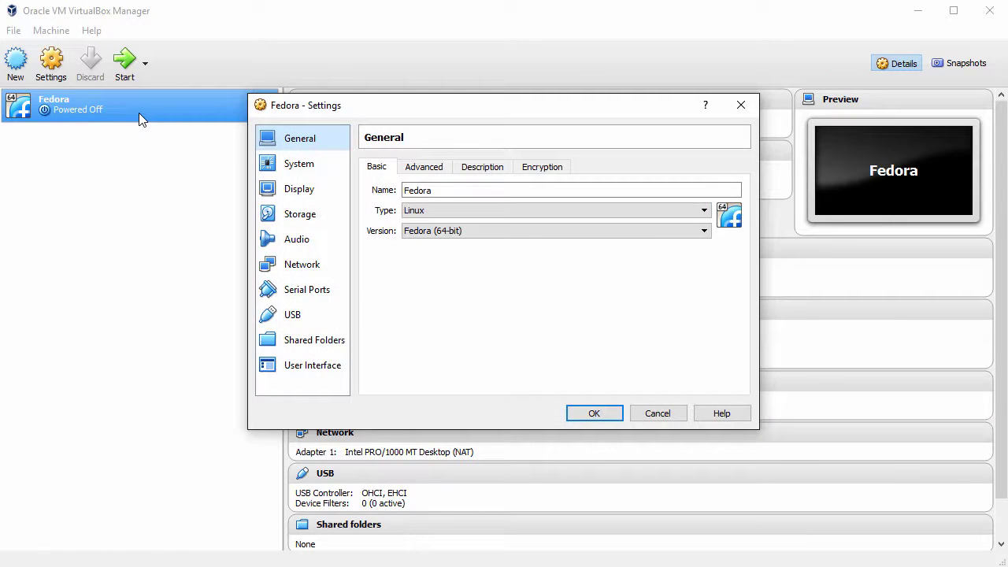
left_click(423, 167)
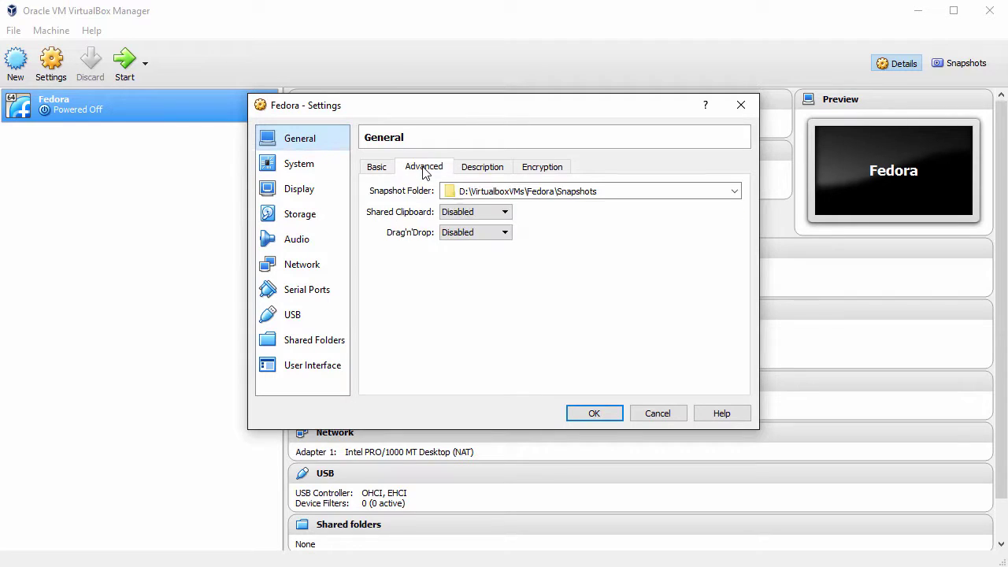
left_click(472, 213)
left_click(477, 255)
left_click(480, 235)
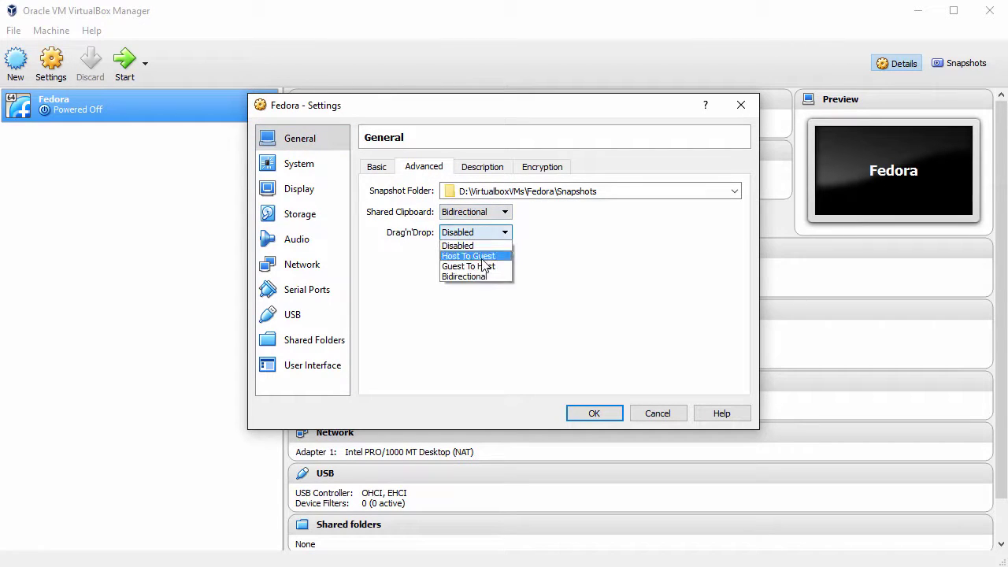
left_click(480, 277)
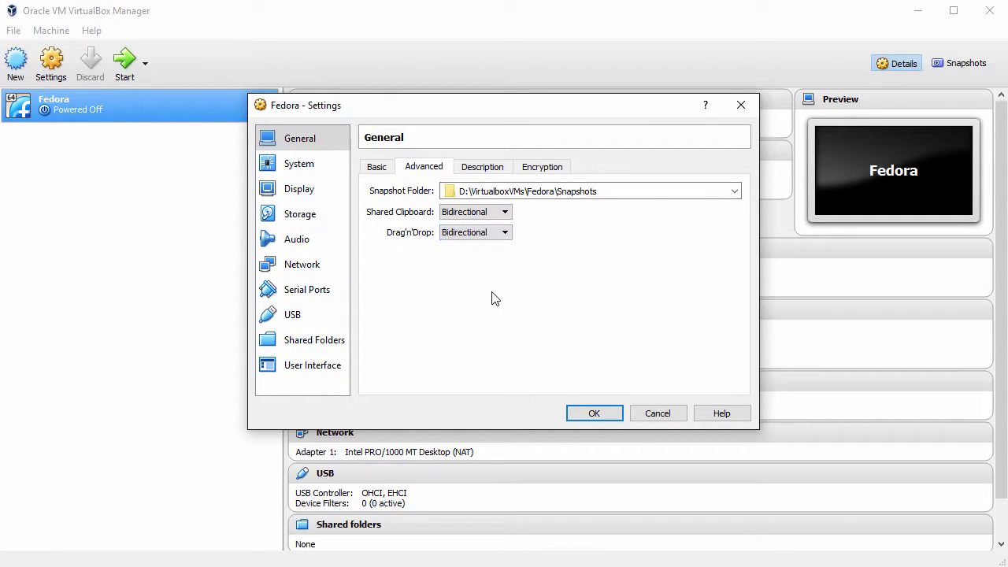
Remove Floppy from the boot order and attach Fedora-Live-Workstation-x86_64-23-10.iso to the optical drive.
left_click(307, 171)
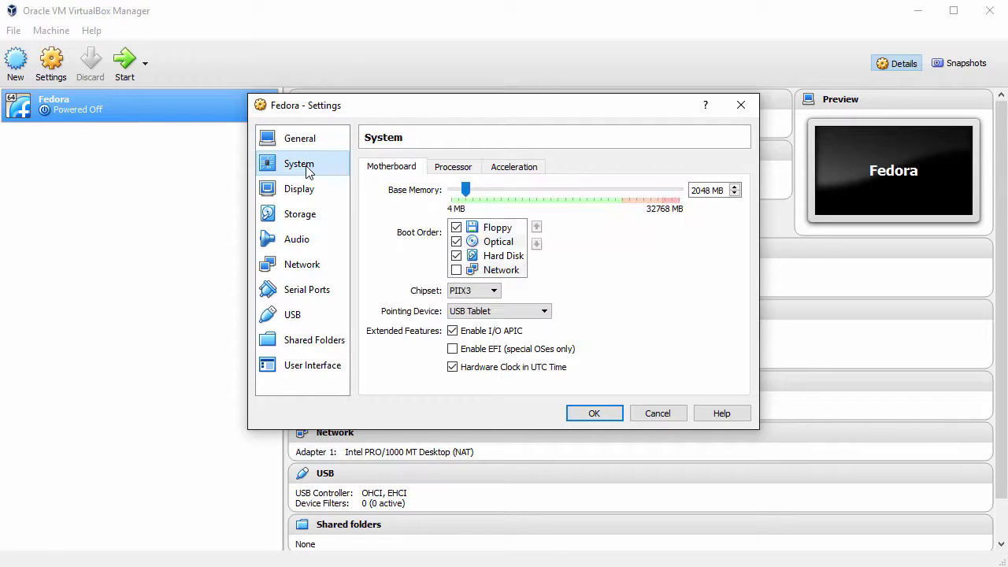
left_click(457, 228)
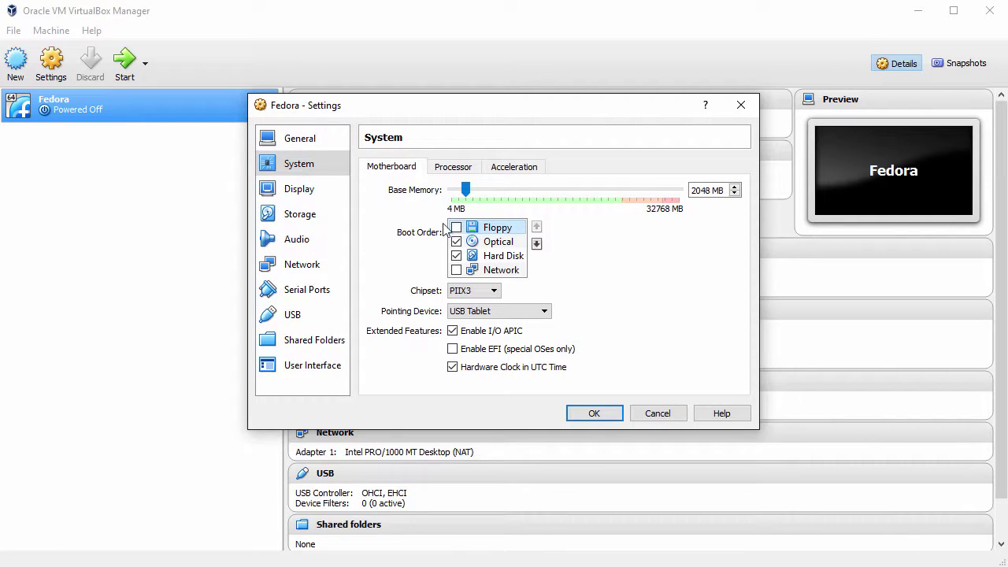
left_click(299, 219)
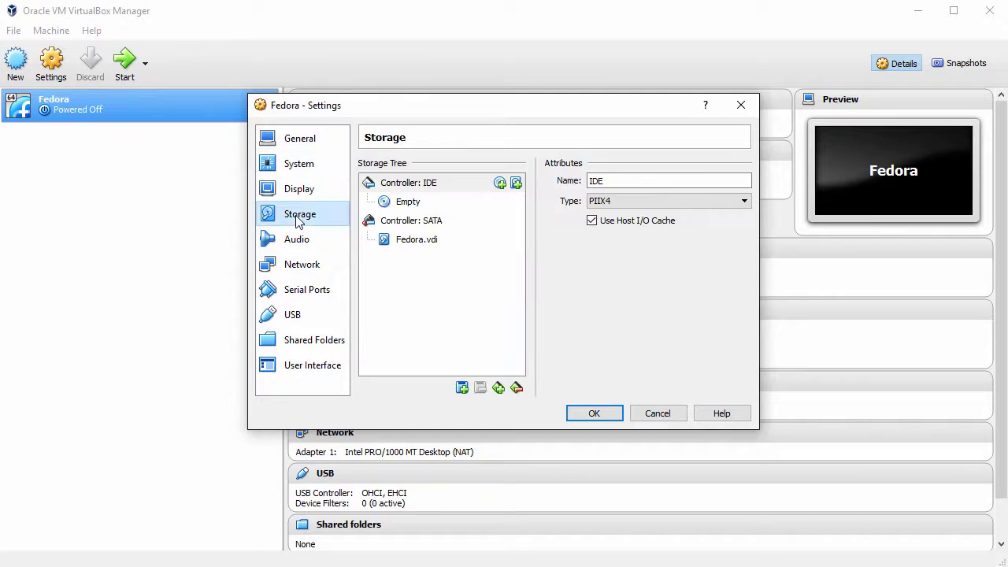
left_click(411, 203)
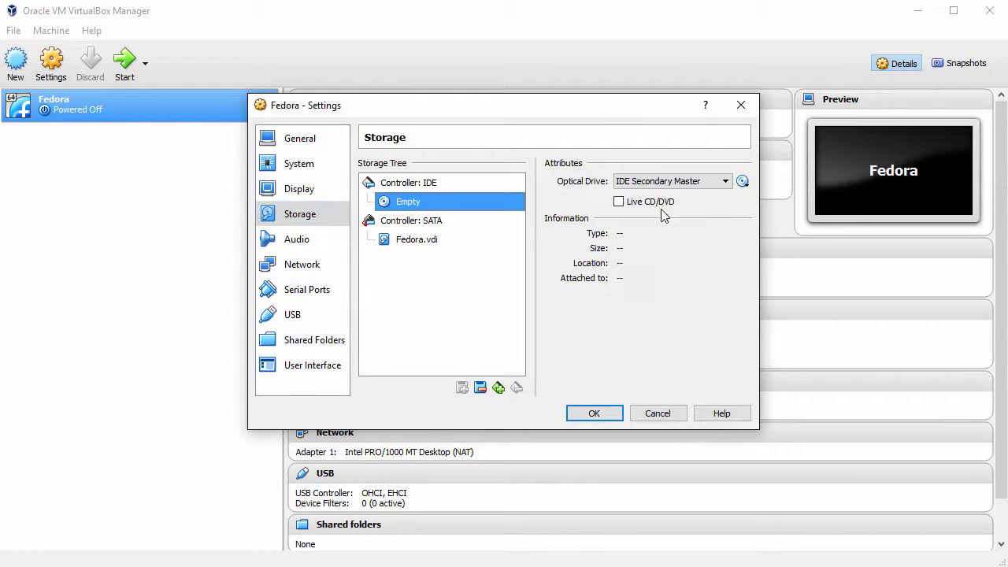
left_click(743, 182)
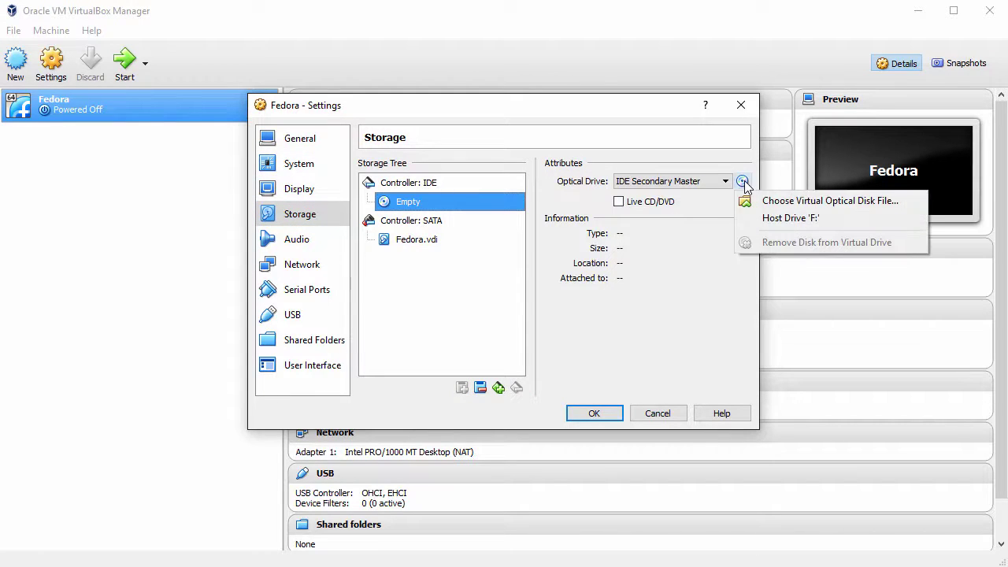
left_click(811, 202)
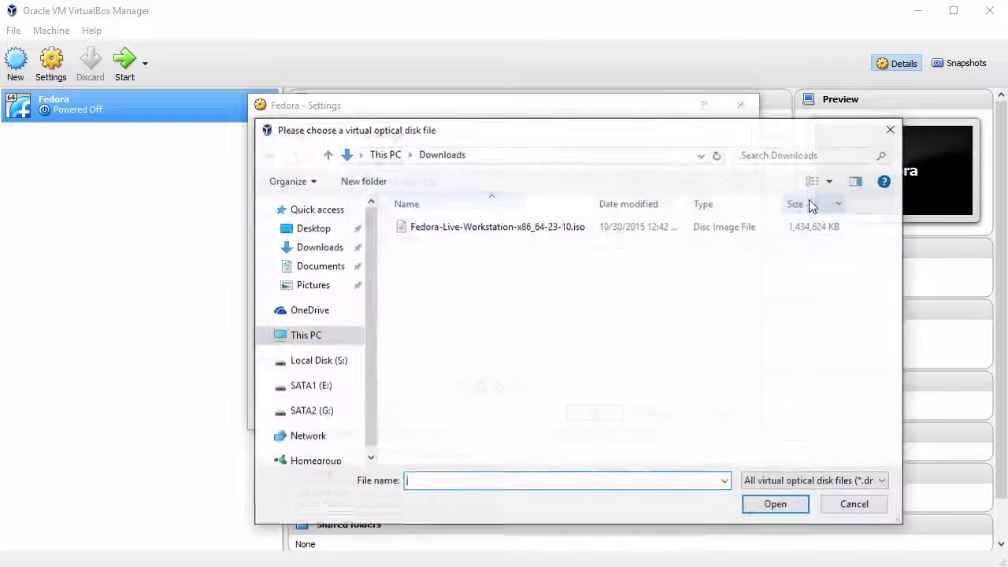
left_click(540, 228)
left_click(774, 504)
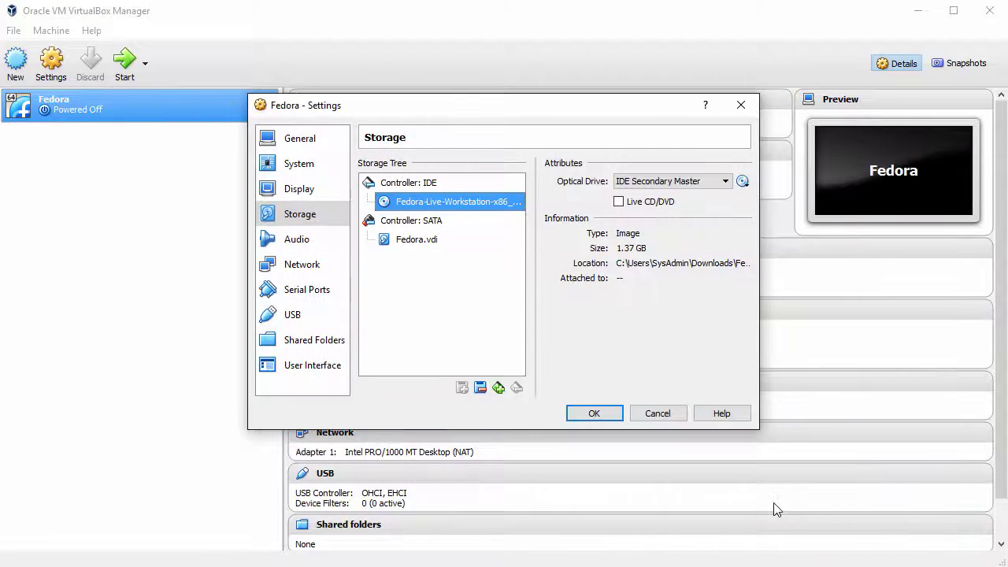
Switch the network adapter to Bridged Adapter, save the settings, and start the VM.
left_click(303, 264)
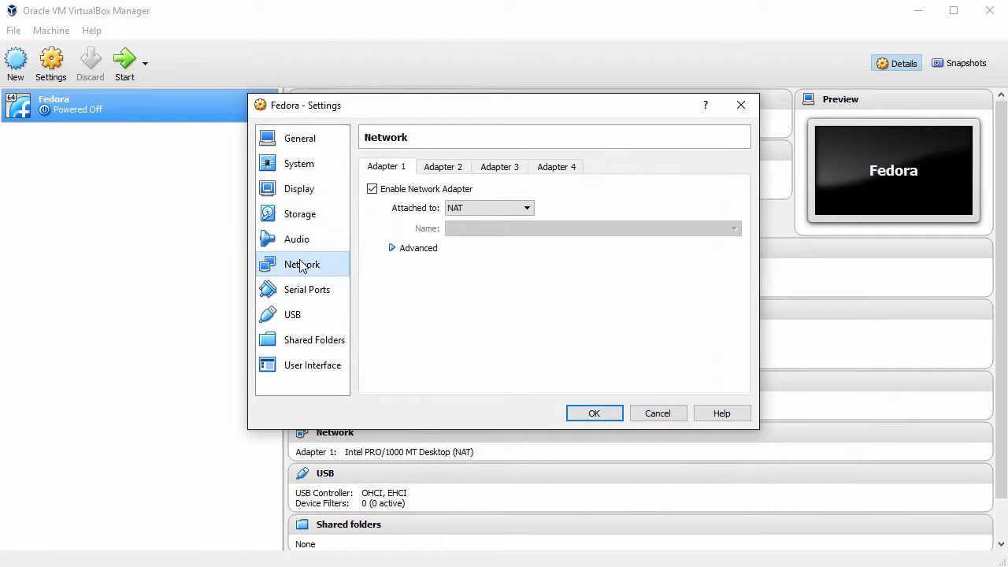
left_click(530, 209)
left_click(516, 255)
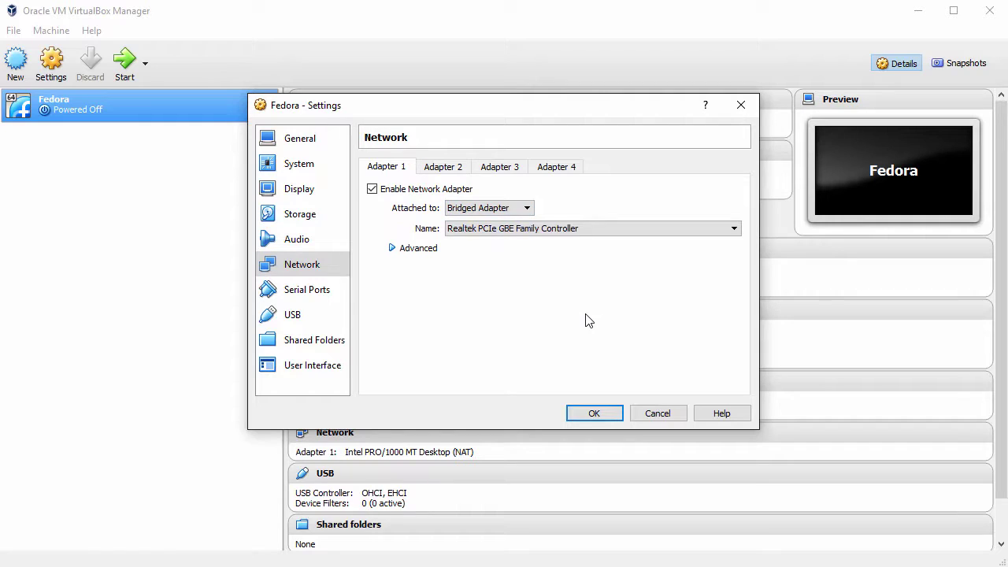
left_click(603, 418)
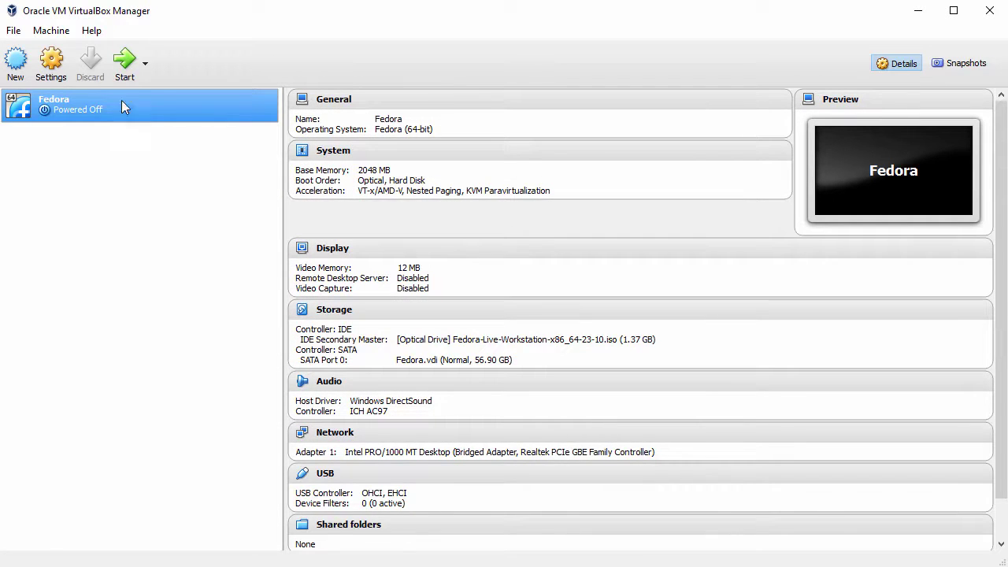
left_click(127, 69)
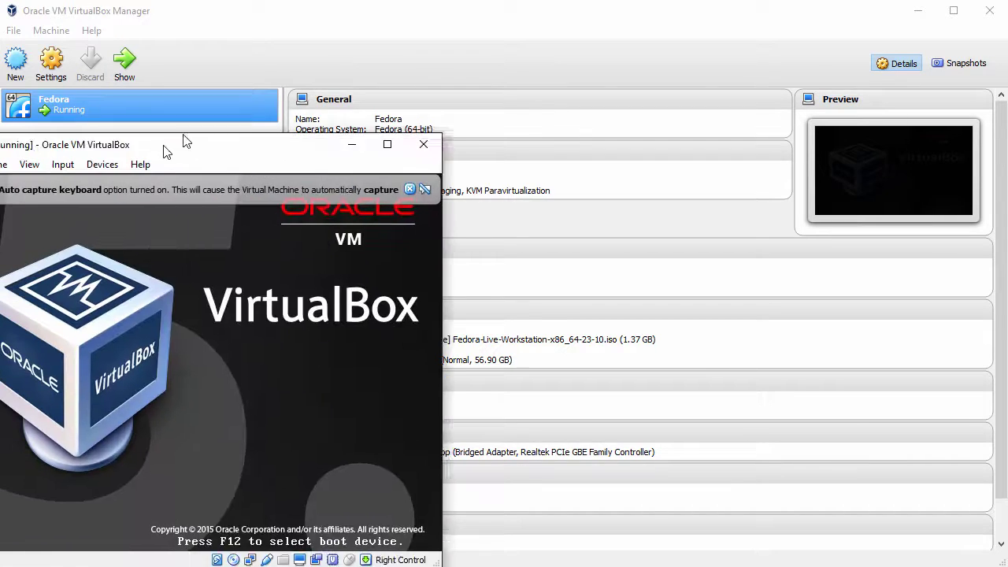
Reposition and enlarge the VM window, dismiss the notices, and boot Fedora Live immediately.
left_click_drag(184, 139, 232, 23)
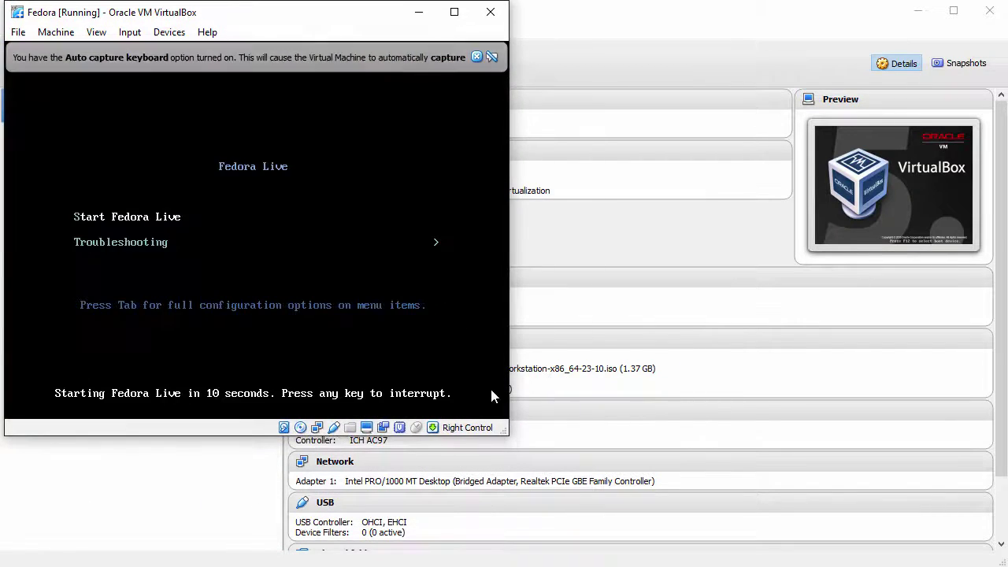
left_click_drag(509, 441, 590, 460)
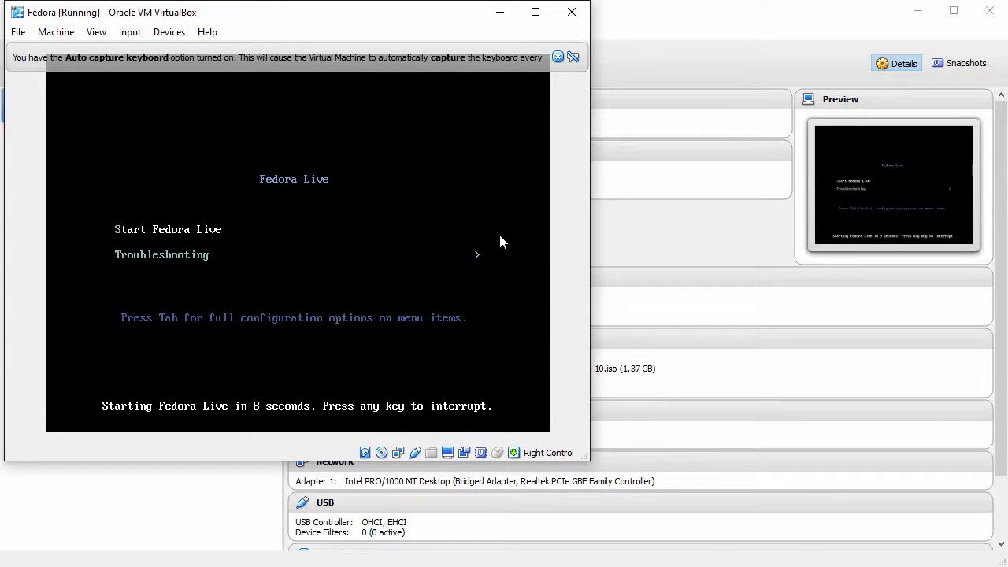
left_click(558, 57)
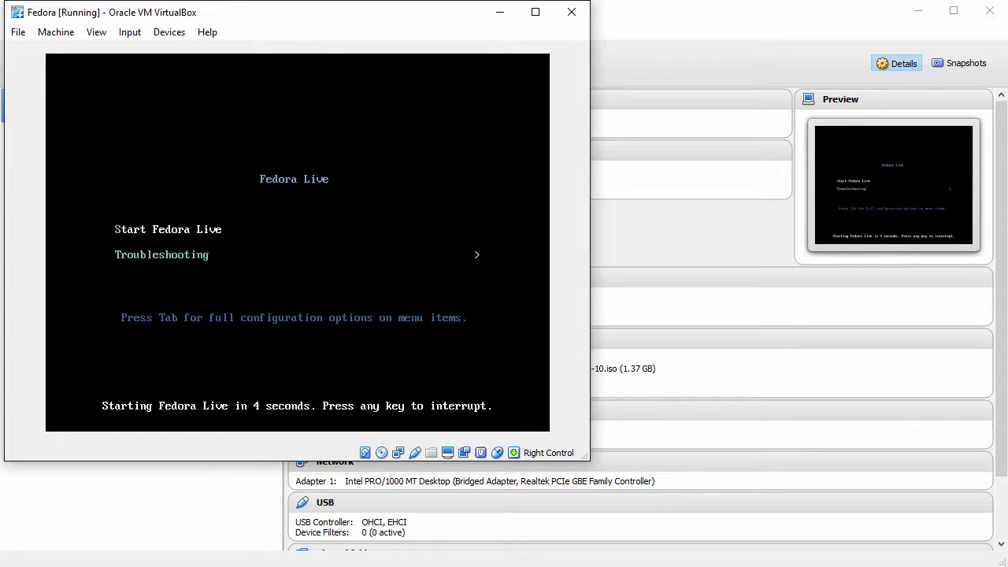
key("Return")
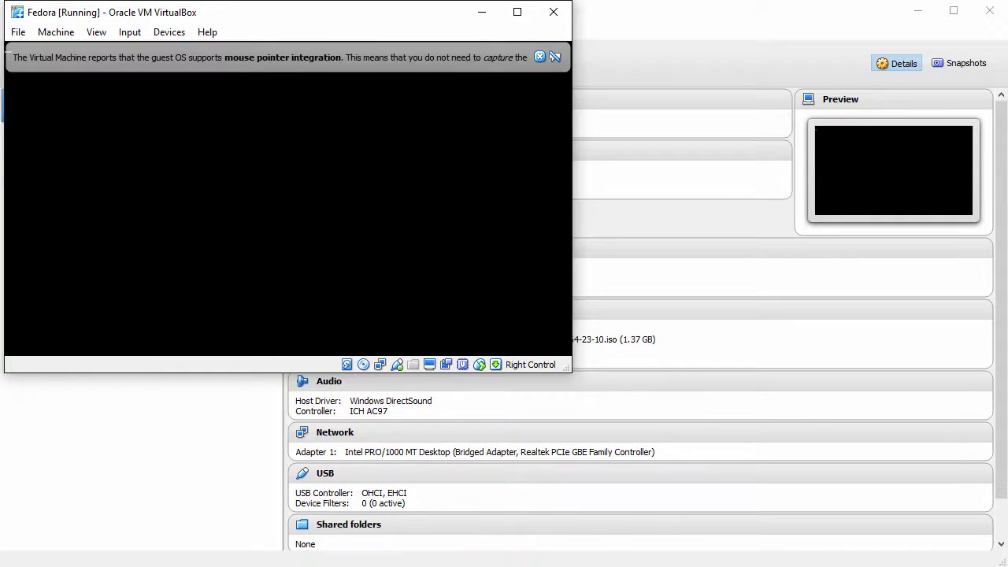
left_click(539, 57)
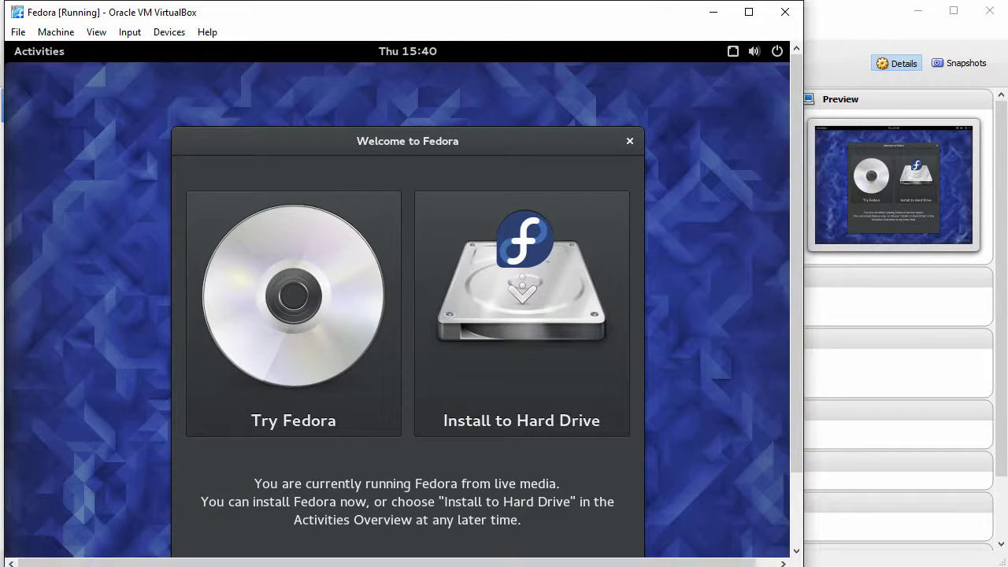
left_click_drag(484, 139, 452, 90)
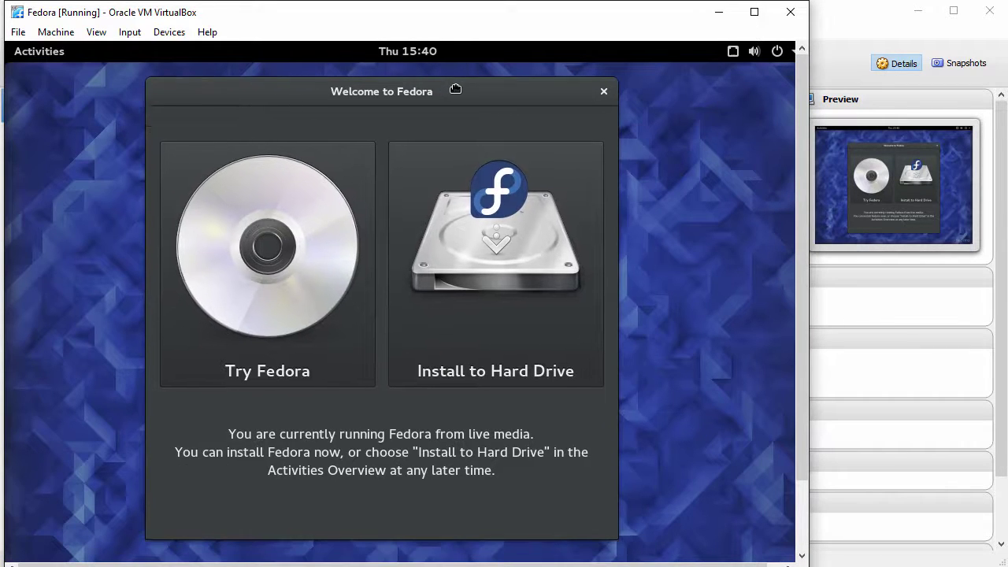
Launch Install to Hard Drive and continue with English (United States).
left_click(495, 276)
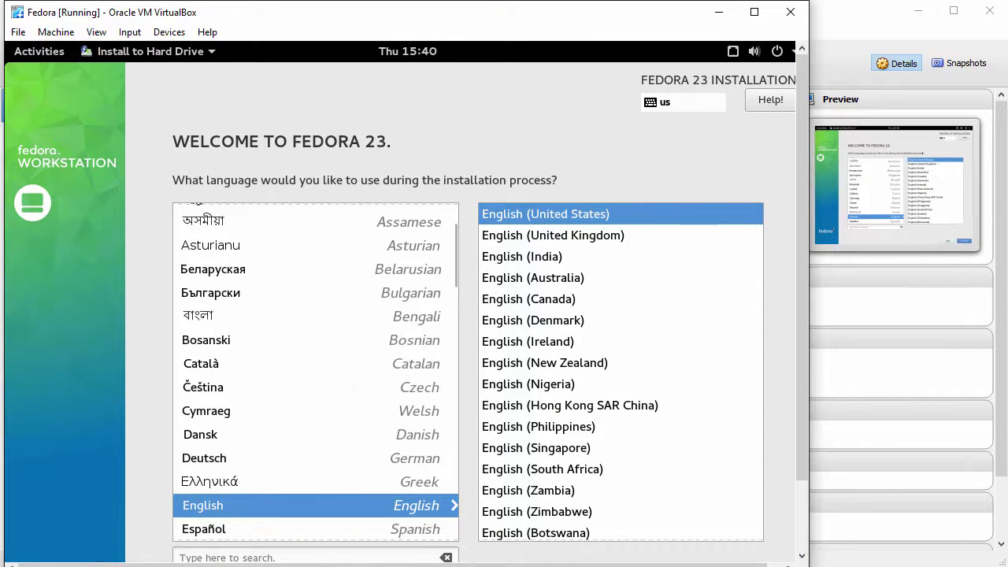
left_click_drag(455, 267, 468, 214)
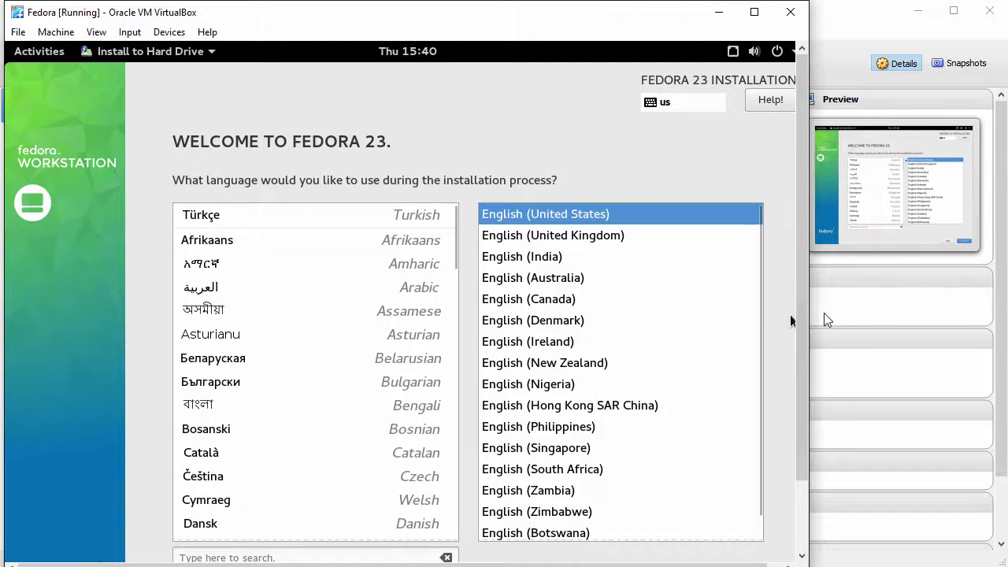
left_click_drag(800, 353, 797, 422)
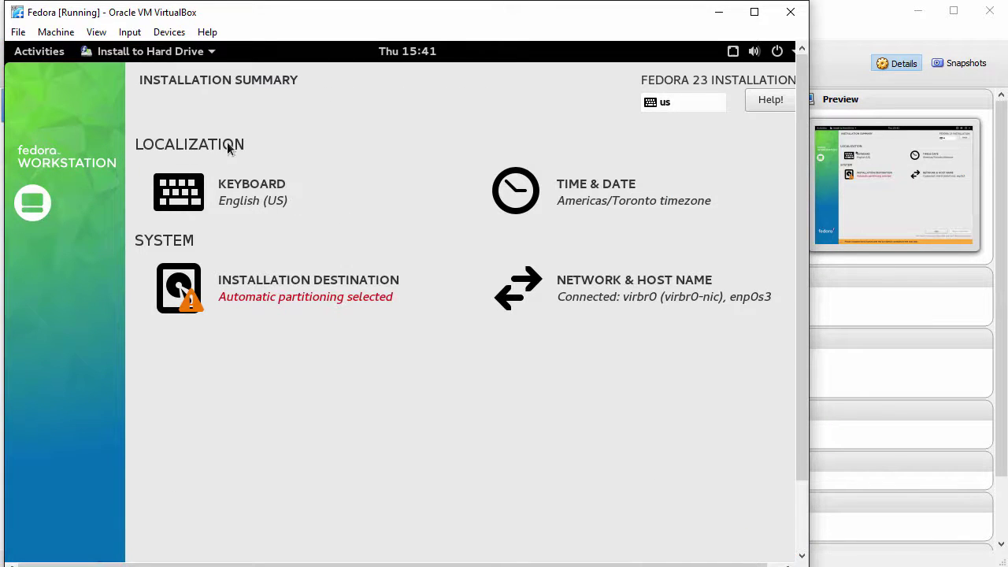
Accept the Americas/Toronto time zone in the Time & Date settings.
left_click(606, 190)
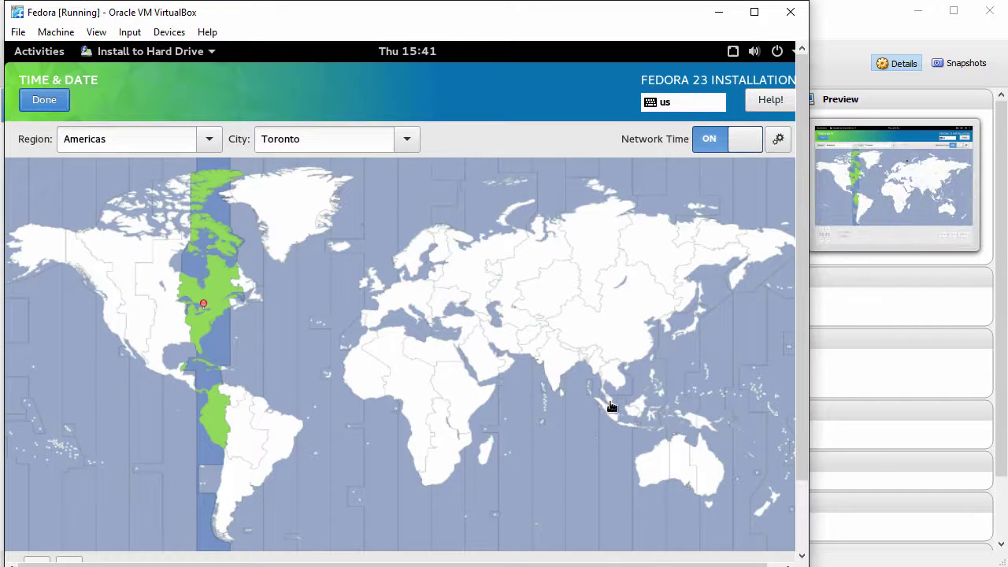
scroll(794, 392, "down", 3)
scroll(796, 434, "up", 1)
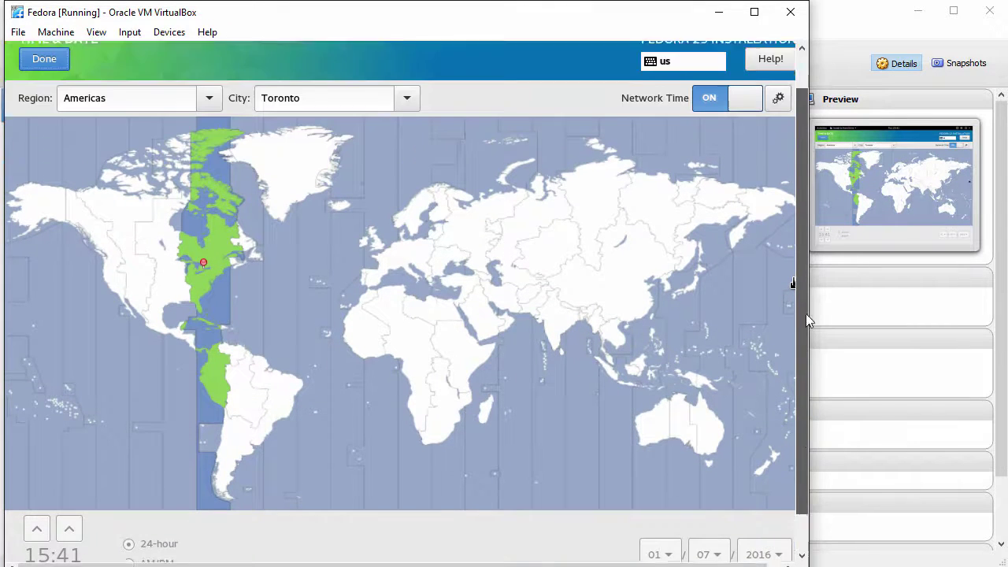
scroll(806, 313, "up", 2)
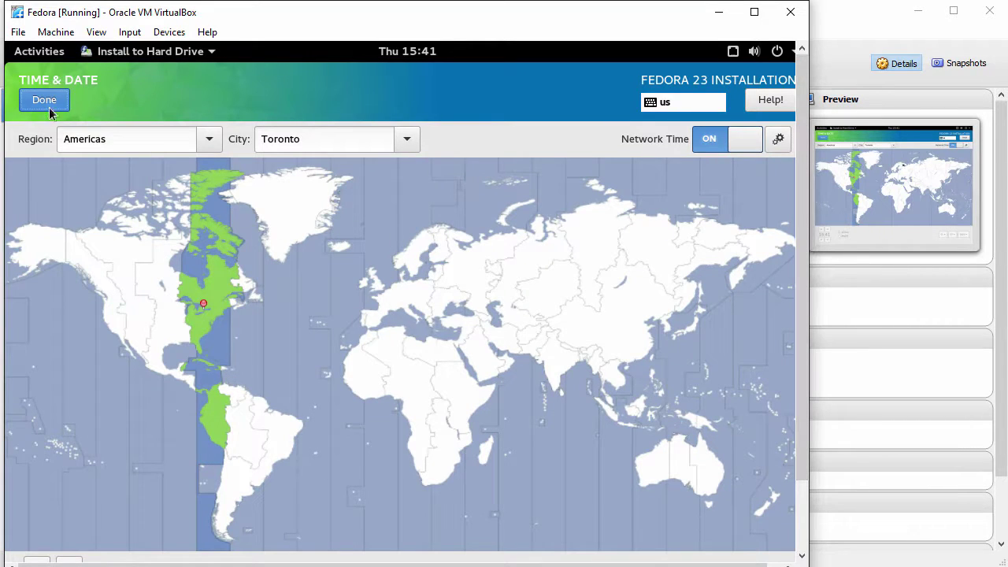
left_click(47, 105)
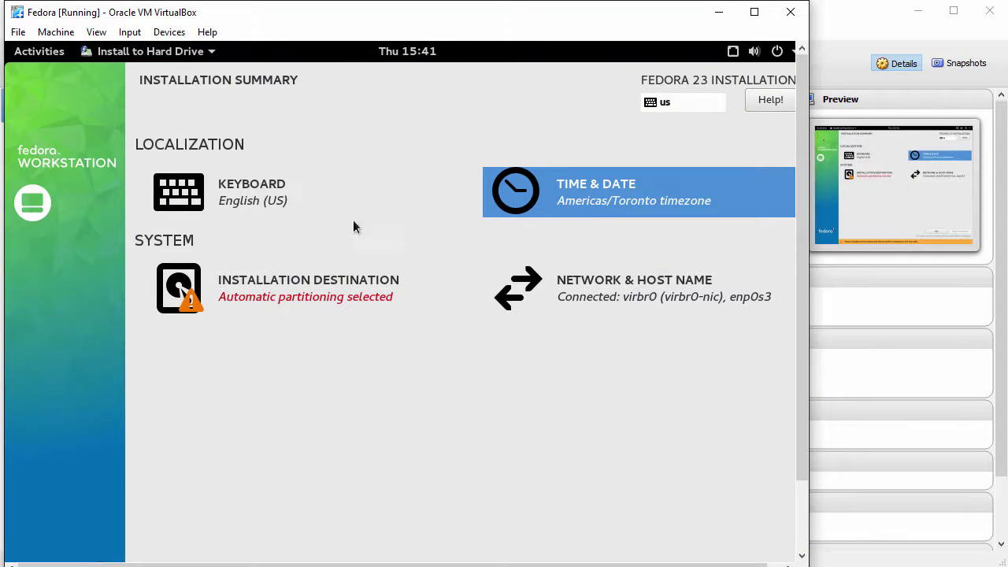
Keep automatic partitioning for the installation destination and confirm it.
left_click(307, 290)
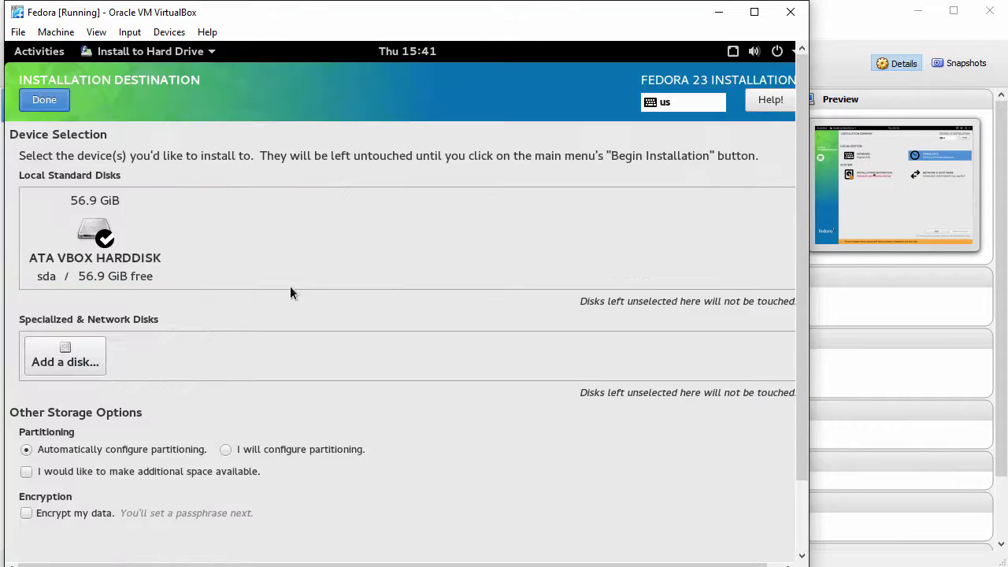
left_click(26, 452)
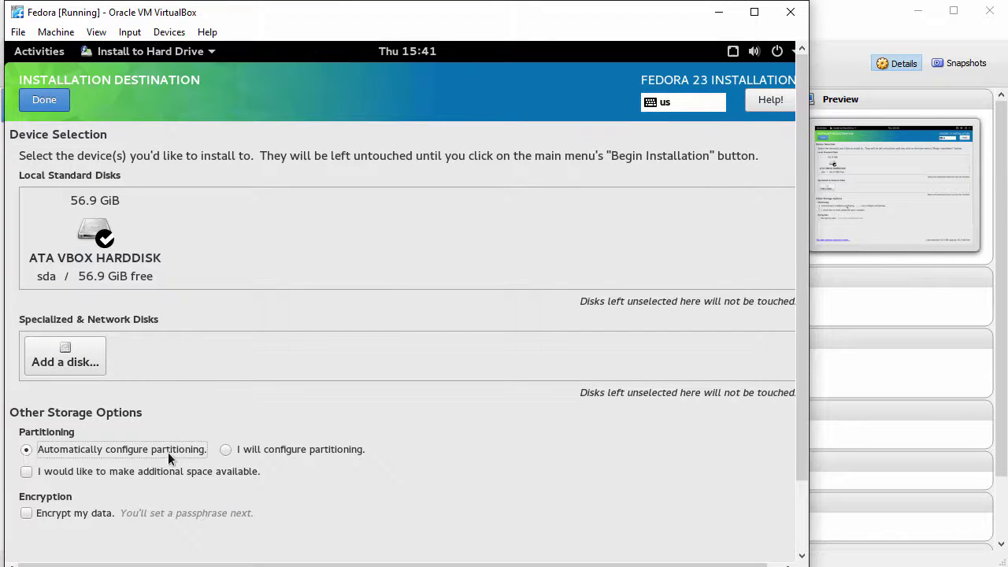
left_click(50, 102)
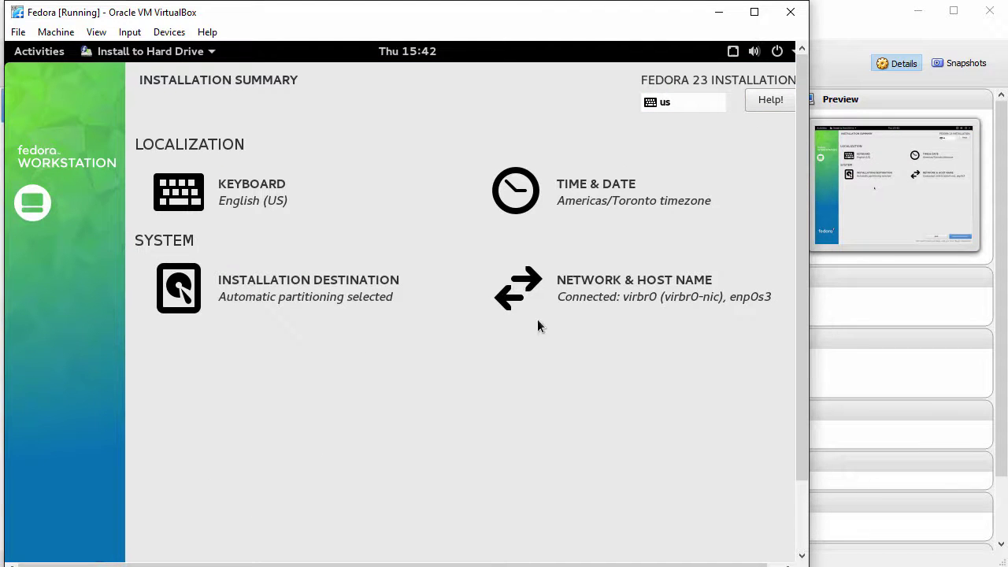
Replace the host name localhost.localdomain with fedoravm.
left_click(616, 295)
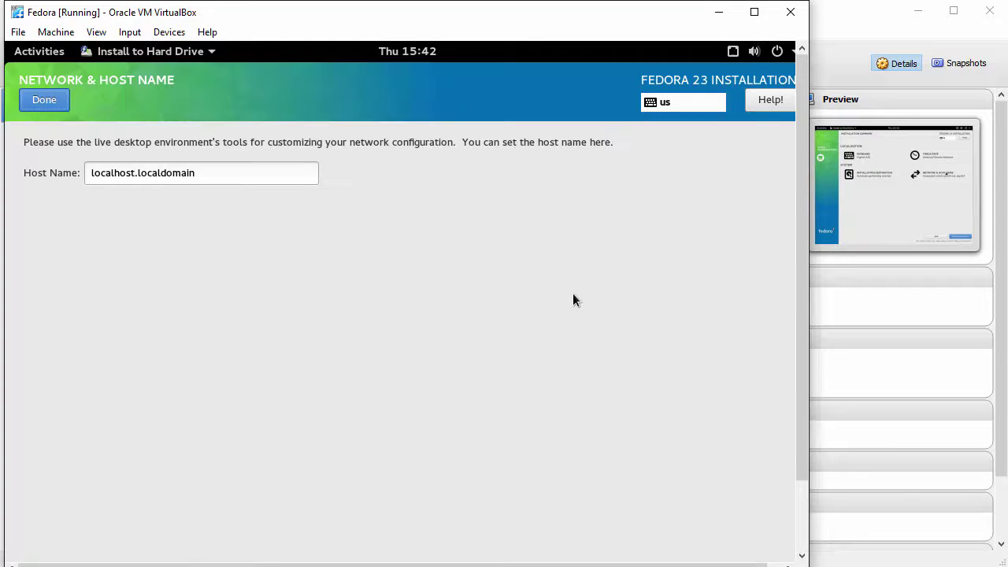
left_click_drag(207, 171, 23, 187)
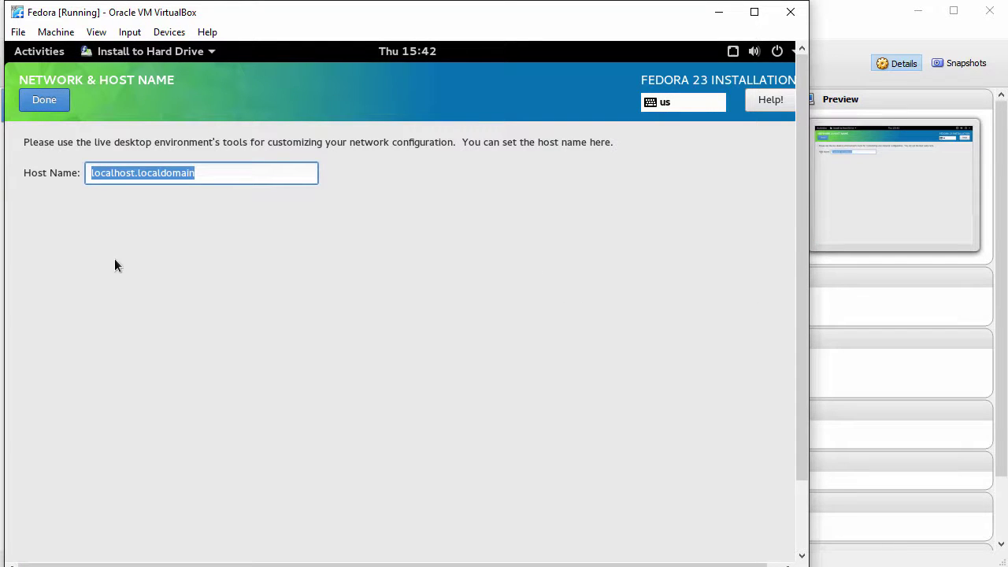
type("fedoravm")
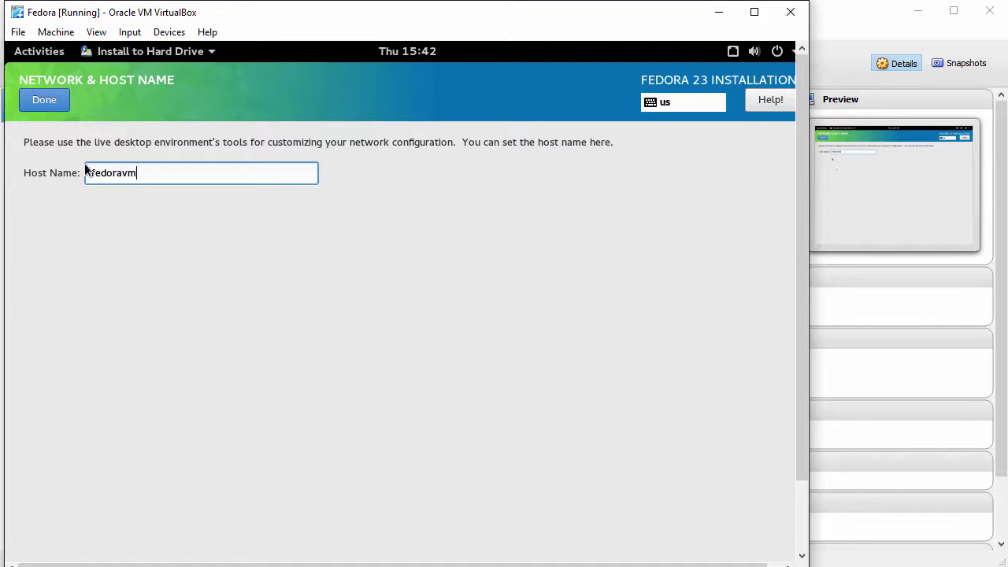
left_click(46, 100)
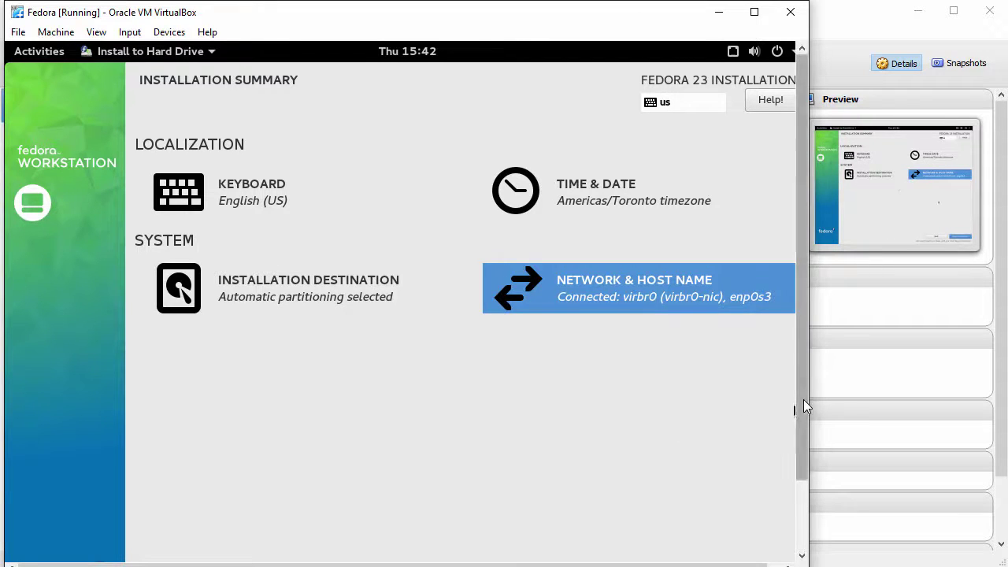
Begin the Fedora installation from the Installation Summary.
scroll(804, 400, "down", 2)
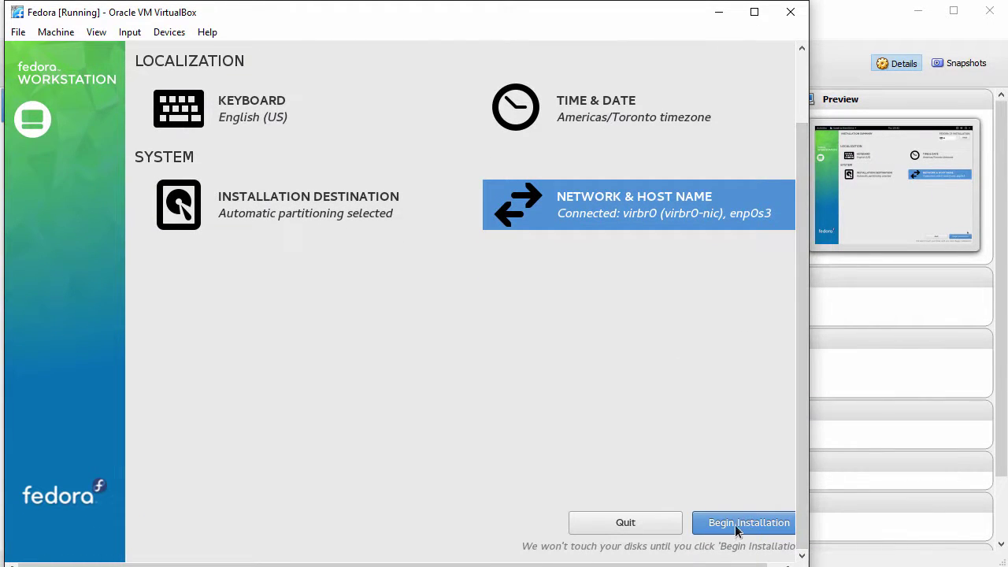
left_click(746, 525)
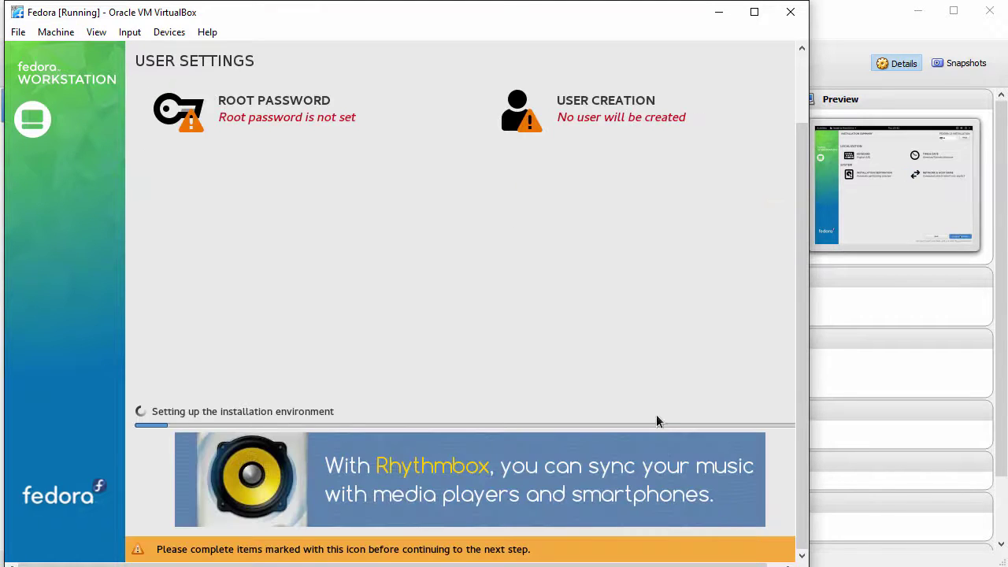
left_click_drag(805, 317, 801, 262)
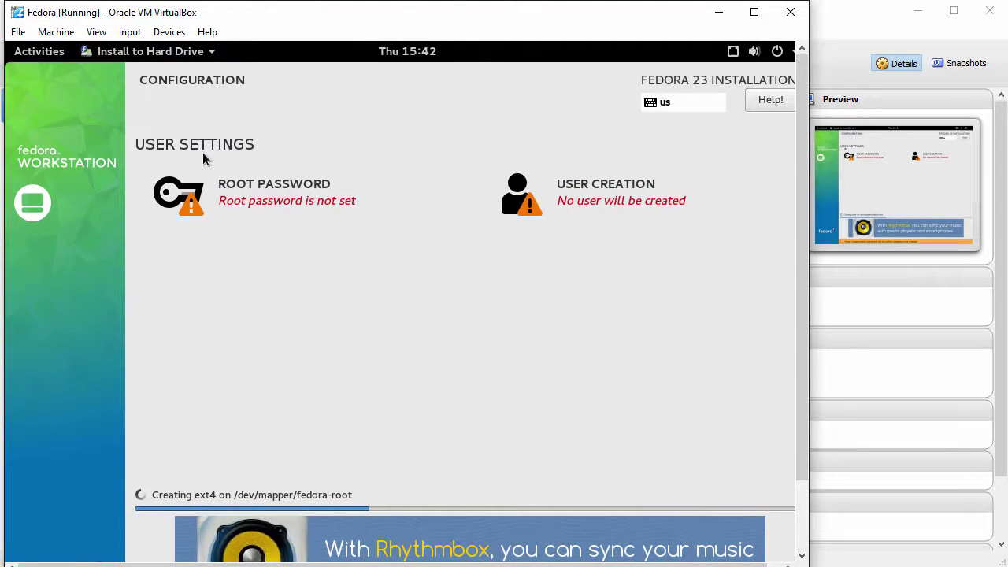
Enter a strong root password and type it again to confirm.
left_click(277, 200)
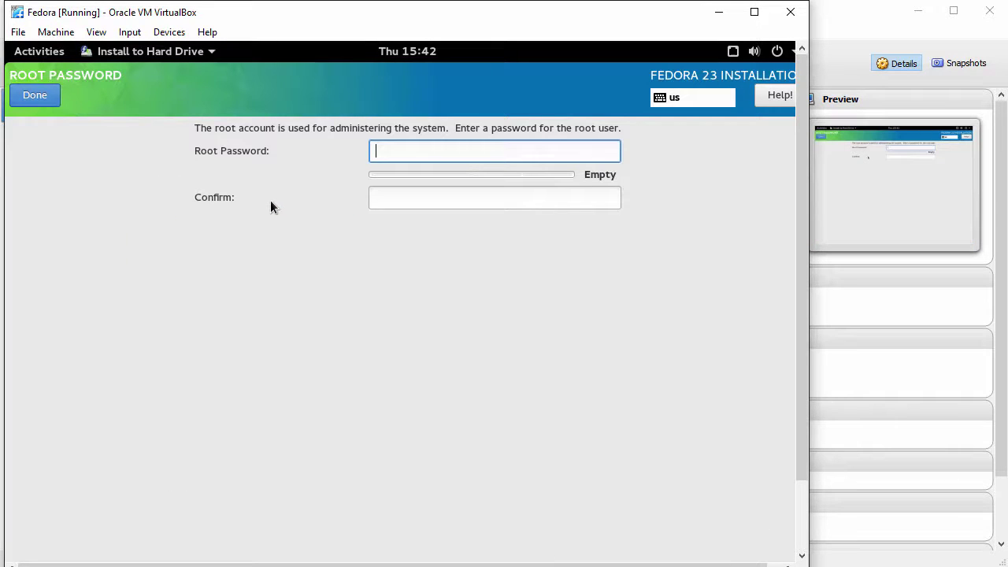
type("••••••")
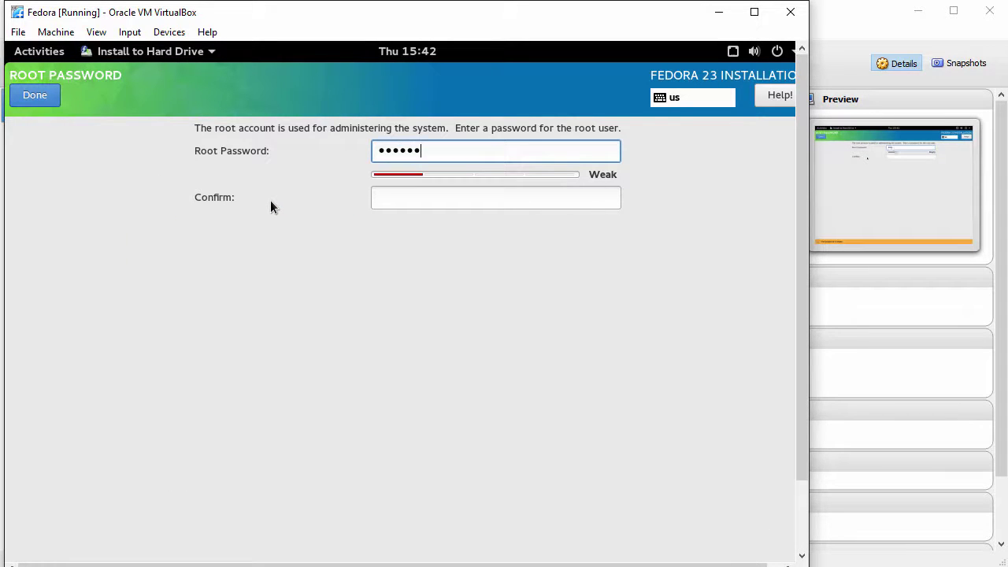
type("••••")
key("Tab")
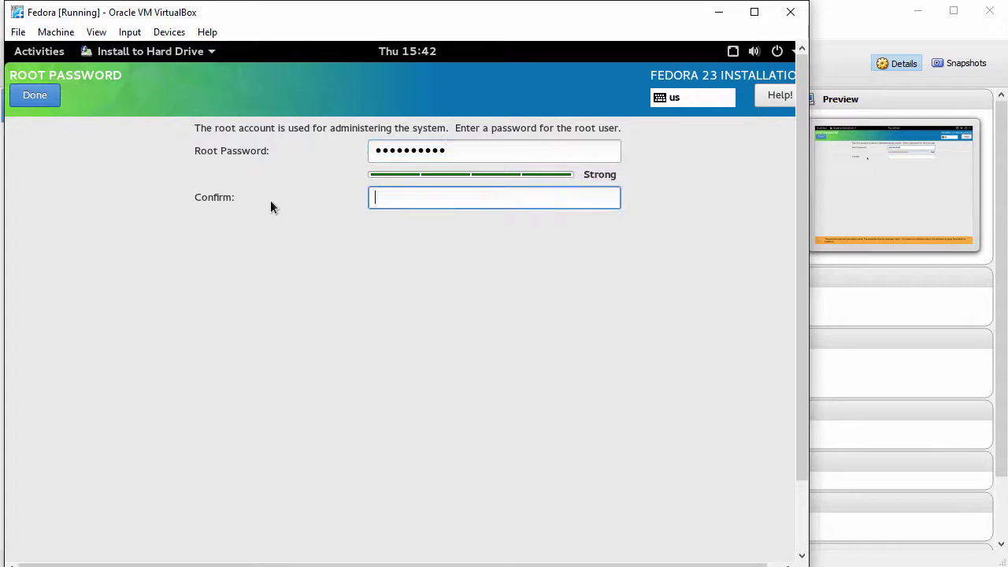
type("••••")
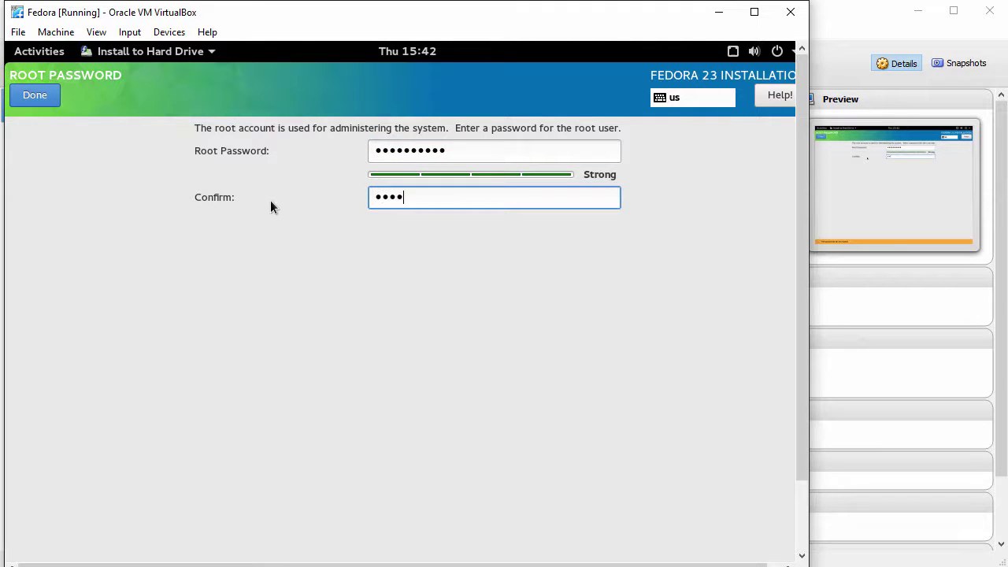
type("••••••")
Confirm the root password and enter the new user's full name and user name.
left_click(31, 95)
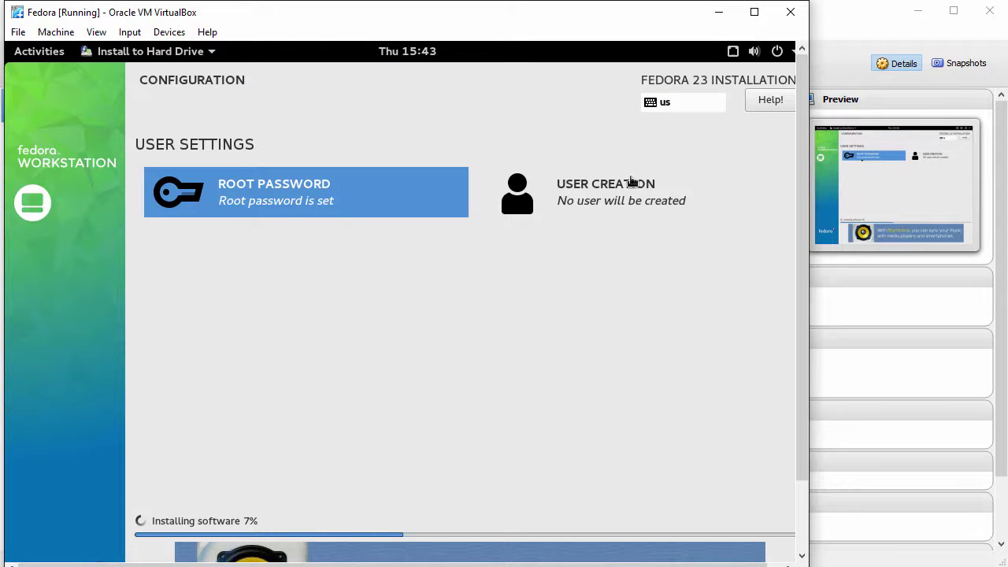
left_click(609, 197)
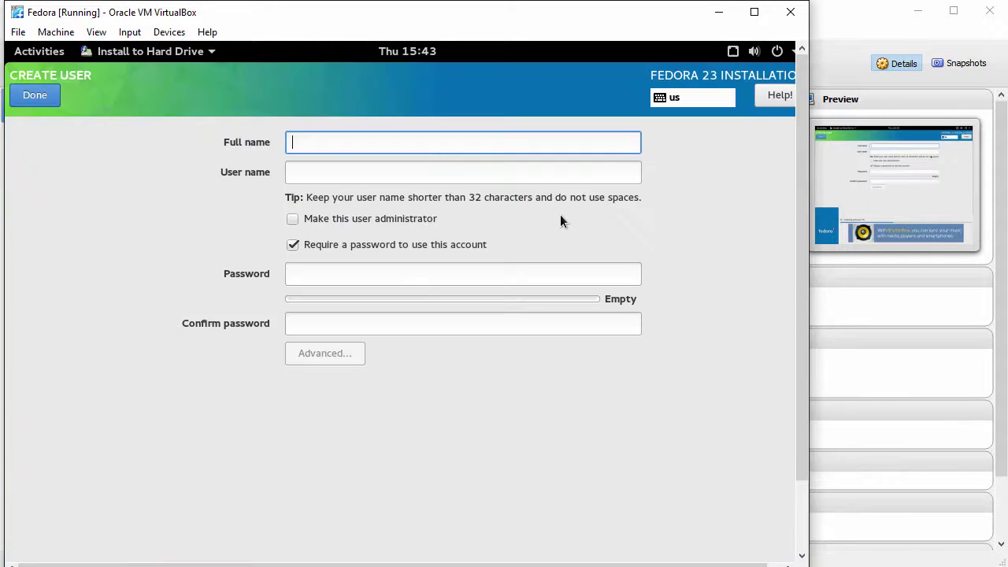
type("J")
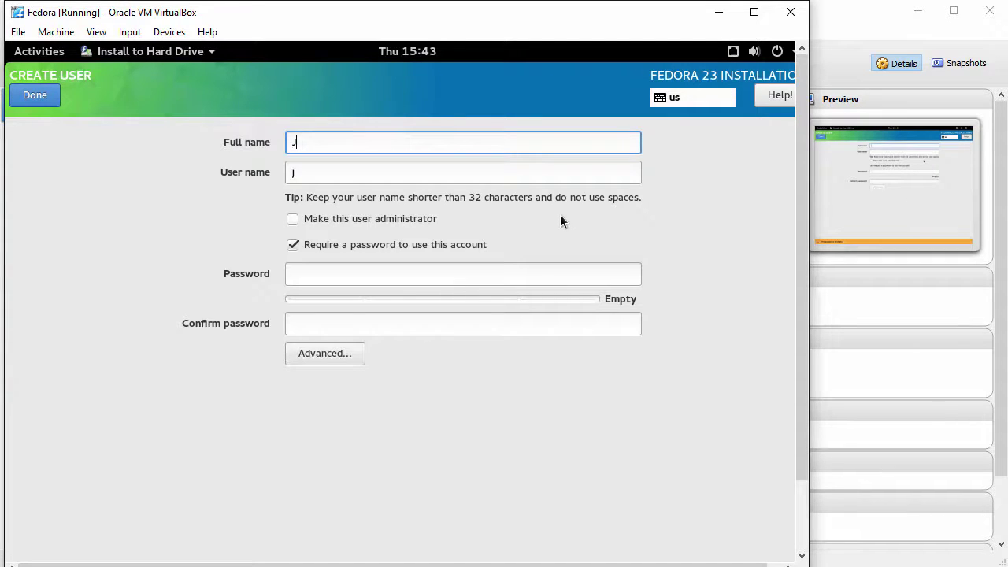
type("ohn Smith")
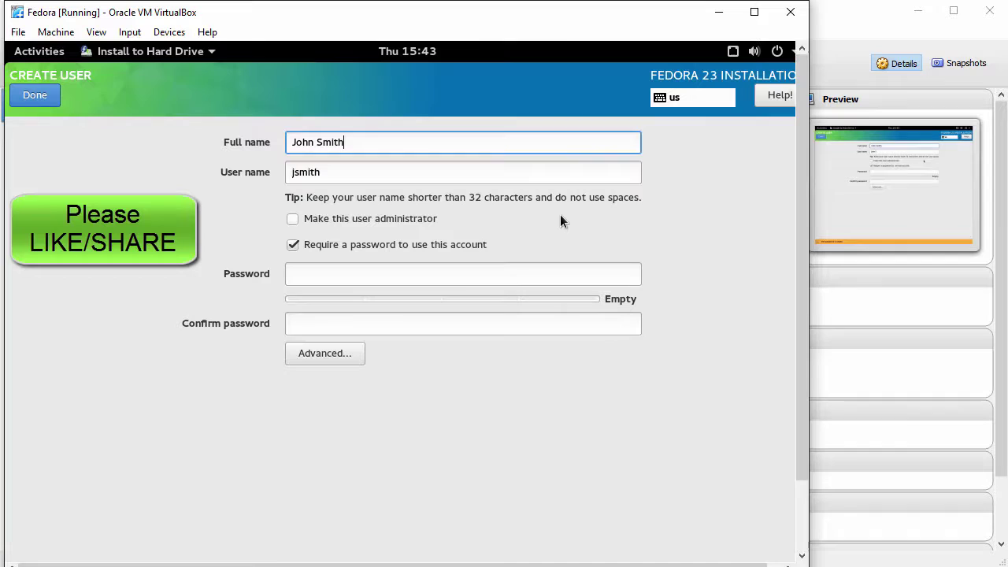
key("Tab")
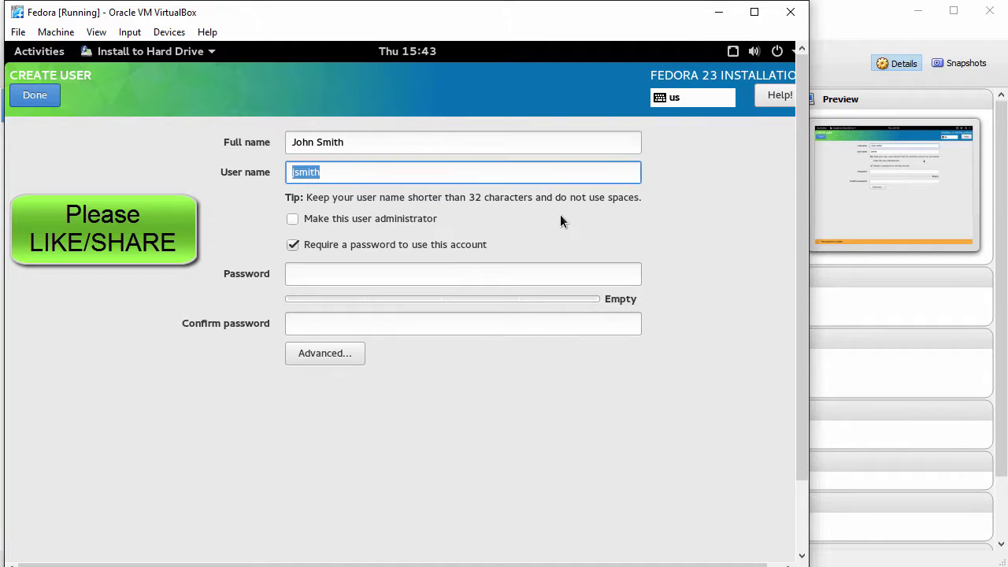
type("john")
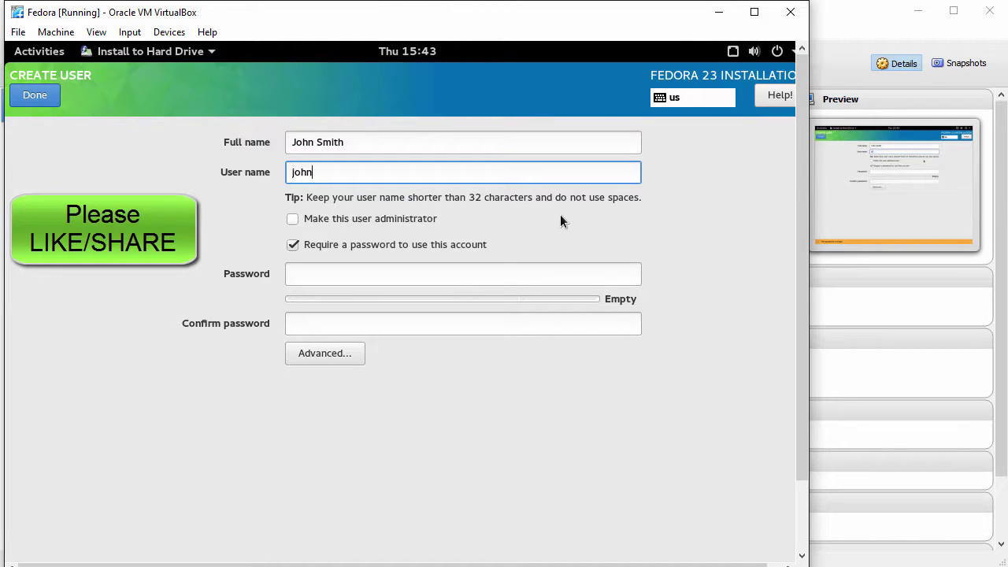
Make the user an administrator, set and confirm its password, and finish.
left_click(294, 218)
left_click(386, 270)
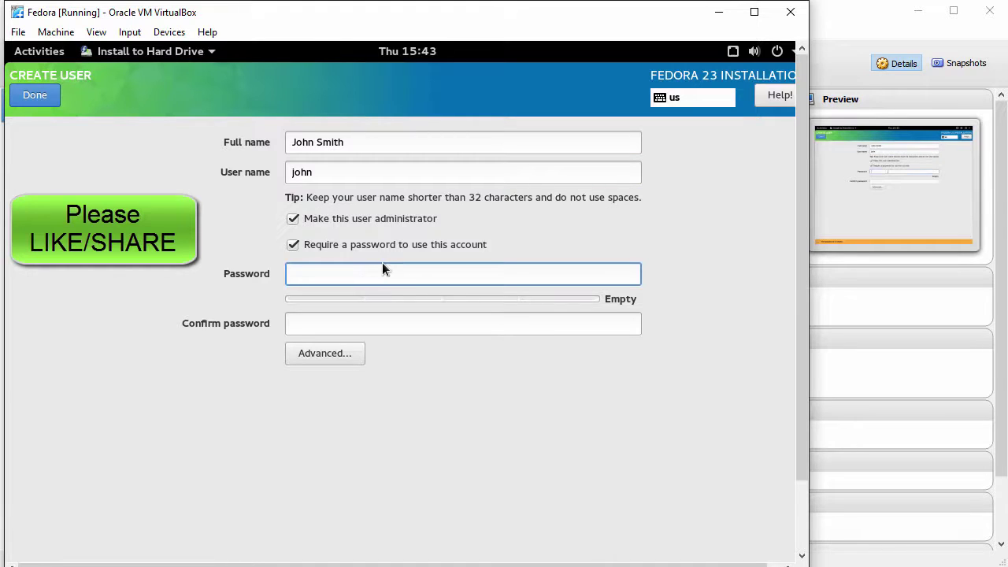
type("******")
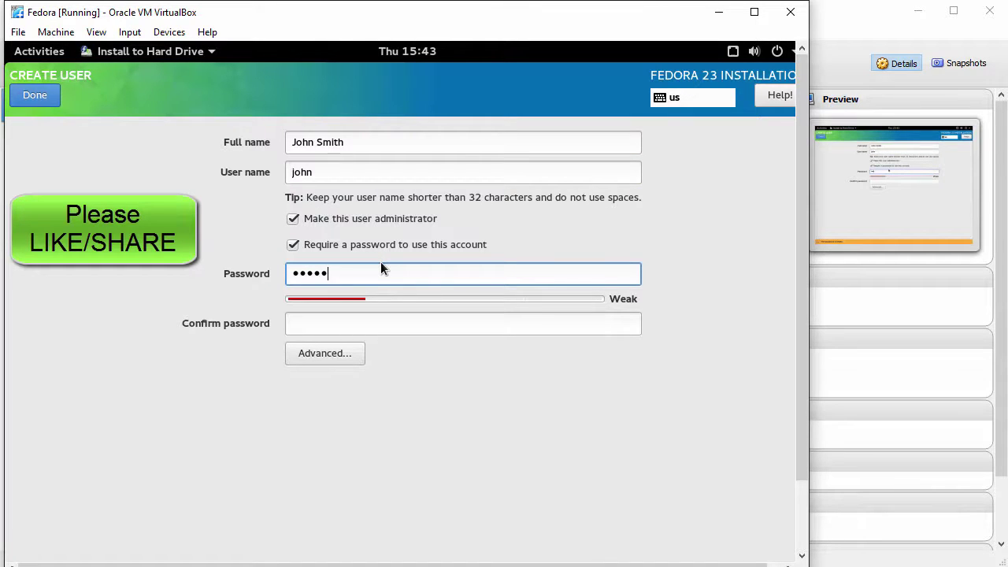
type("****")
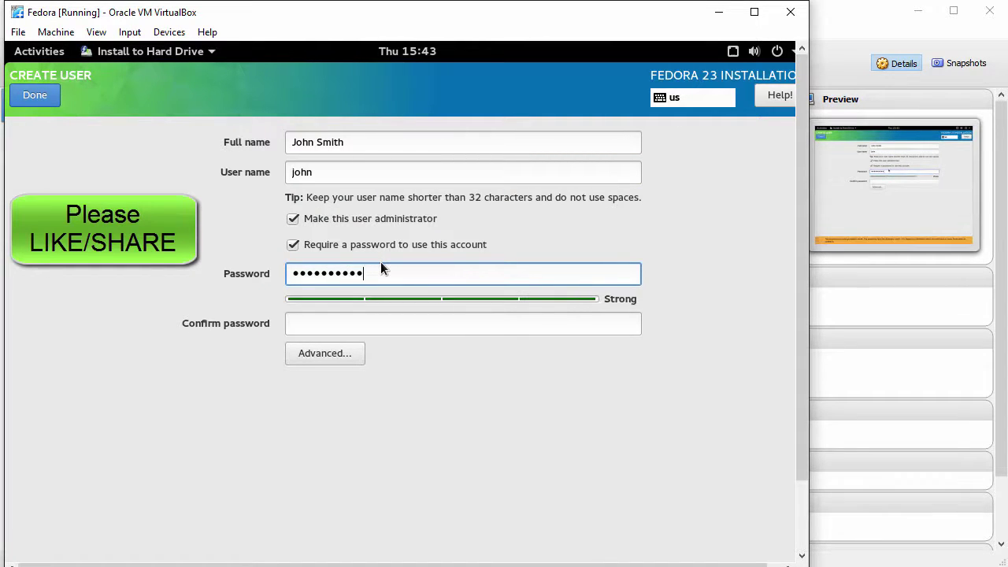
key("Tab")
type("****")
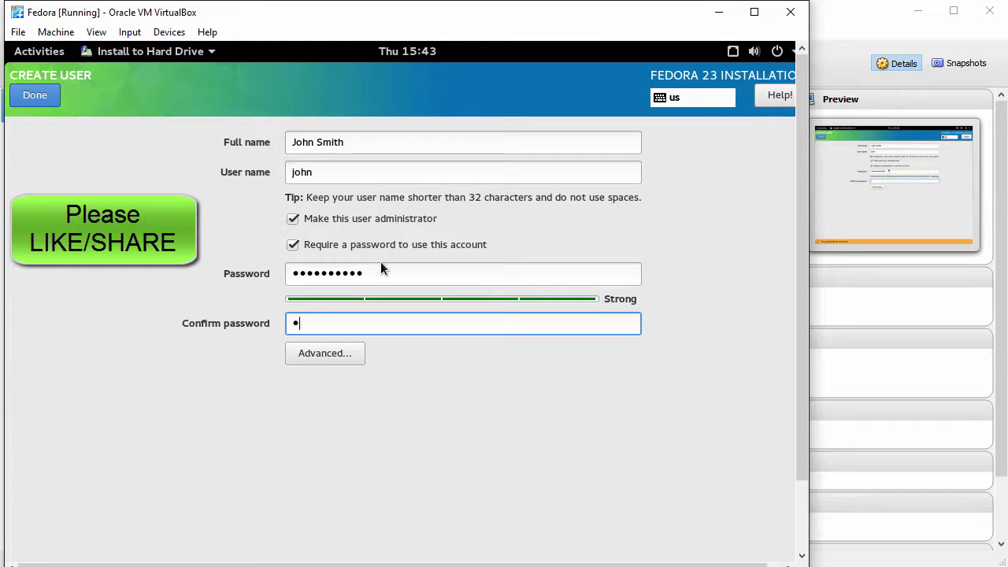
type("******")
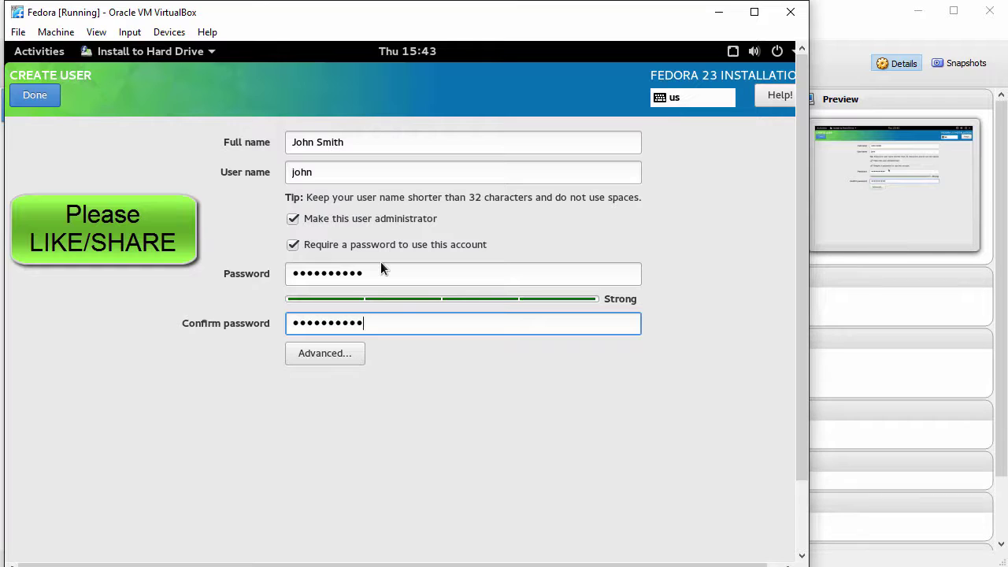
left_click(36, 94)
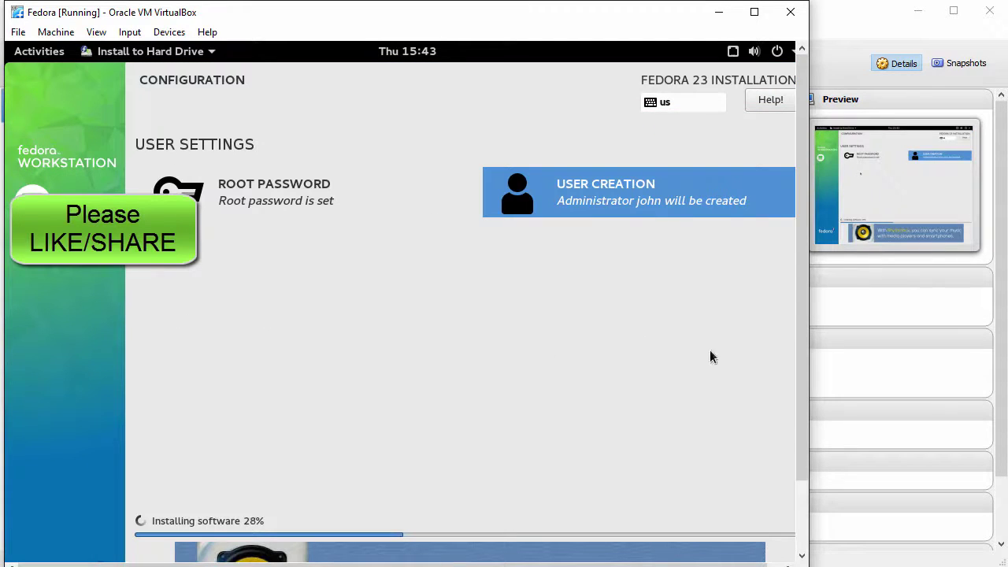
Scroll to the installer's Complete! message and quit the finished Fedora installer.
left_click_drag(799, 344, 800, 434)
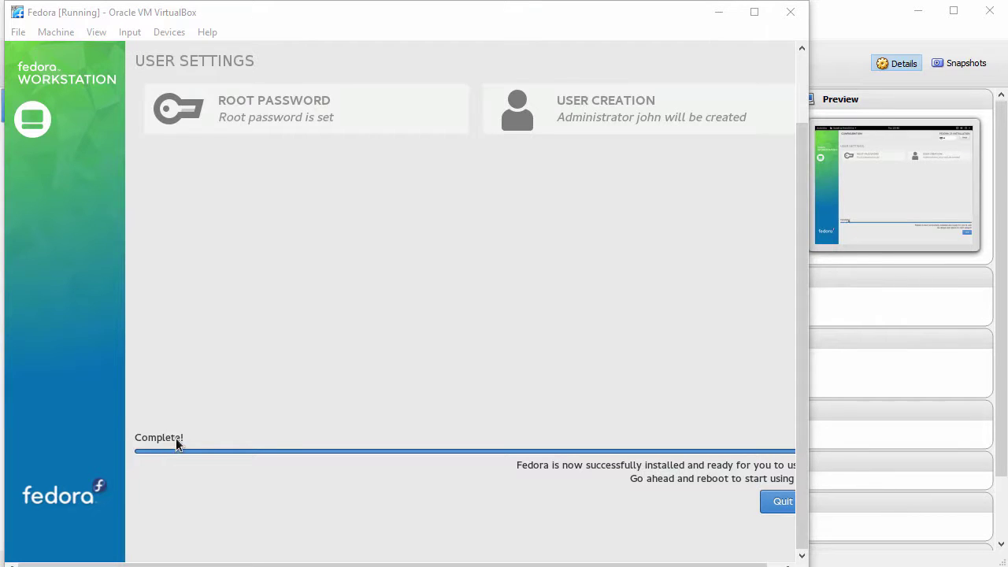
left_click_drag(589, 564, 605, 564)
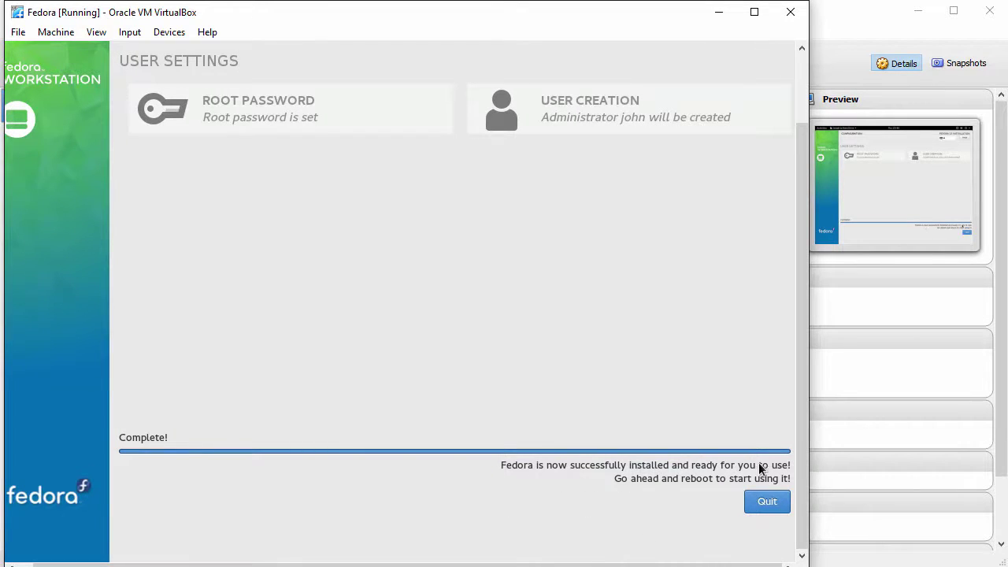
left_click(768, 502)
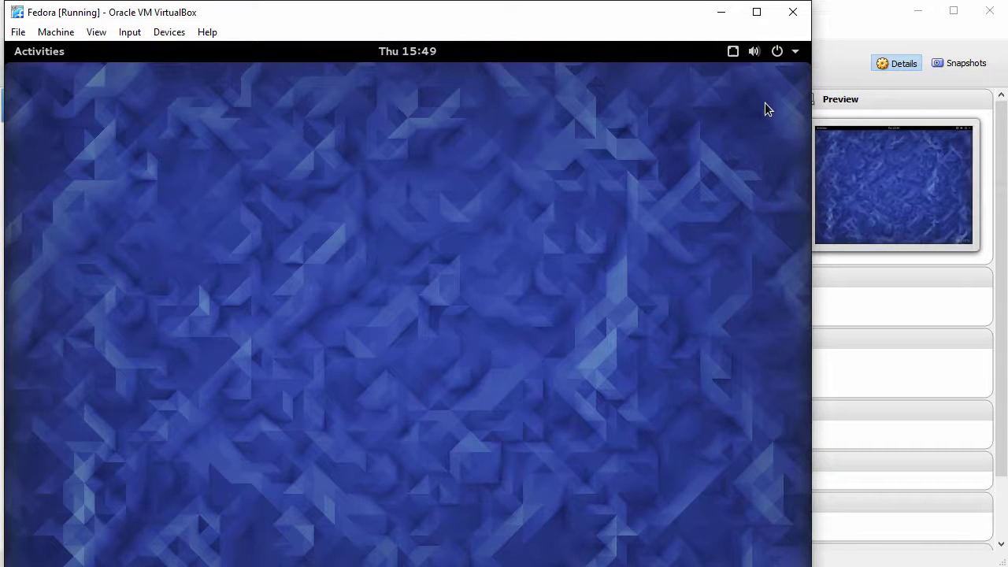
Force-eject the Fedora-Live-Workstation ISO from the VM's virtual optical drive.
left_click(167, 33)
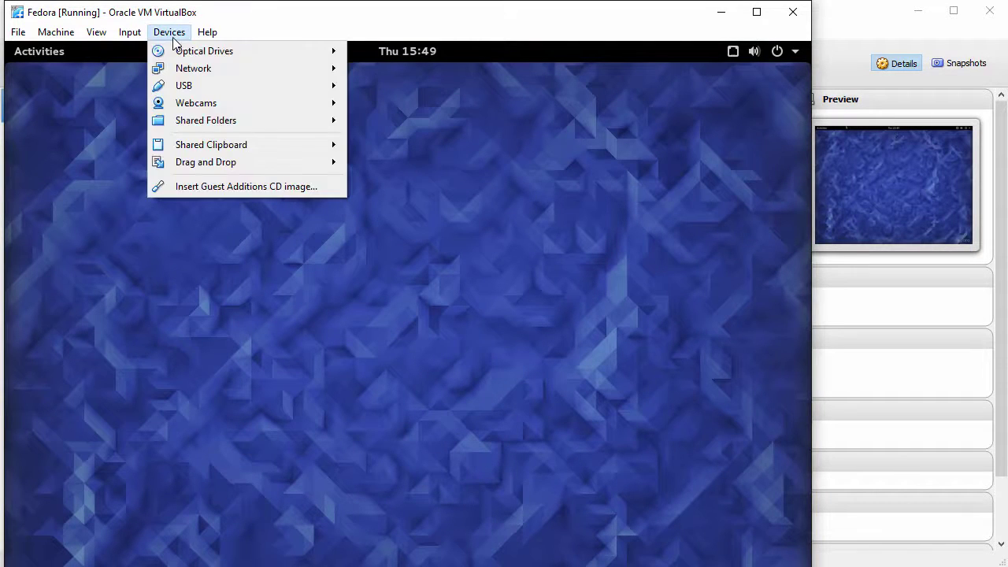
mouse_move(205, 59)
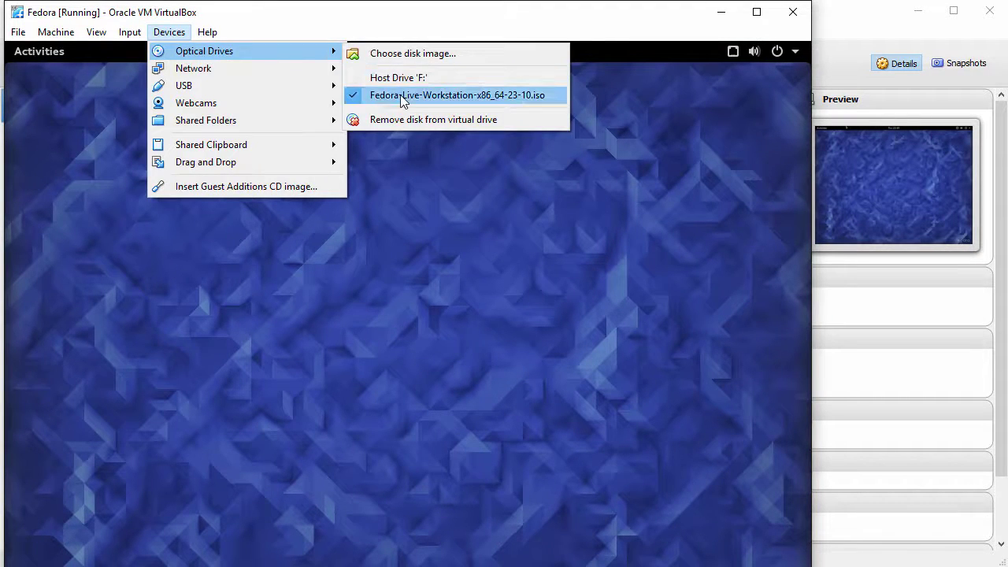
left_click(400, 96)
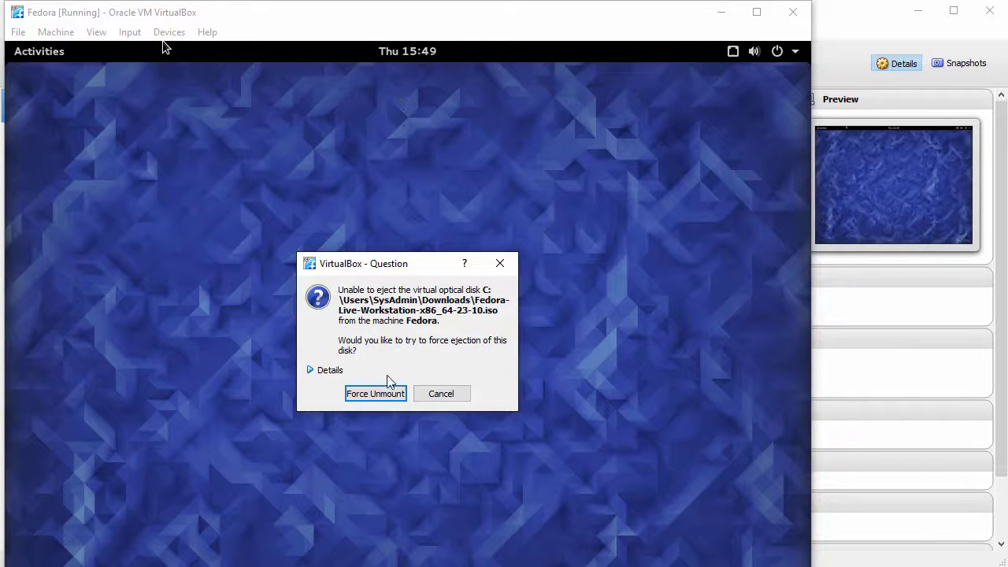
left_click(376, 394)
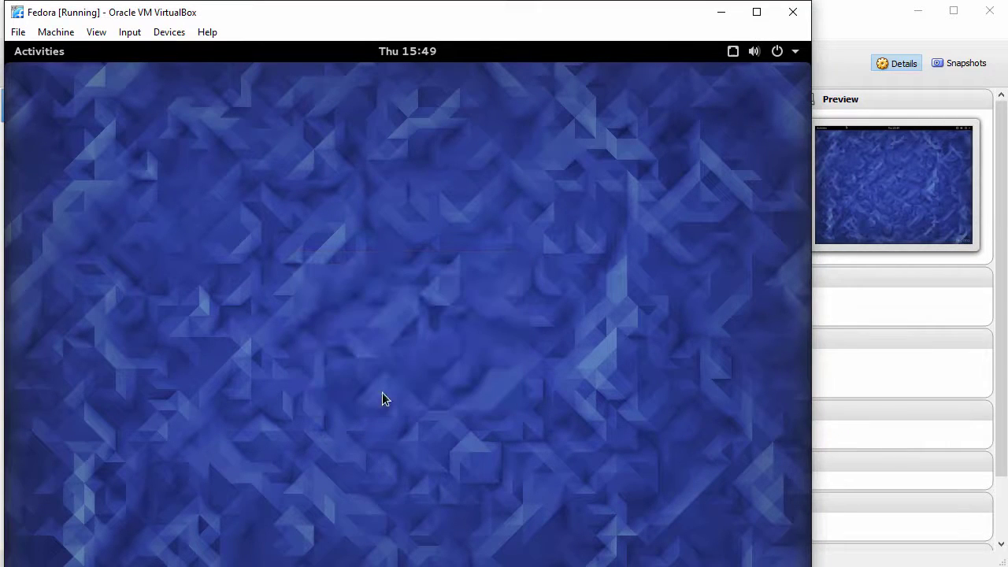
Restart Fedora from the GNOME system menu's power options.
left_click(796, 55)
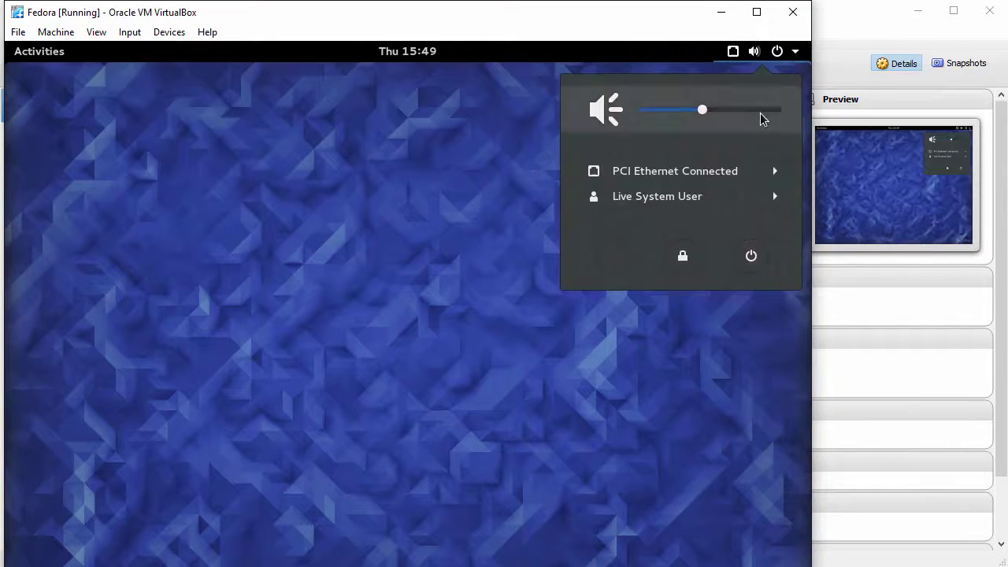
left_click(750, 264)
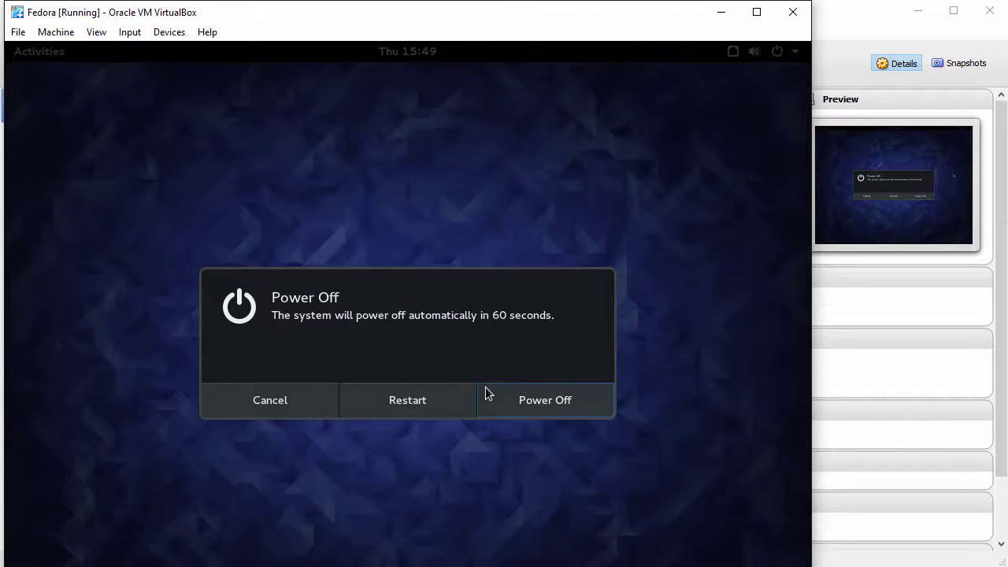
left_click(420, 406)
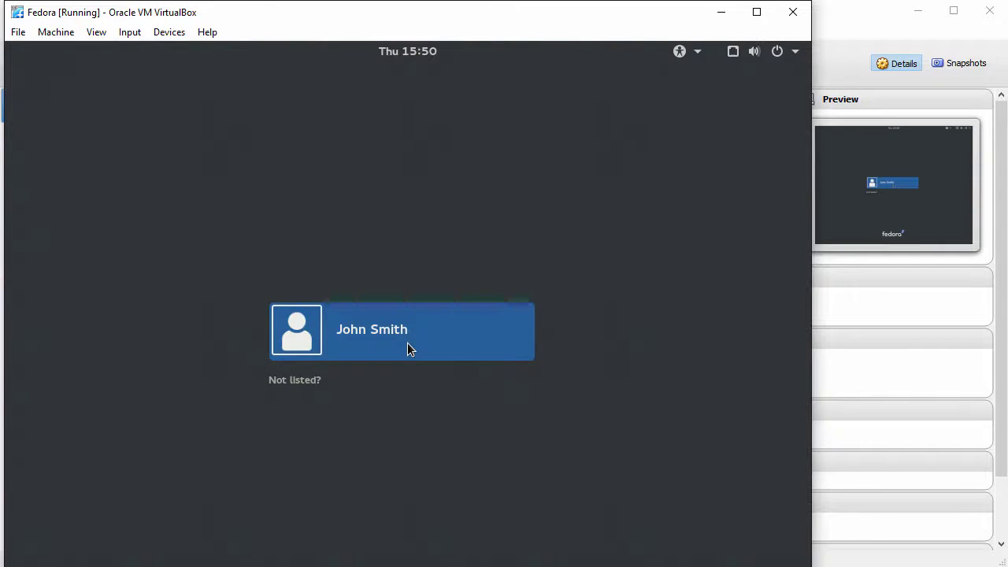
Sign in to Fedora as the listed user with the account password.
left_click(409, 345)
type("••••••")
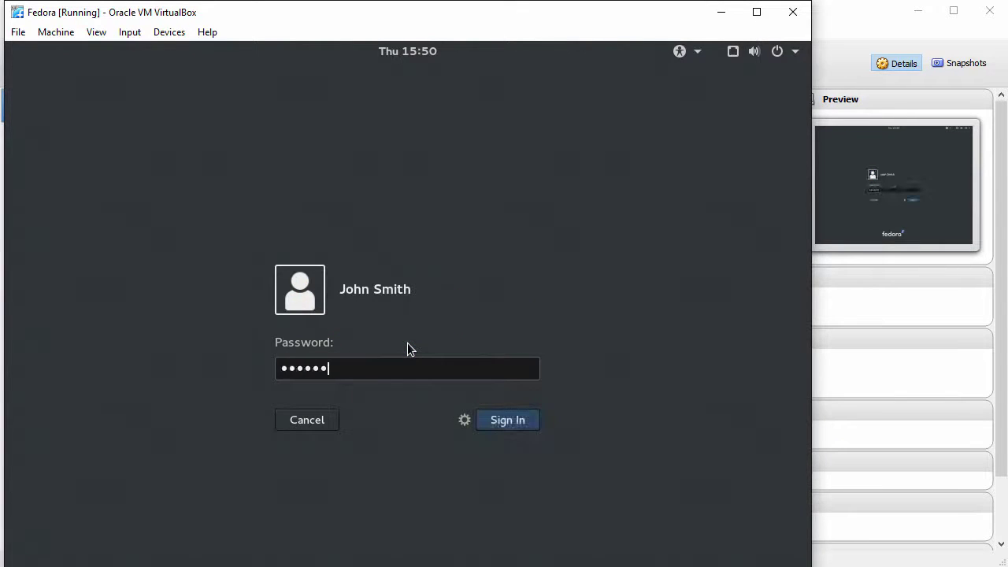
type("••••")
key("Return")
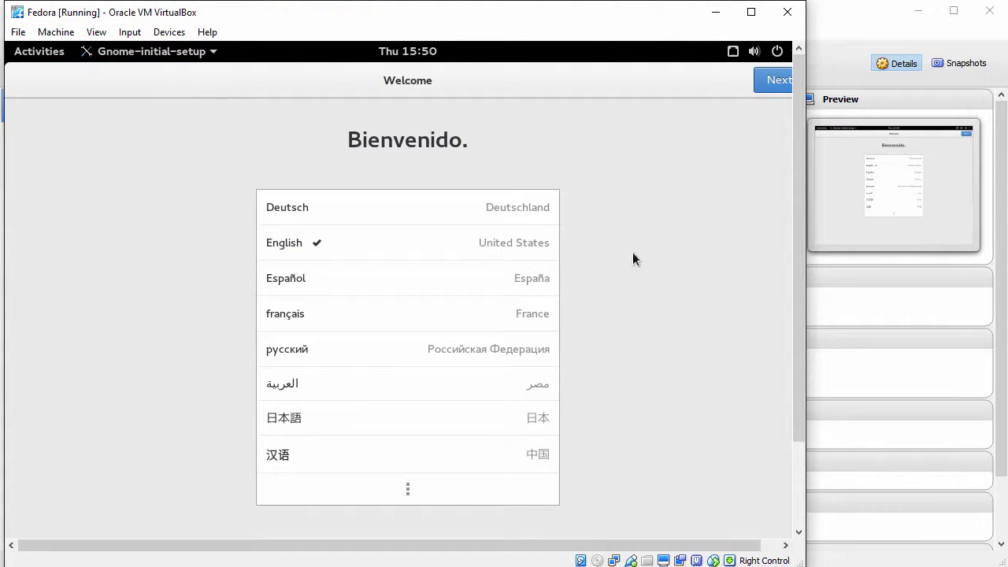
Finish initial setup with English, English (US) layout, default privacy, no online accounts; close Getting Started.
left_click(769, 83)
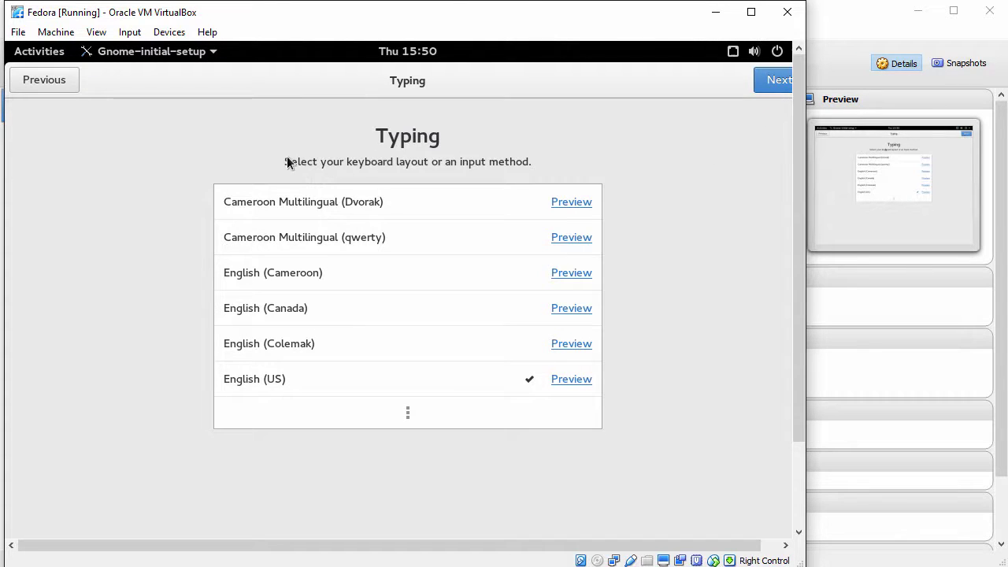
left_click(768, 82)
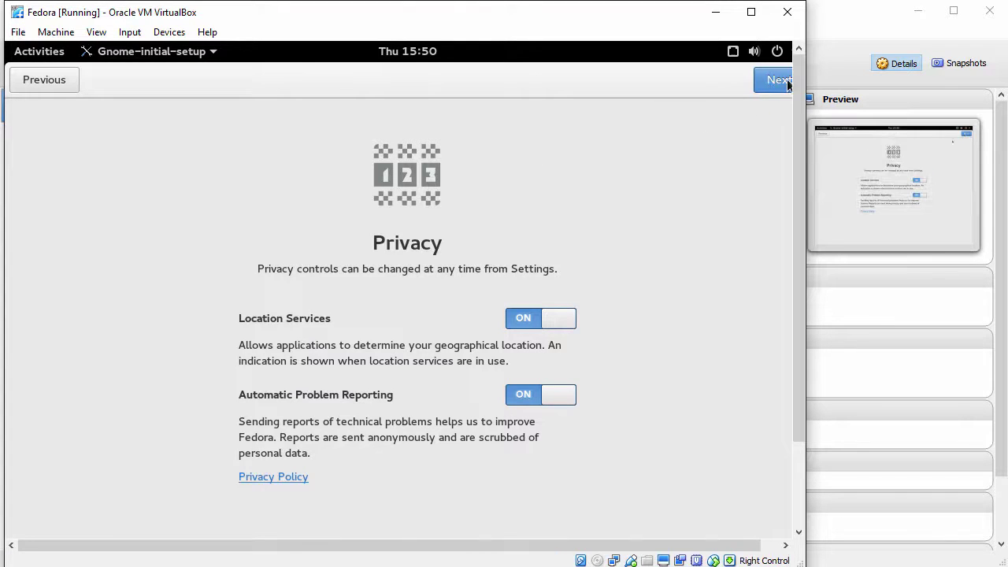
left_click(784, 82)
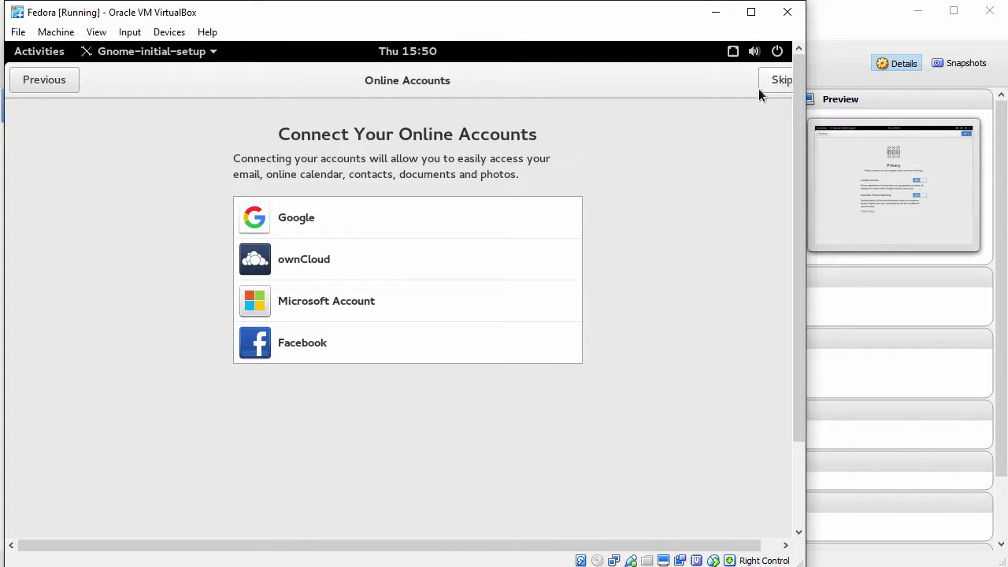
left_click(780, 81)
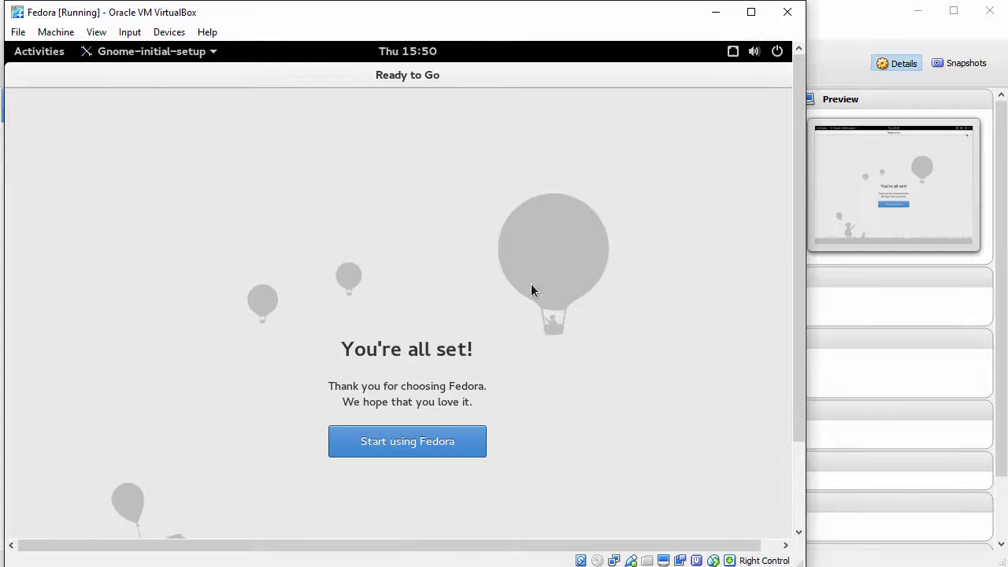
left_click(379, 443)
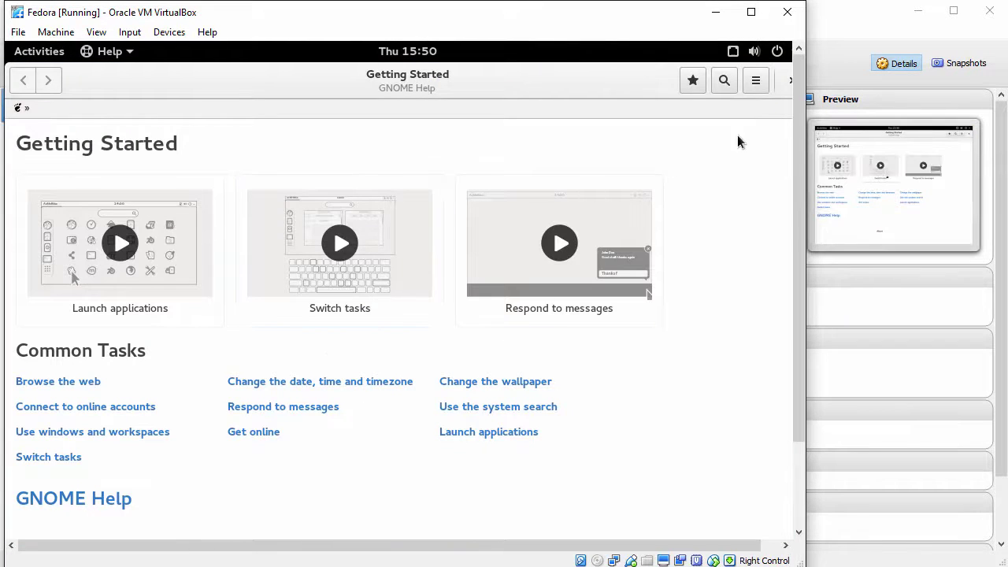
left_click(789, 84)
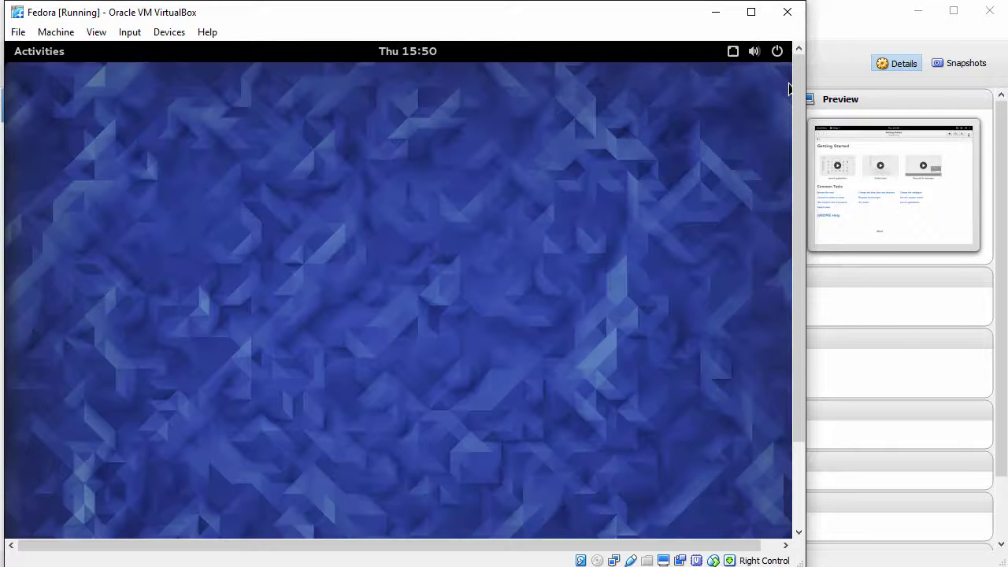
Try the greyed-out View > Auto-resize Guest Display, then reopen Fedora's Activities overview.
left_click(38, 51)
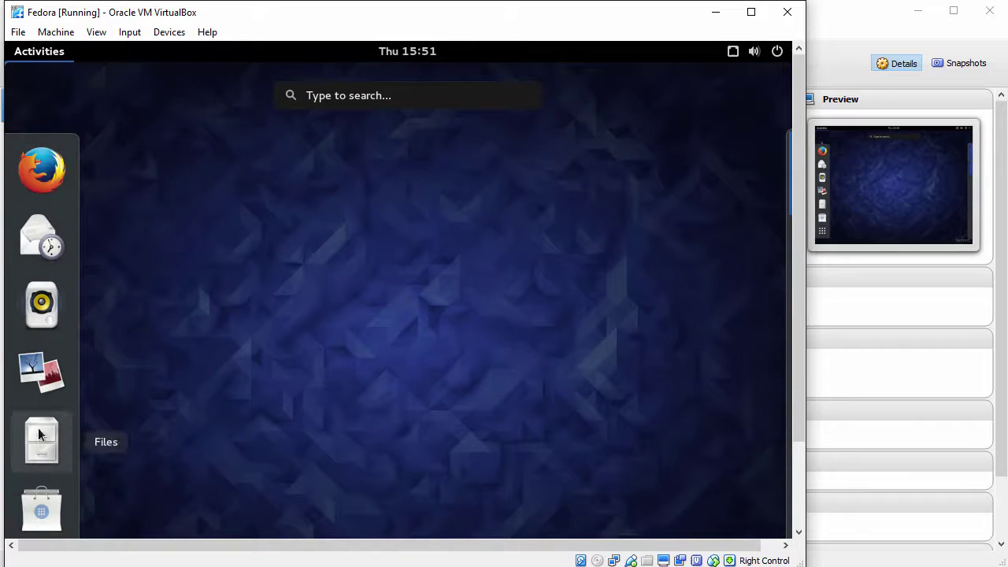
left_click(229, 308)
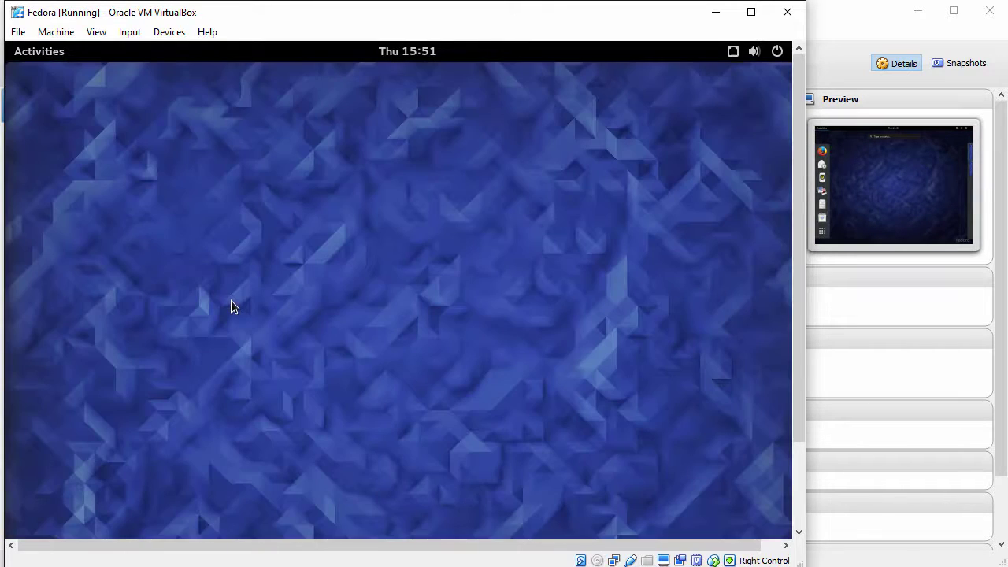
left_click(101, 33)
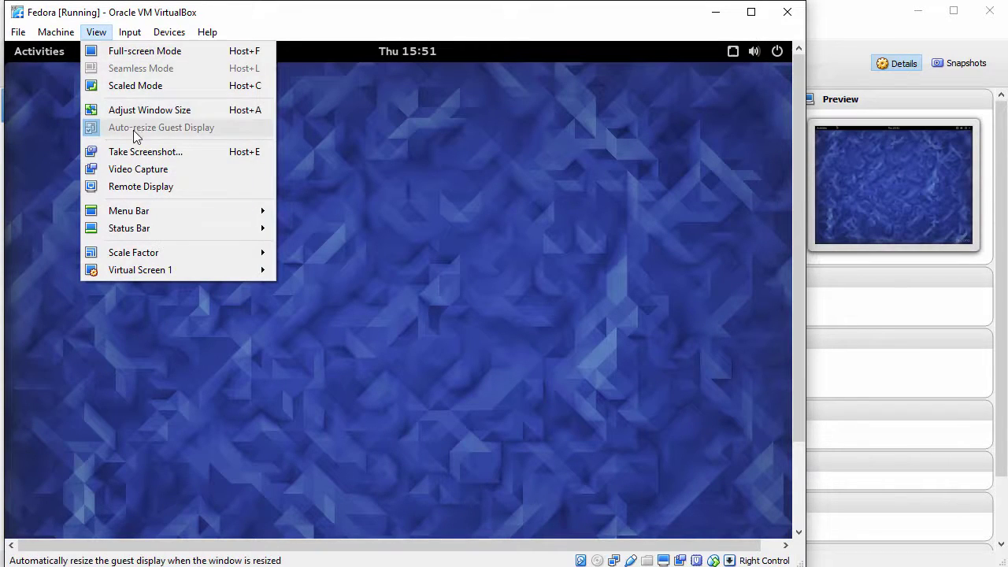
left_click(114, 38)
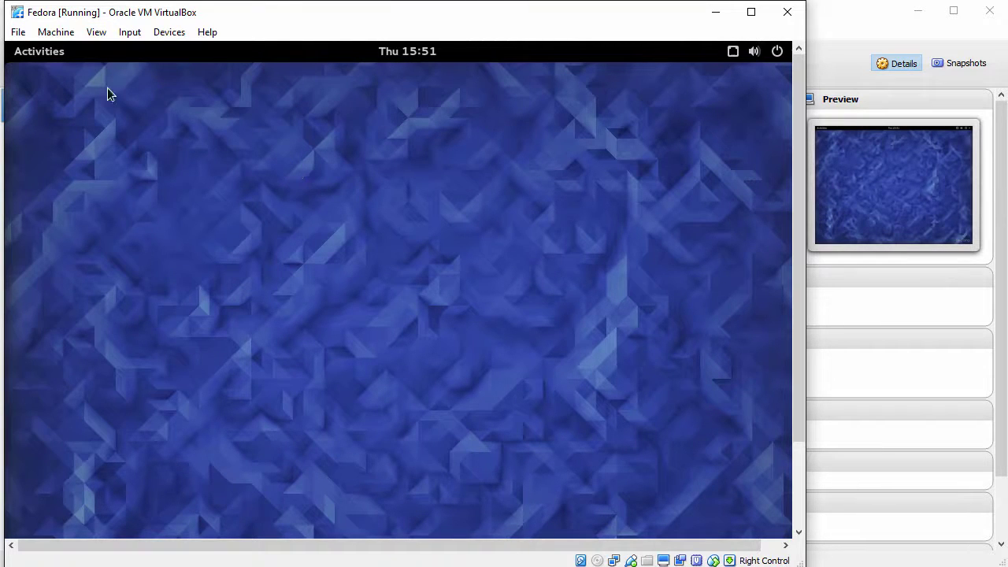
left_click(37, 57)
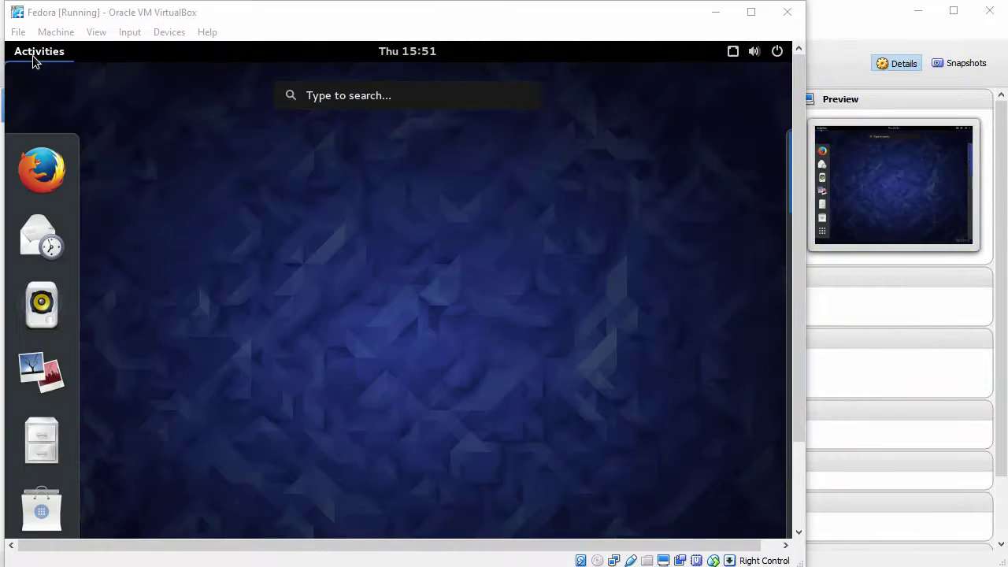
Launch Terminal by searching 'terminal', maximize its window and zoom in its text.
left_click(370, 95)
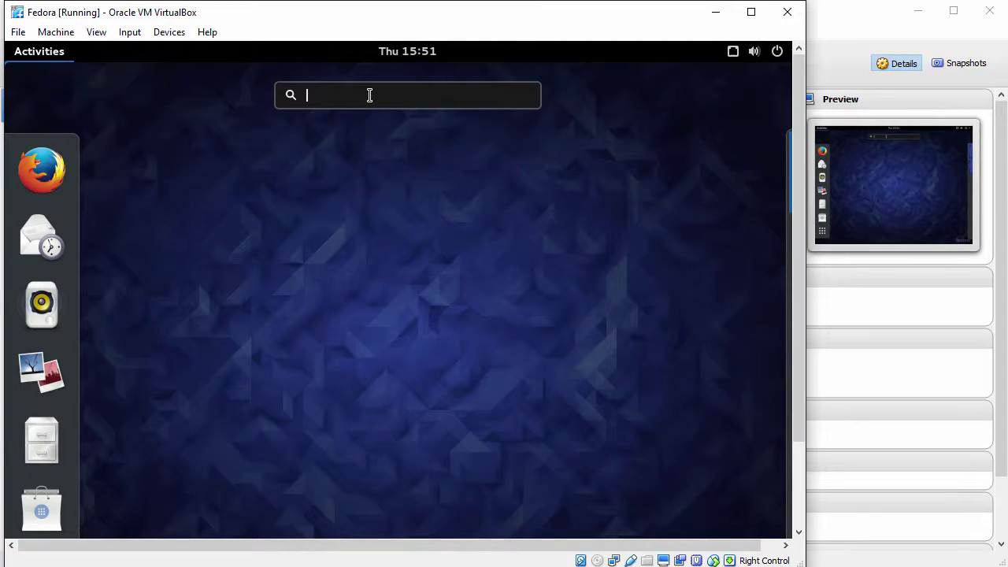
type("ter")
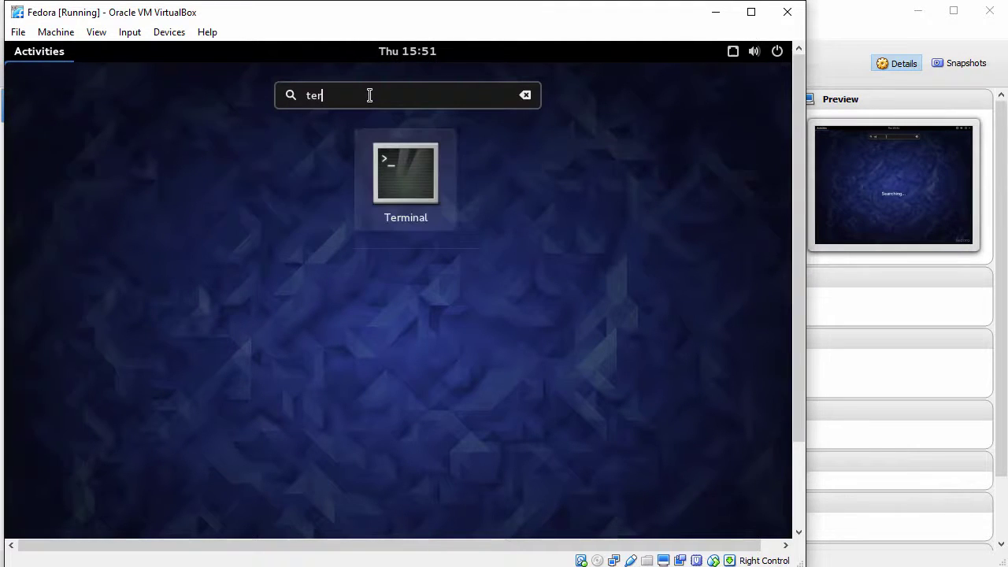
type("minal")
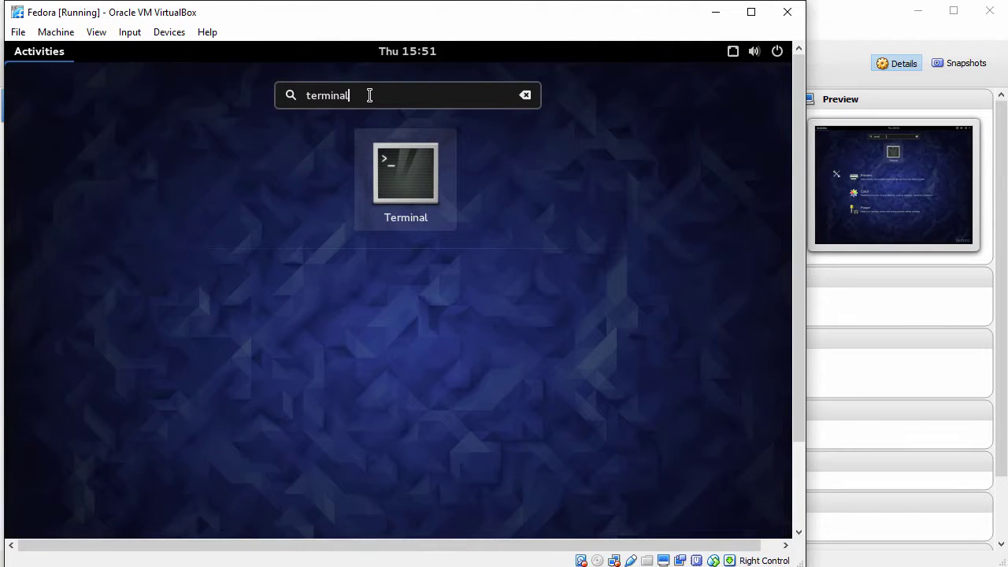
left_click(406, 180)
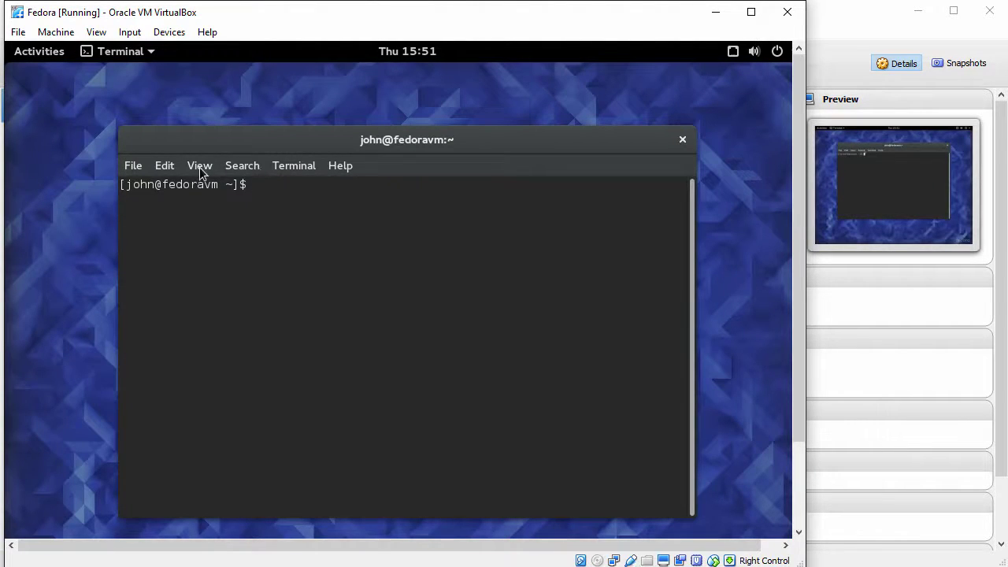
double_click(203, 141)
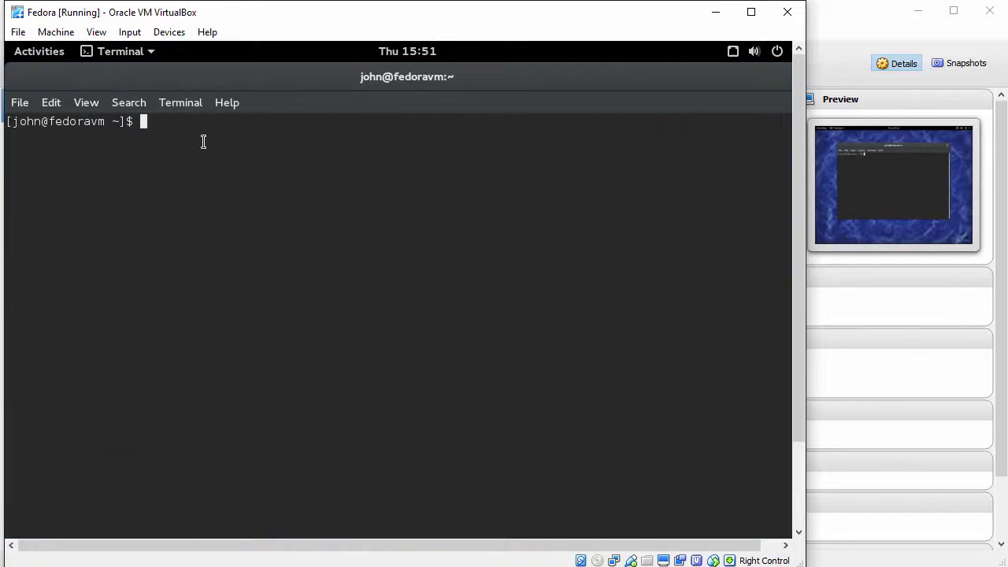
left_click(87, 103)
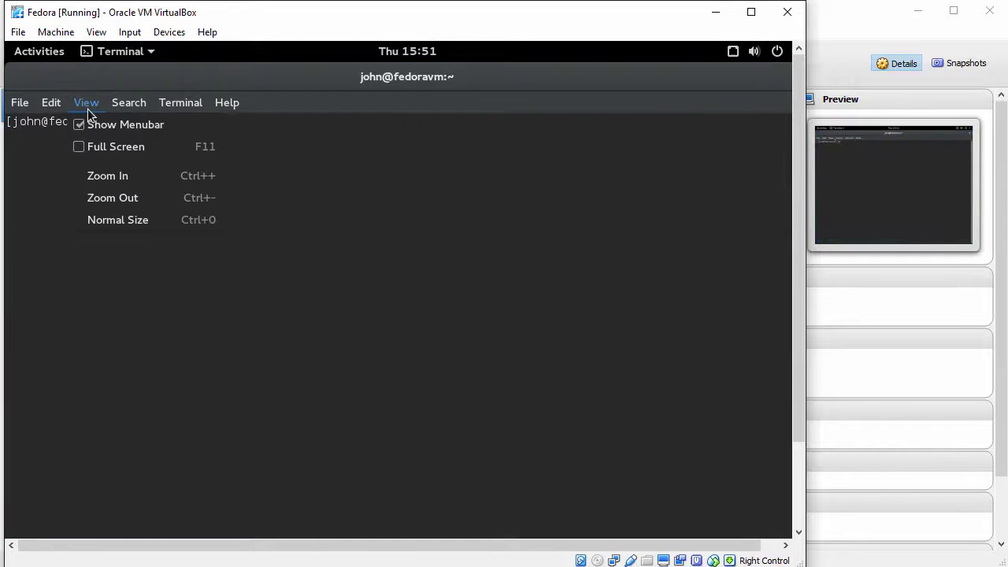
left_click(131, 177)
Run 'sudo dnf upgrade' in the guest terminal and enter the sudo password.
type("sudo ")
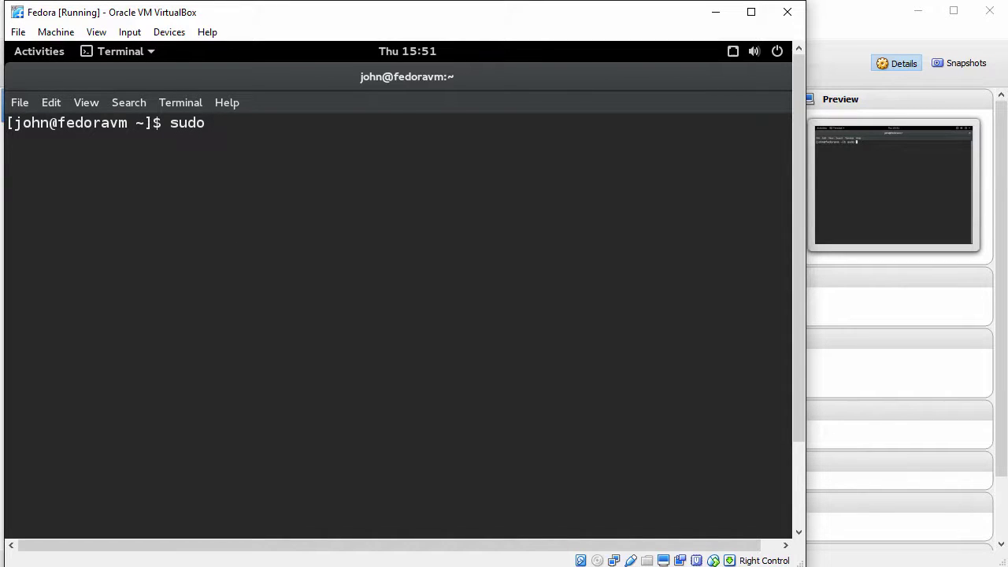
type("dnf upgrade")
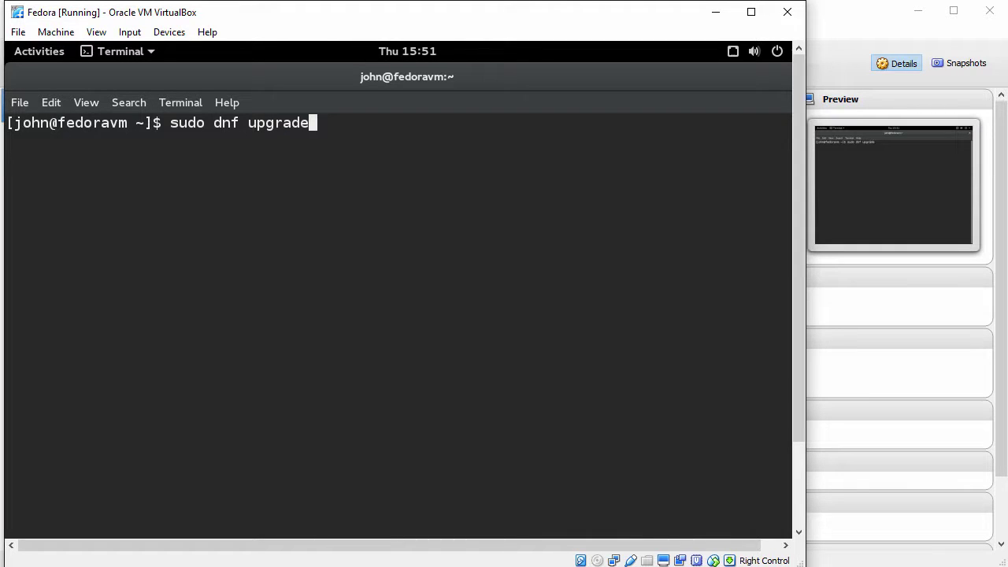
key("Return")
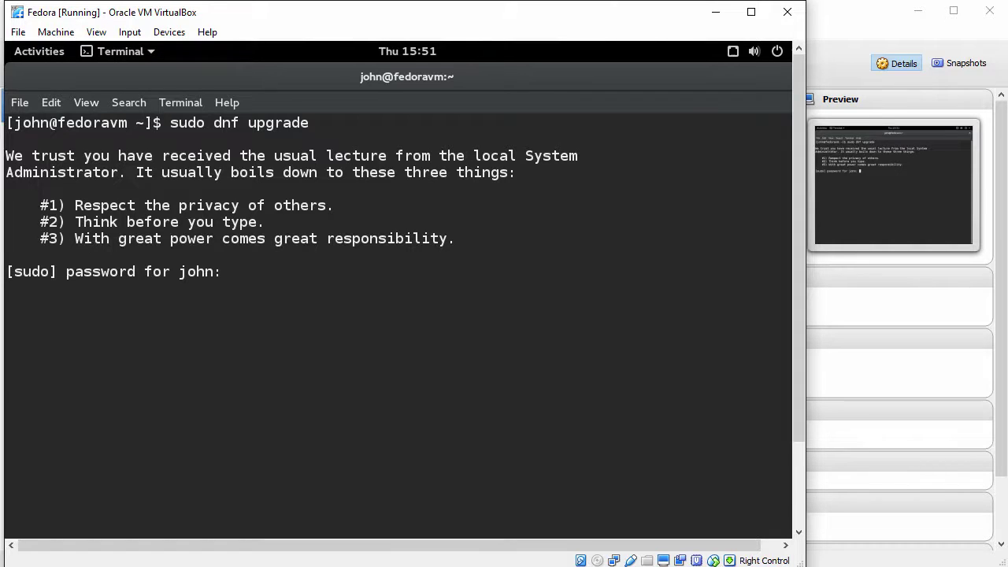
key("Return")
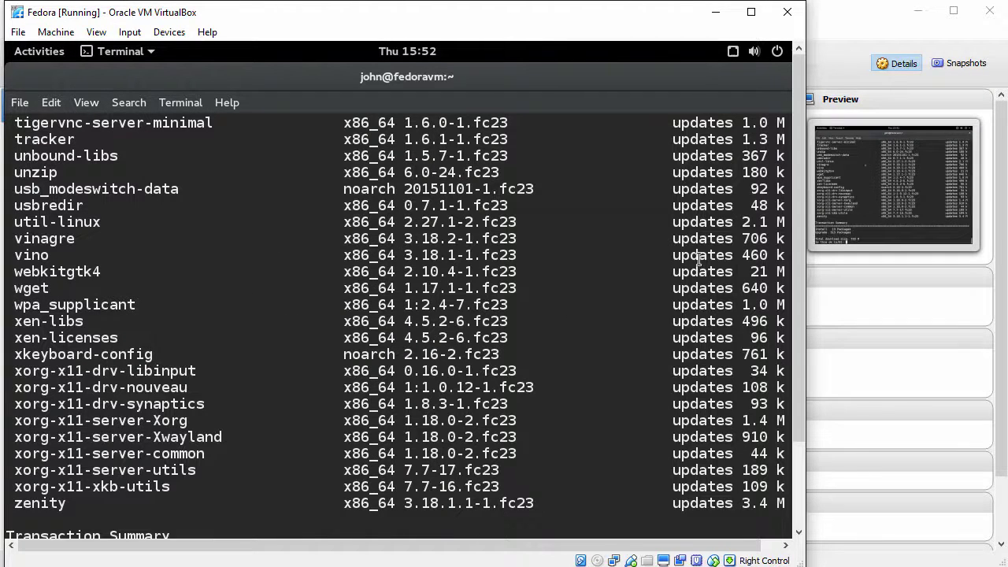
Review the summary (13 installs, 515 upgrades, 755 M), answer y, and highlight the xorg-x11 packages.
left_click_drag(800, 343, 801, 444)
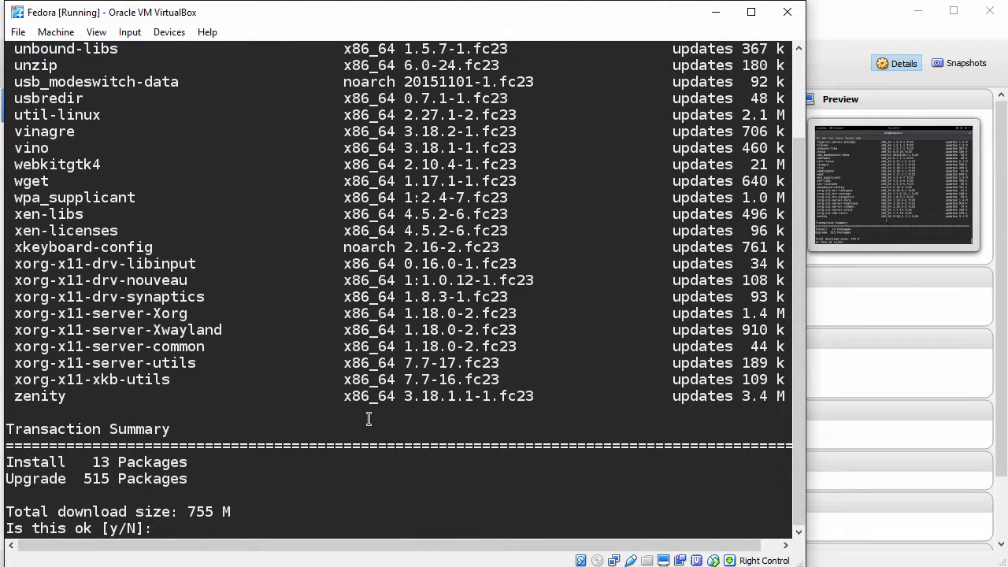
type("y")
double_click(32, 264)
left_click_drag(70, 272, 236, 382)
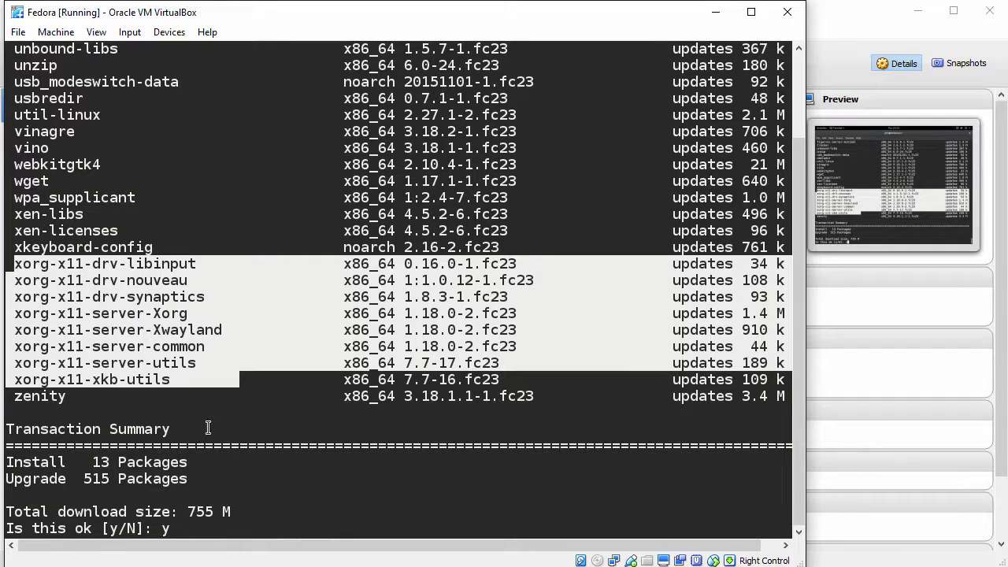
left_click(309, 486)
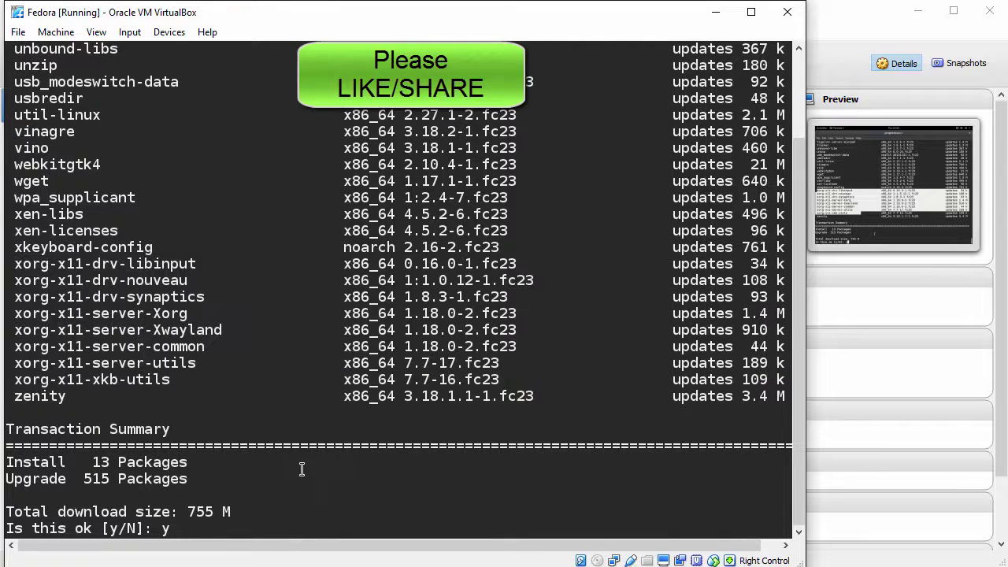
Confirm the upgrade, let it reach Complete!, then clear the terminal.
key("Return")
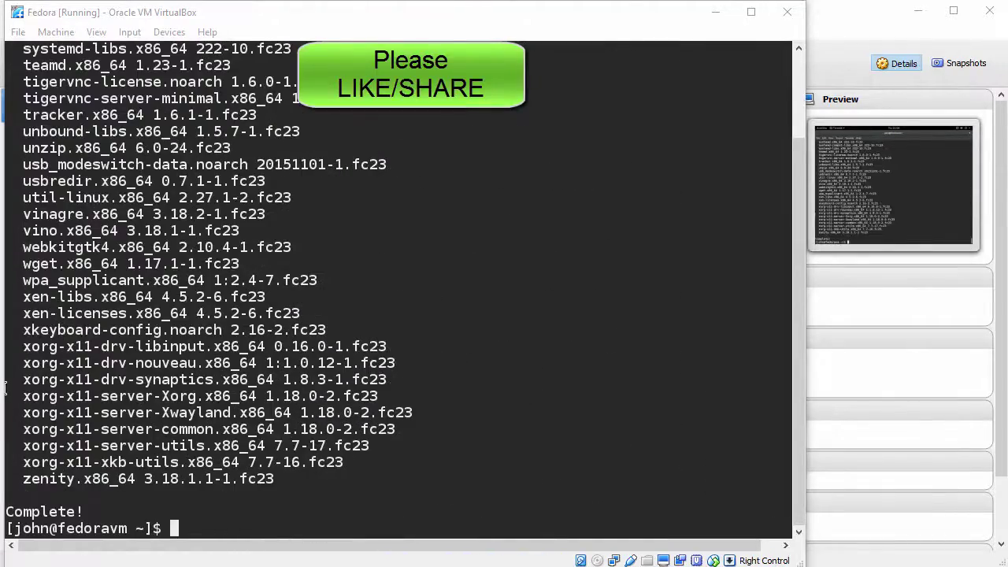
left_click(262, 437)
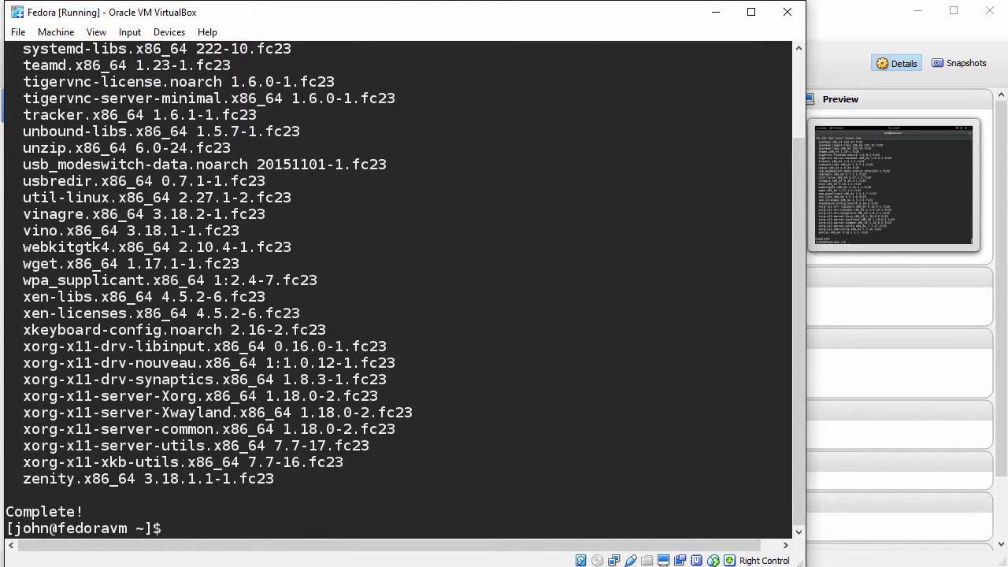
type("clear")
key("Return")
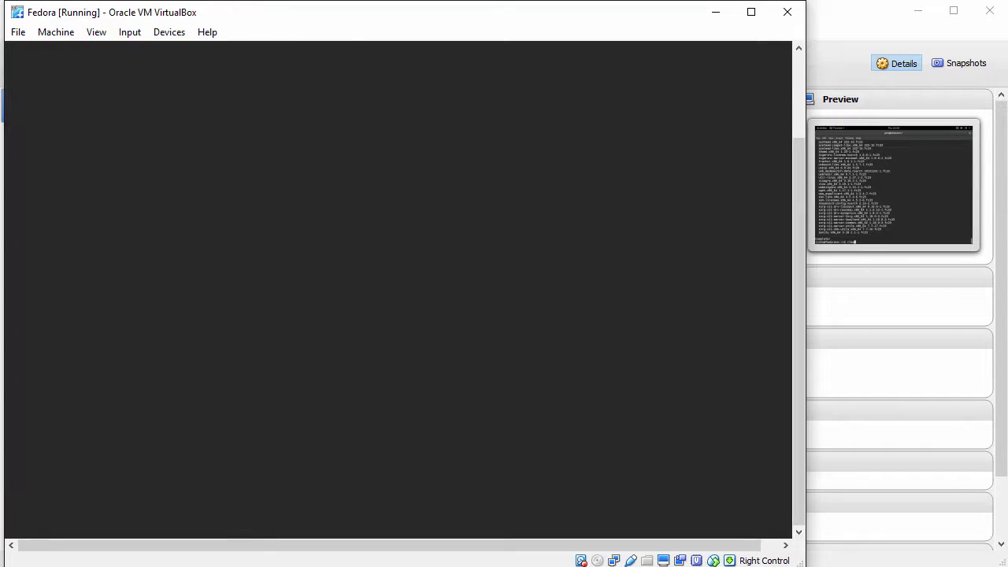
Reboot the guest and boot the Fedora 4.2.8-300 kernel entry from GRUB.
key("Return")
key("Return")
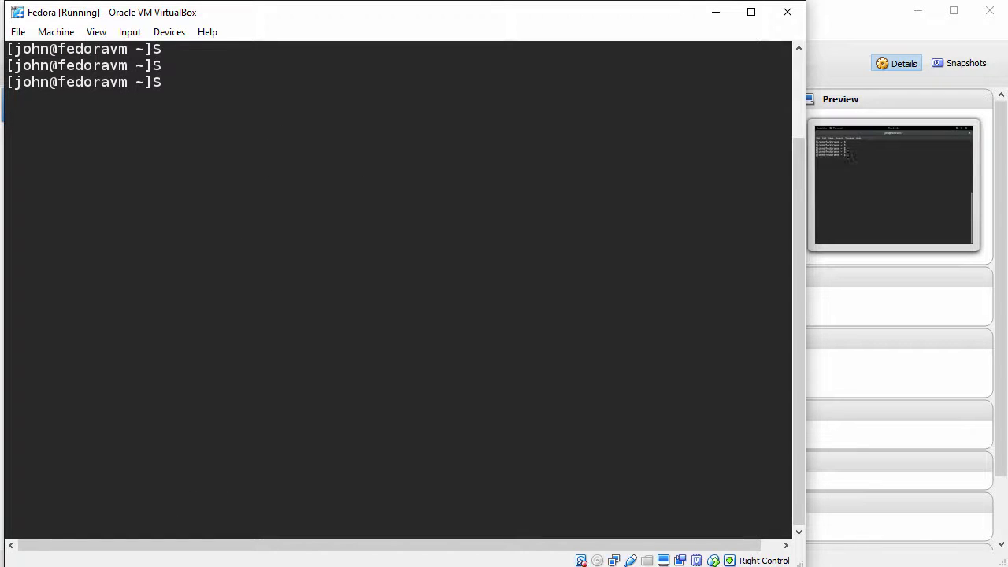
type("reboot")
key("Return")
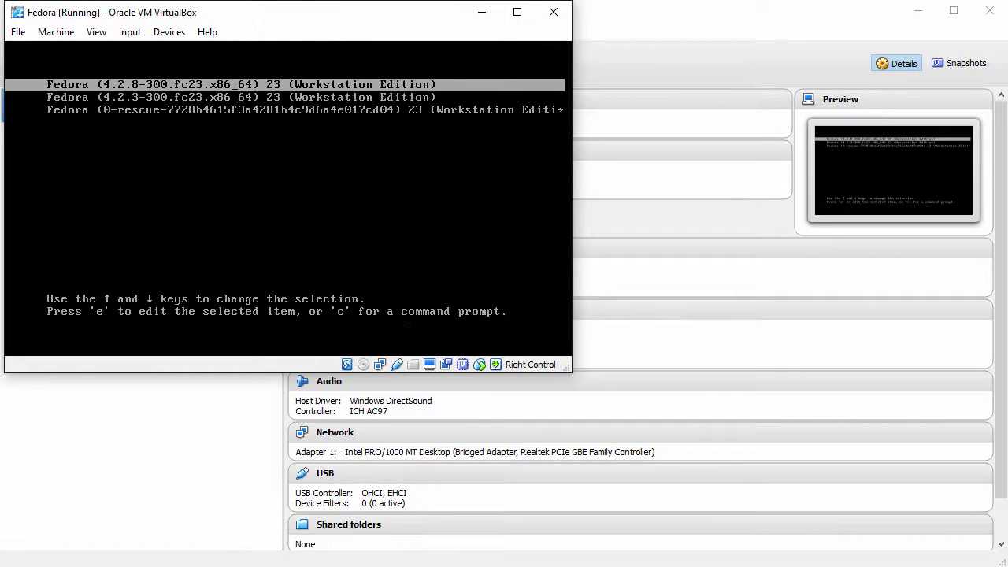
key("Return")
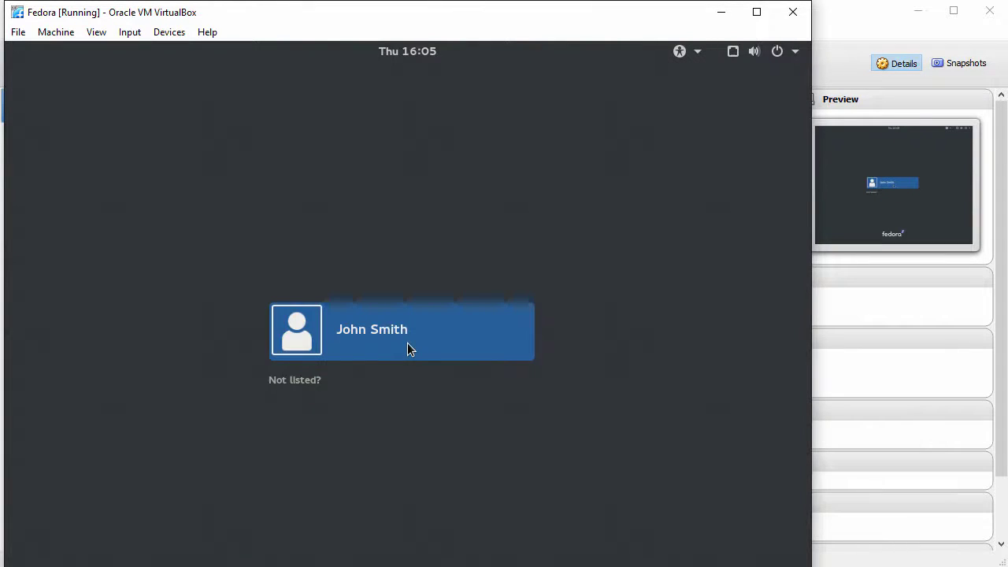
Sign in to Fedora as the listed user with the account password.
left_click(407, 344)
type("••")
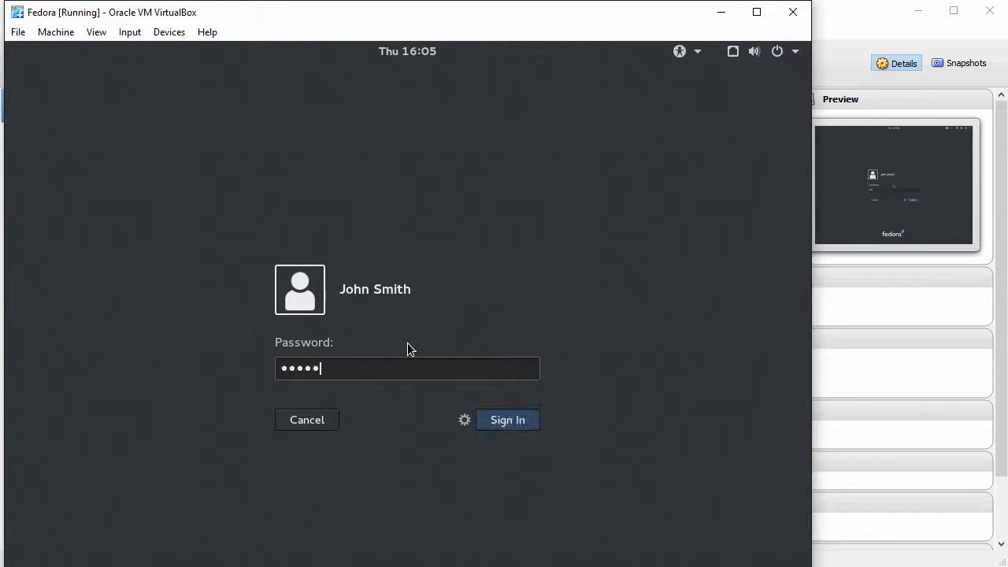
type("•••••••")
key("Return")
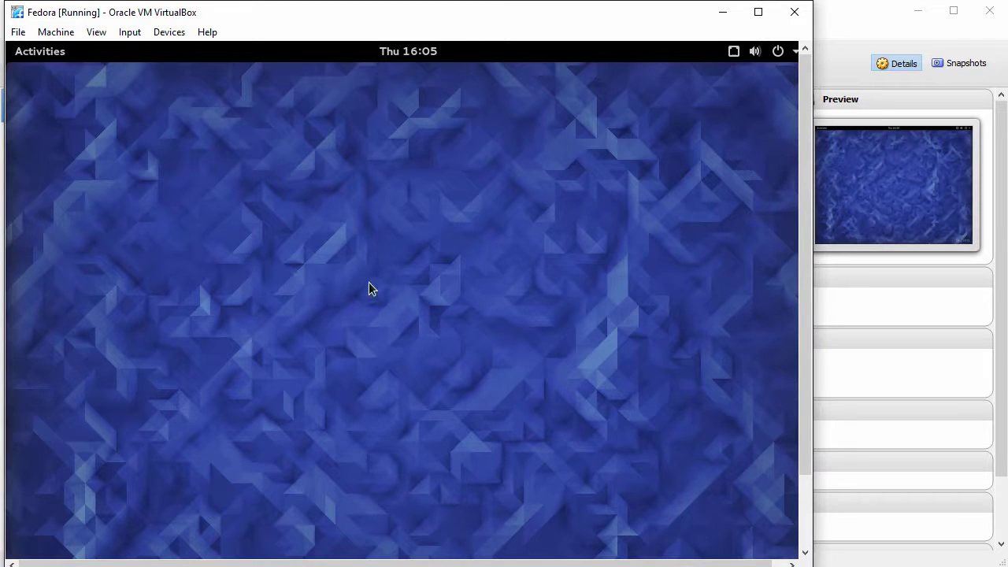
Open Terminal from Activities search, maximize it and zoom in its text.
left_click(39, 53)
left_click(384, 97)
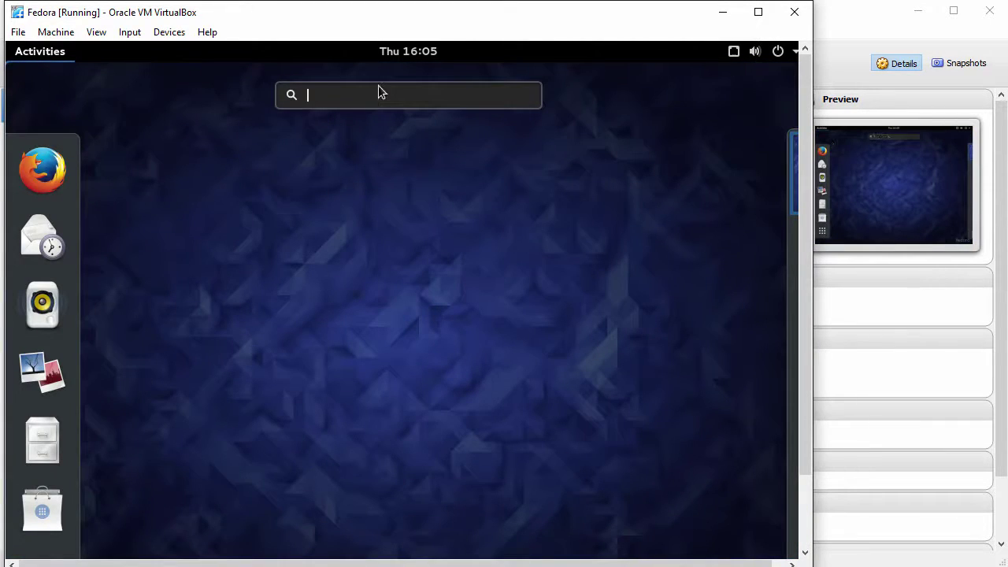
type("terminal")
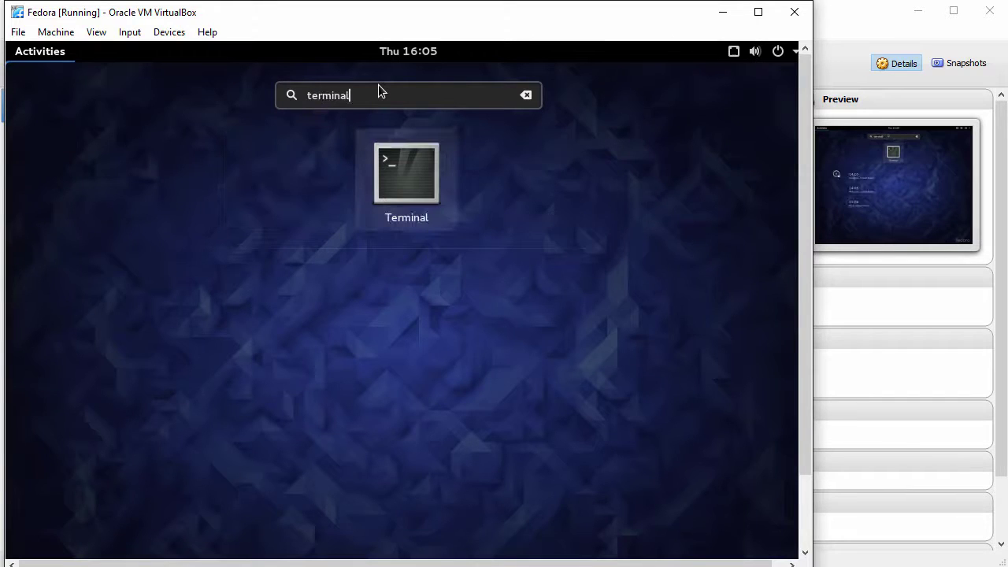
left_click(419, 192)
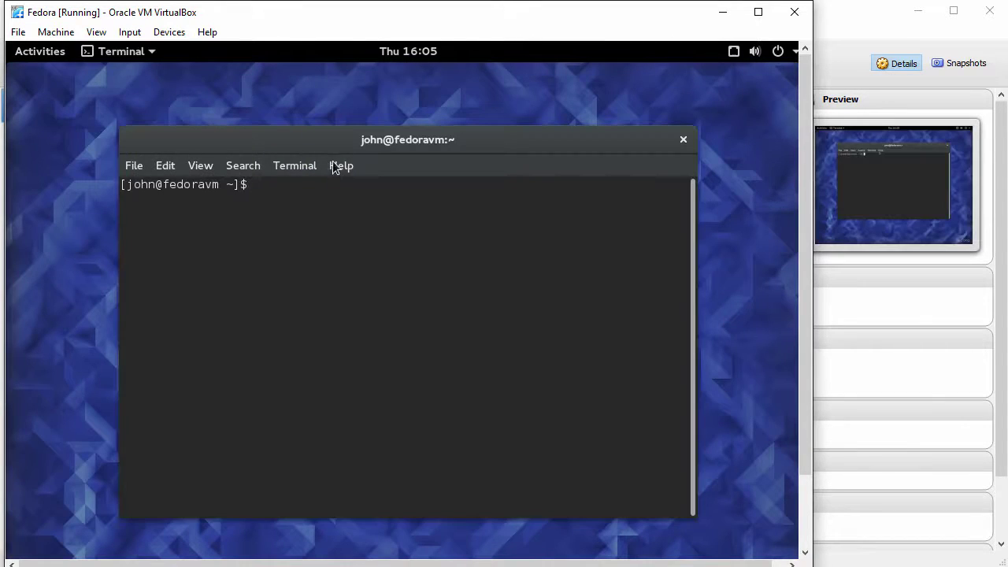
double_click(322, 137)
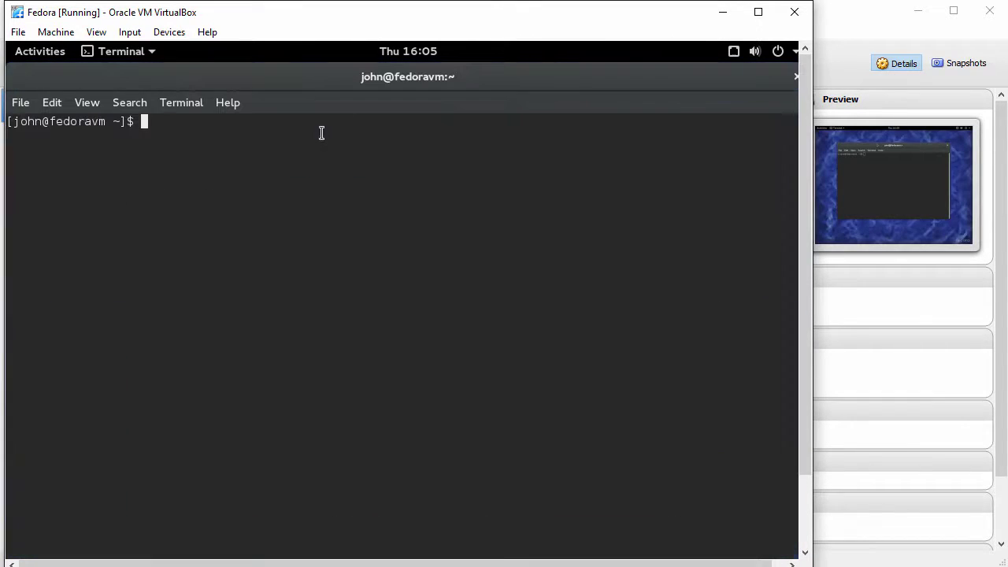
left_click(86, 102)
left_click(127, 178)
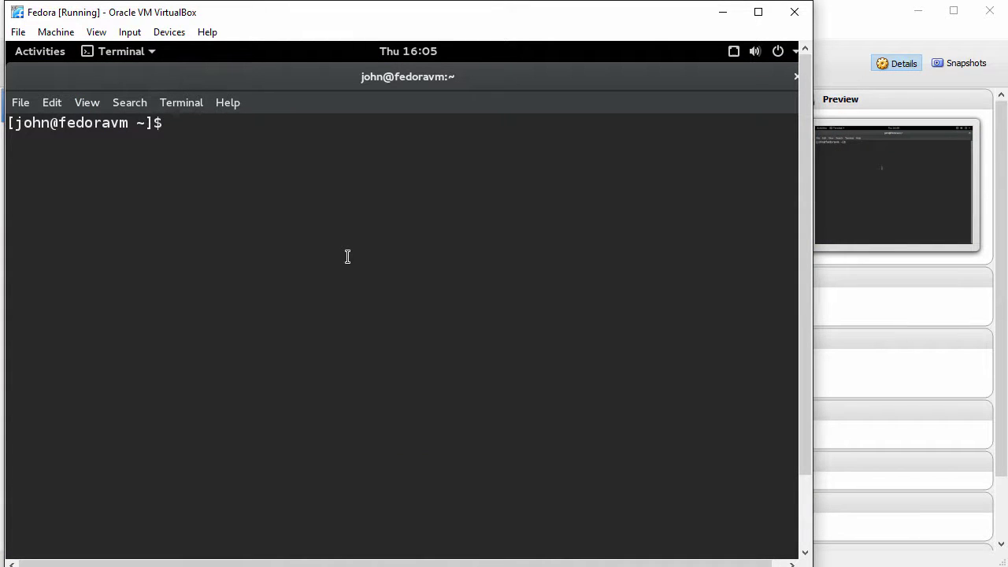
Install gcc and kernel-devel-$(uname -r) with sudo dnf, confirming the 9 packages with y.
type("sudo dnf install")
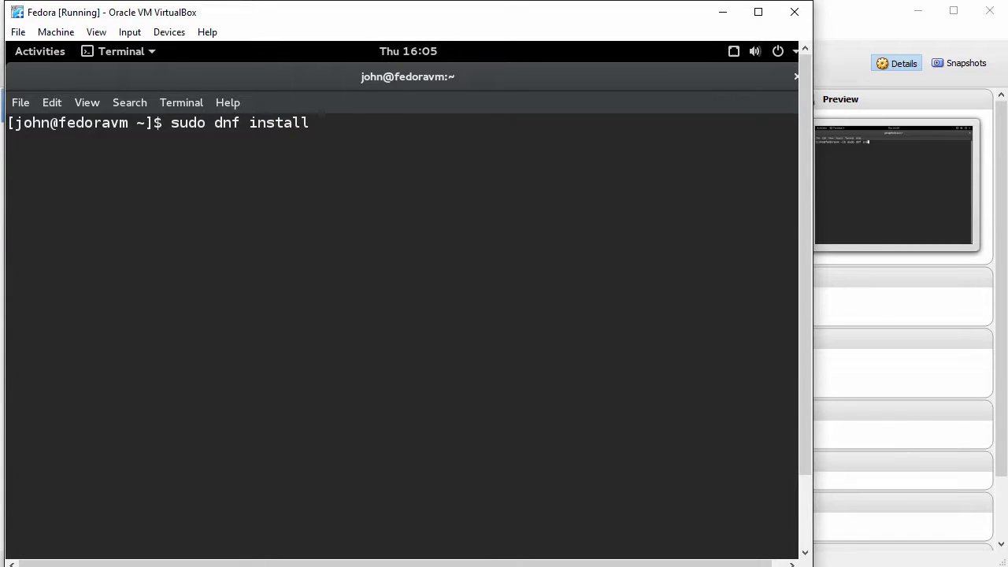
type(" gcc kernel-devel-")
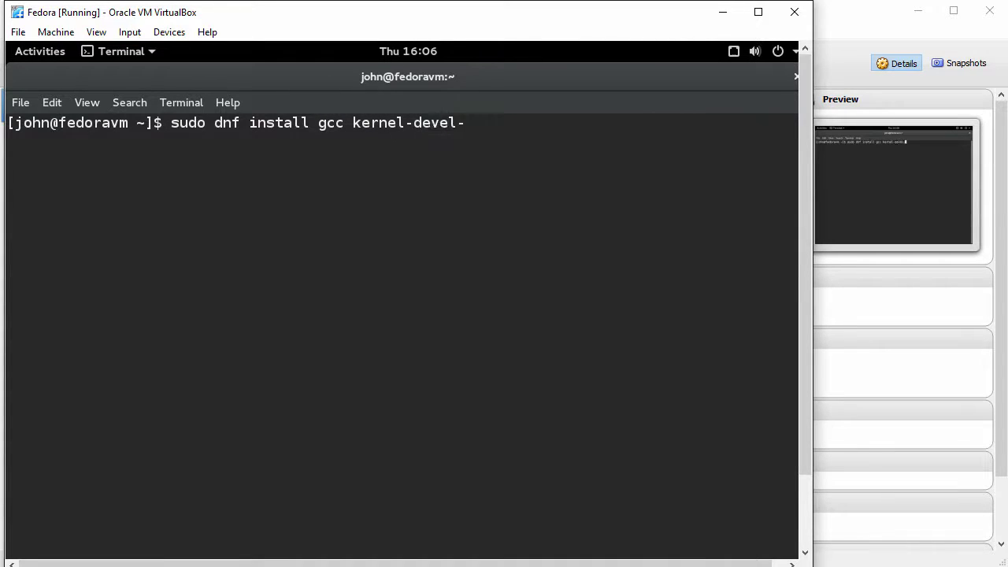
type("$(uname")
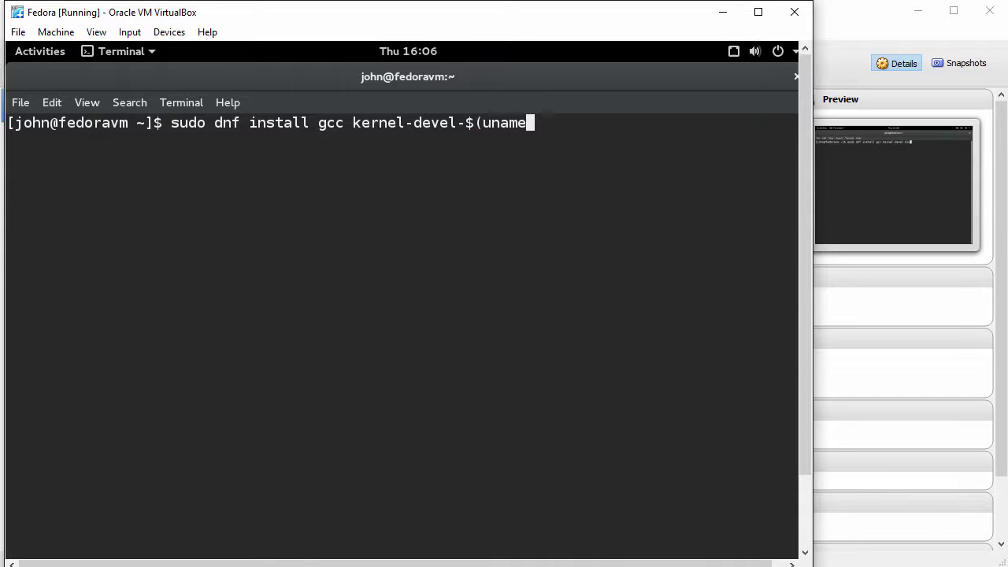
type(" -r)")
key("Return")
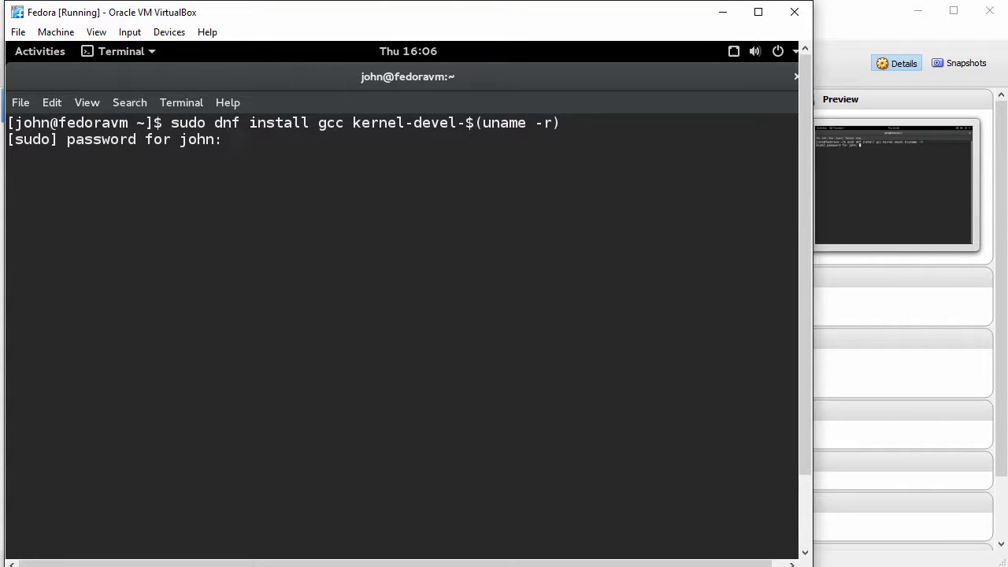
key("Return")
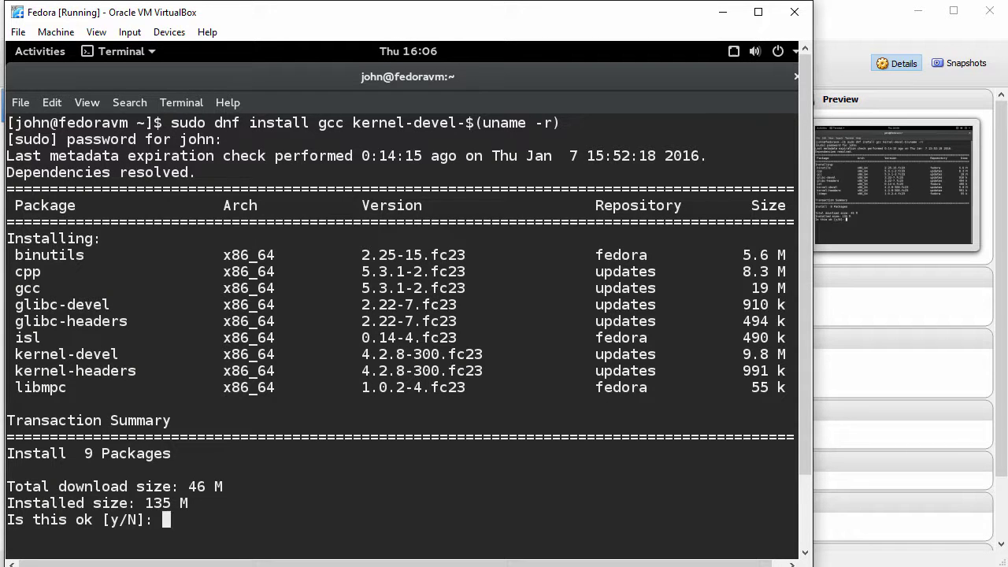
type("y")
key("Return")
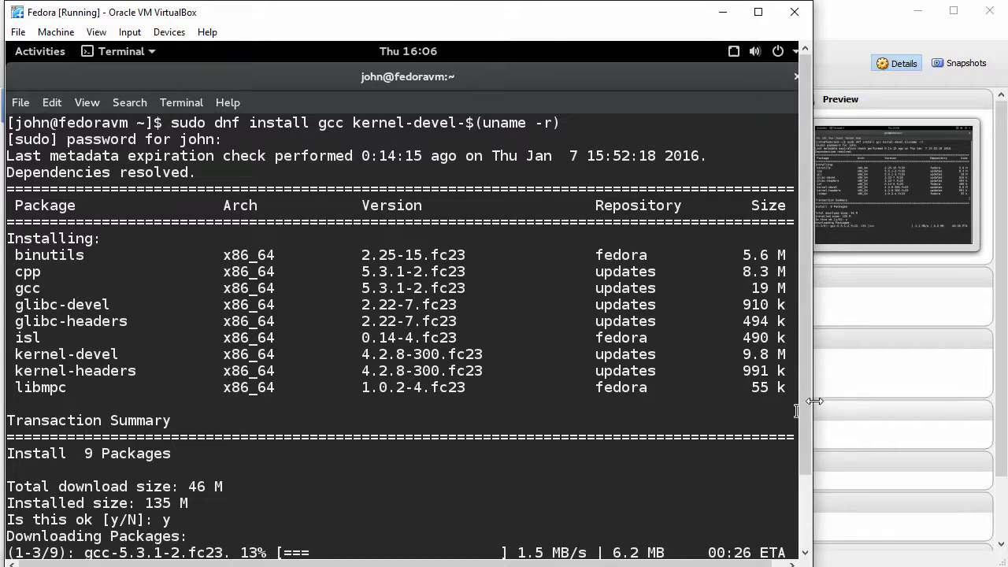
View the finished install fullscreen, then clear the terminal and exit fullscreen.
key("F11")
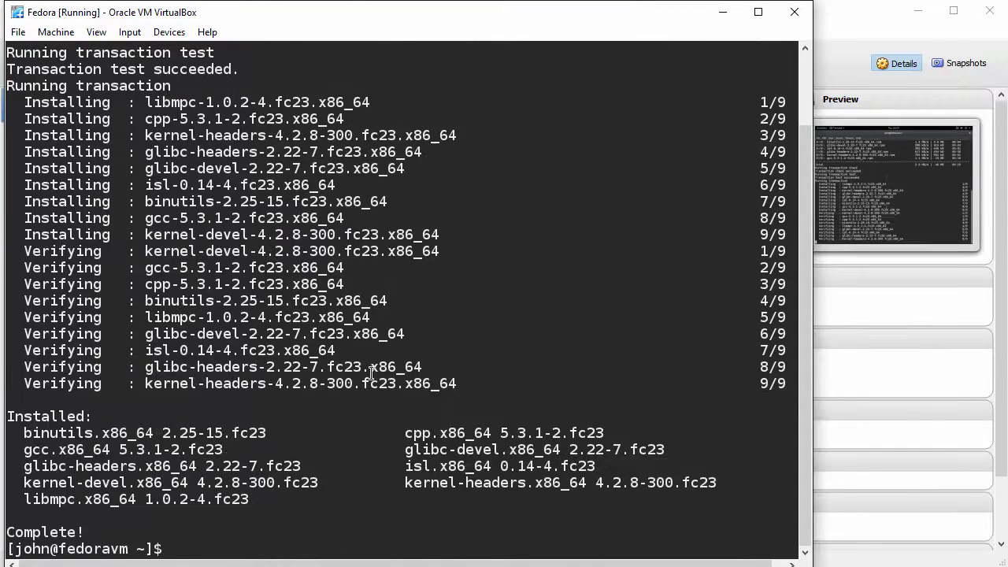
key("Return")
key("Return")
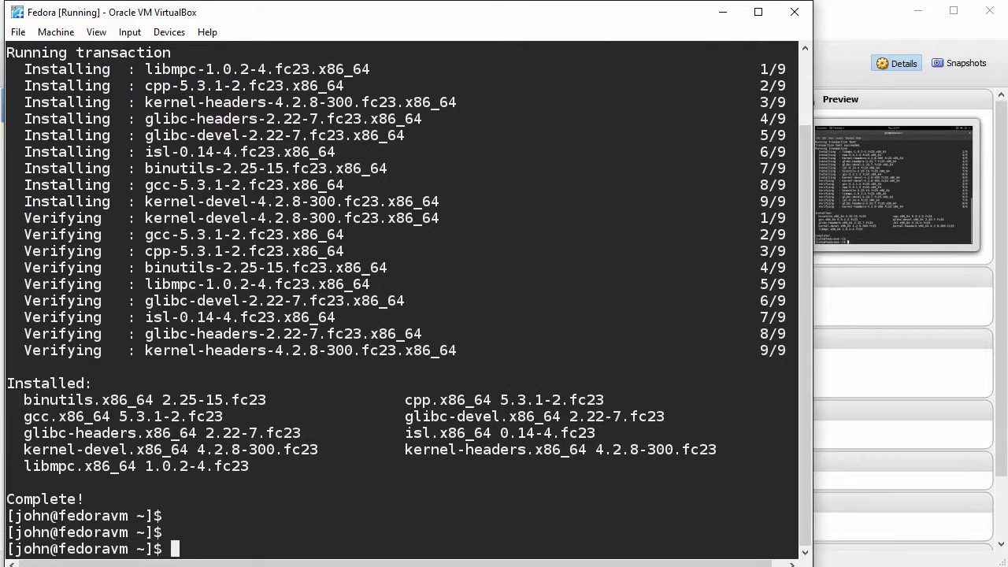
type("clear")
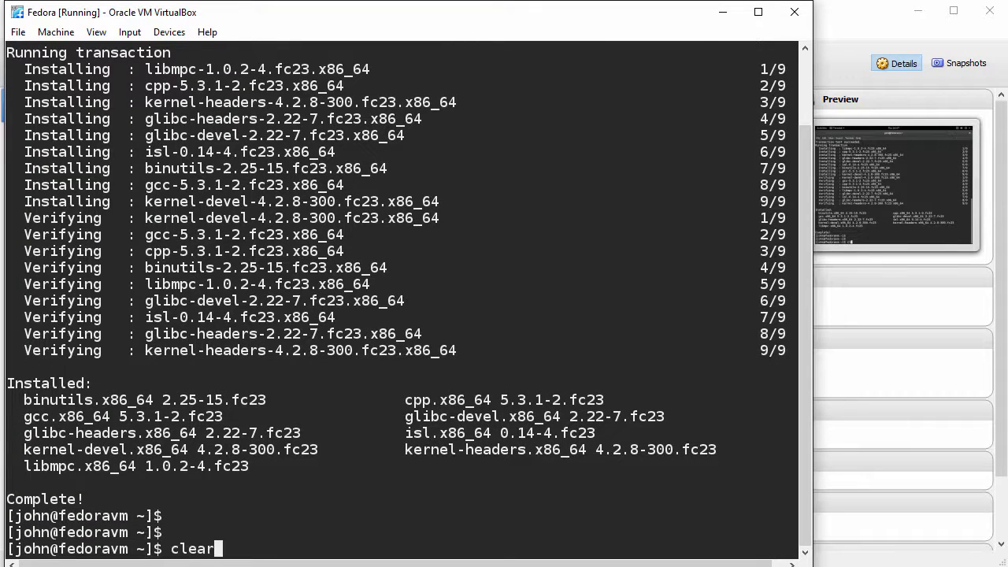
key("Return")
key("Return")
key("Return")
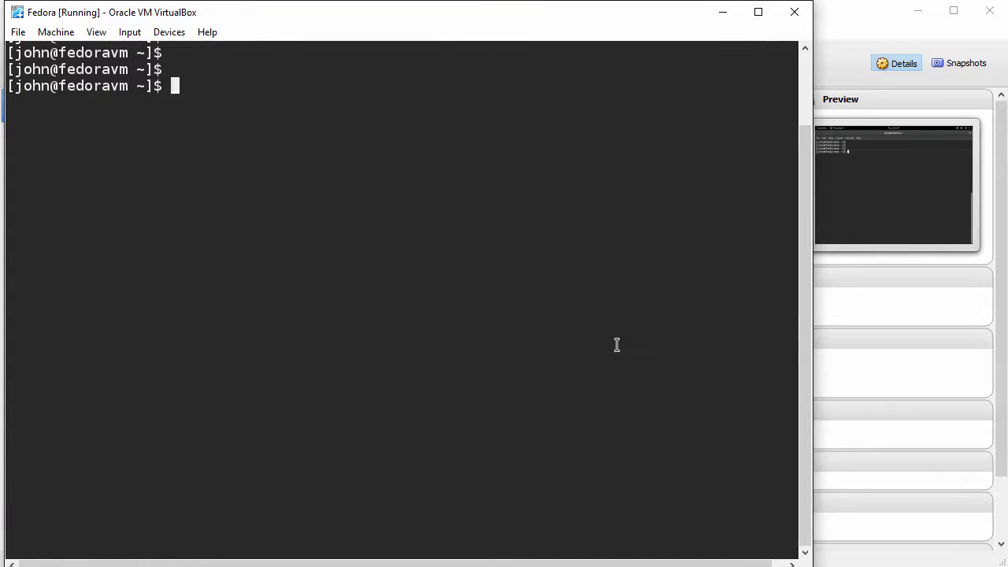
key("F11")
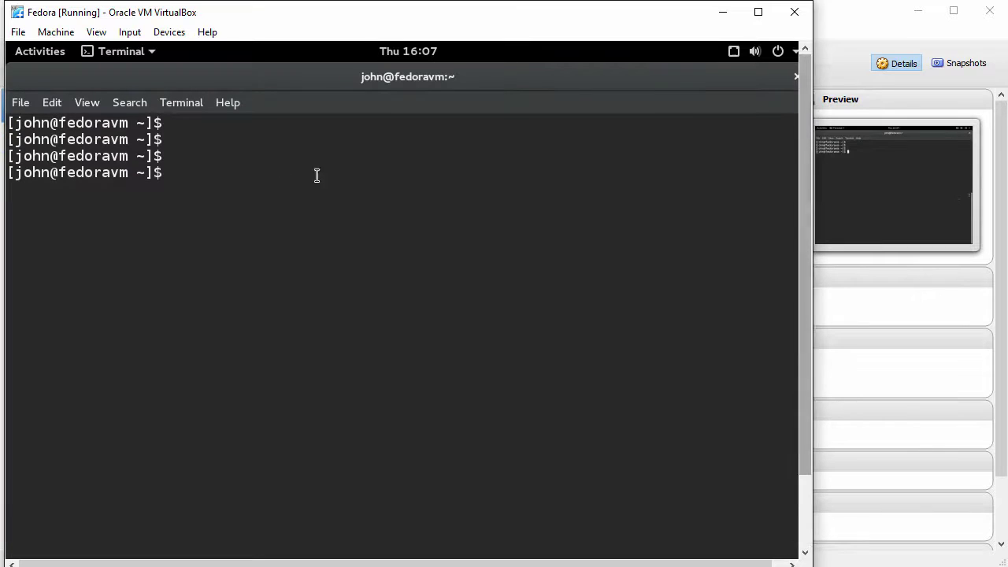
Insert the Guest Additions CD image into the Fedora guest and allow its software to run.
left_click(170, 32)
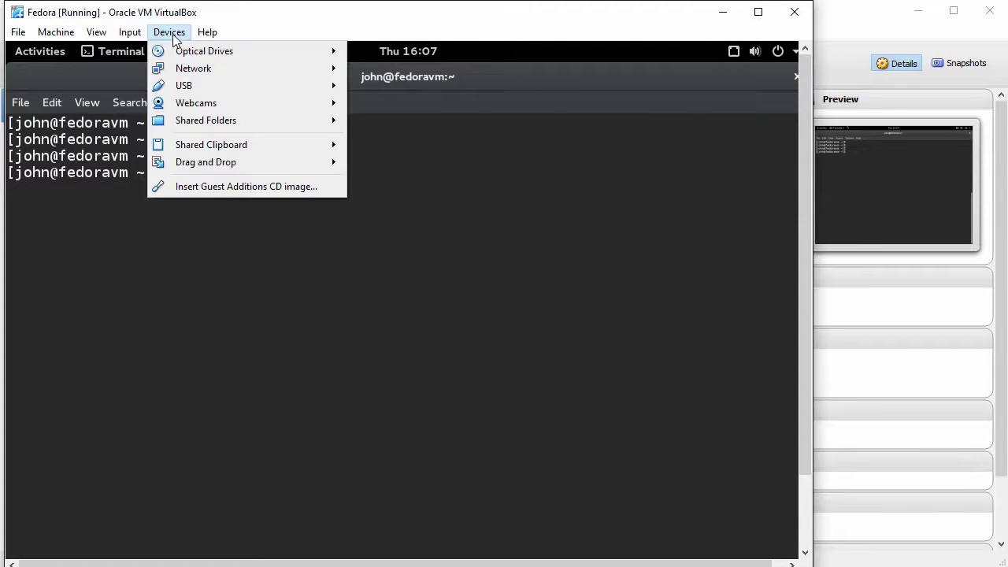
left_click(254, 187)
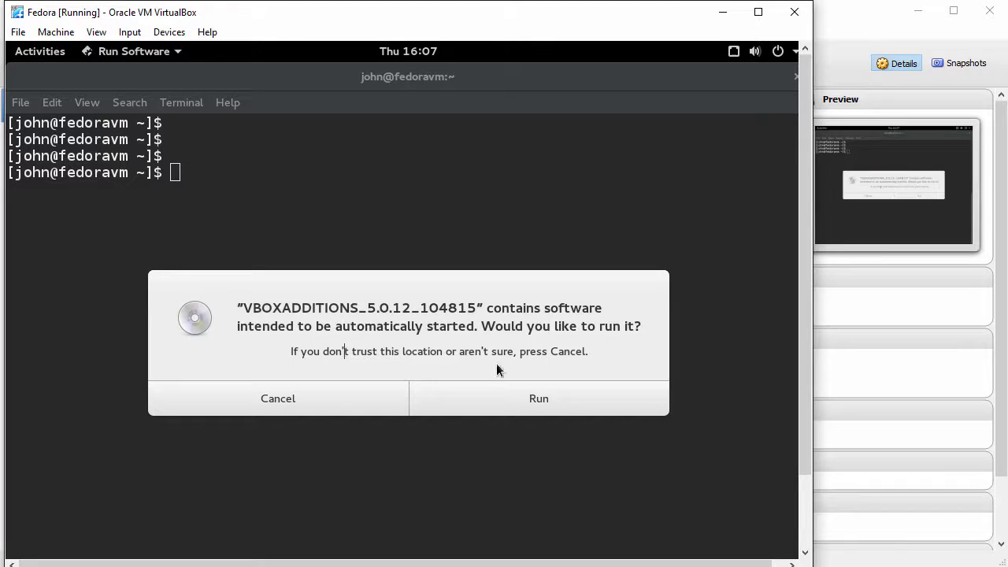
left_click_drag(481, 326, 652, 329)
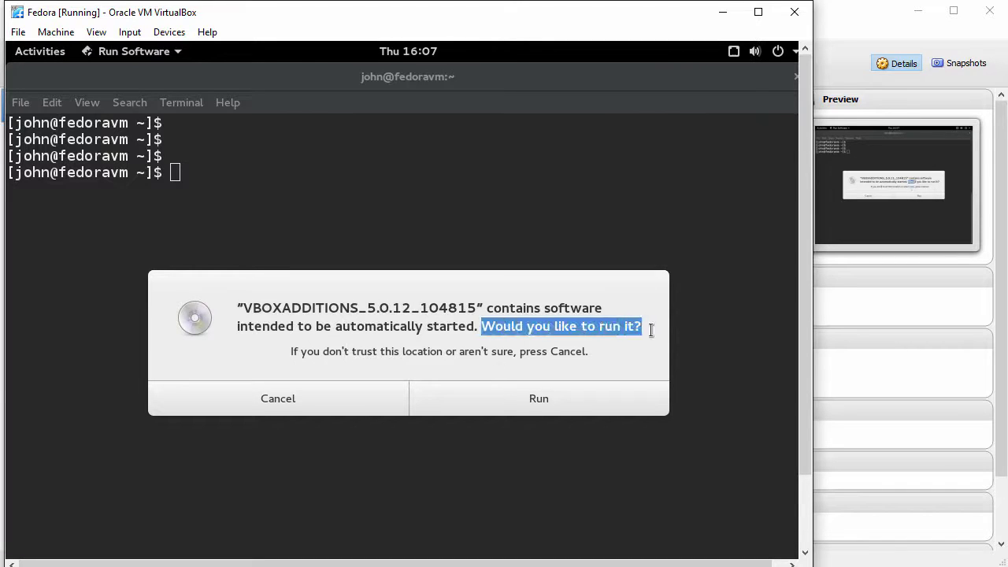
left_click(542, 400)
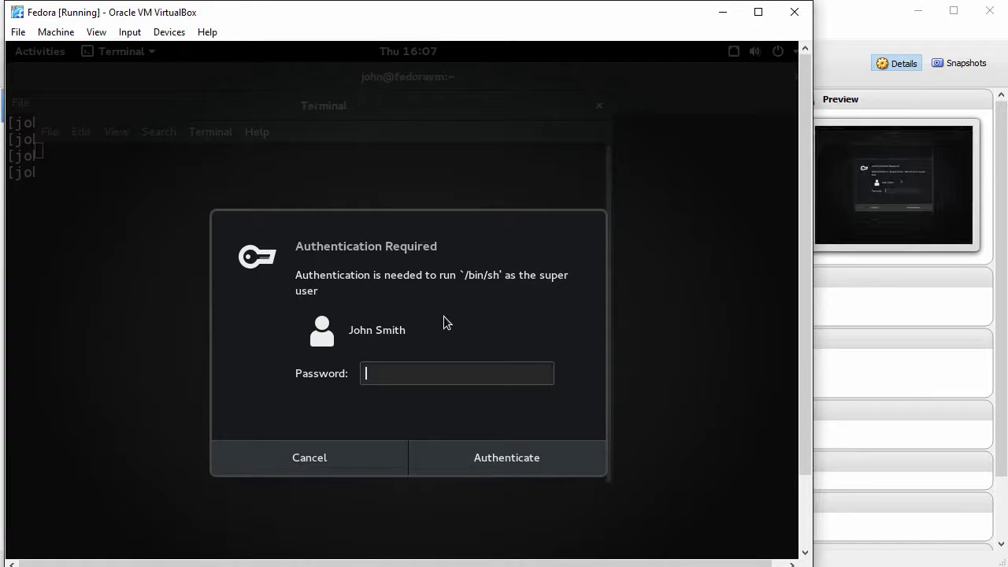
Authenticate with the account password, let the 5.0.12 Guest Additions install, then close the installer.
type("••••••••••")
left_click(508, 468)
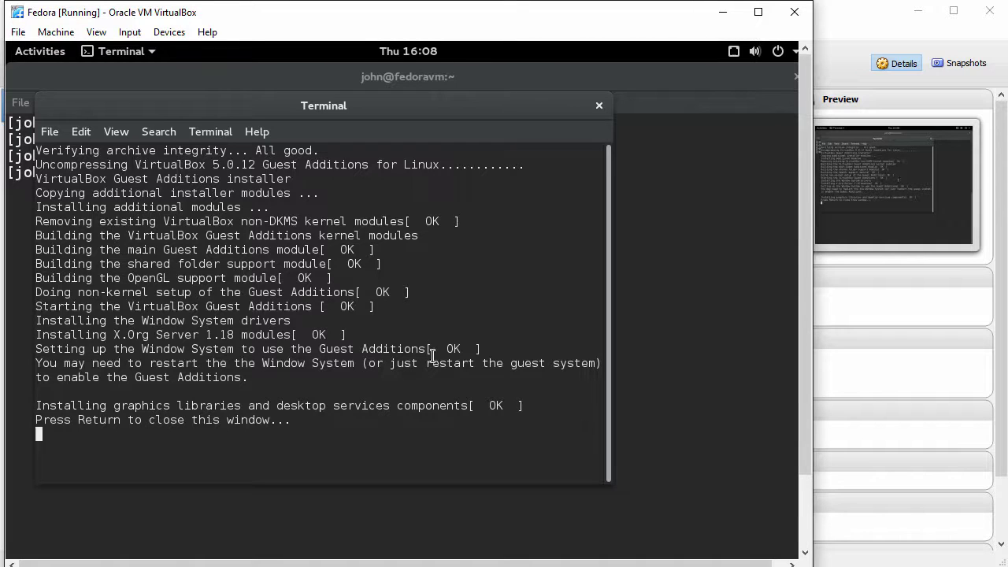
left_click_drag(429, 365, 589, 366)
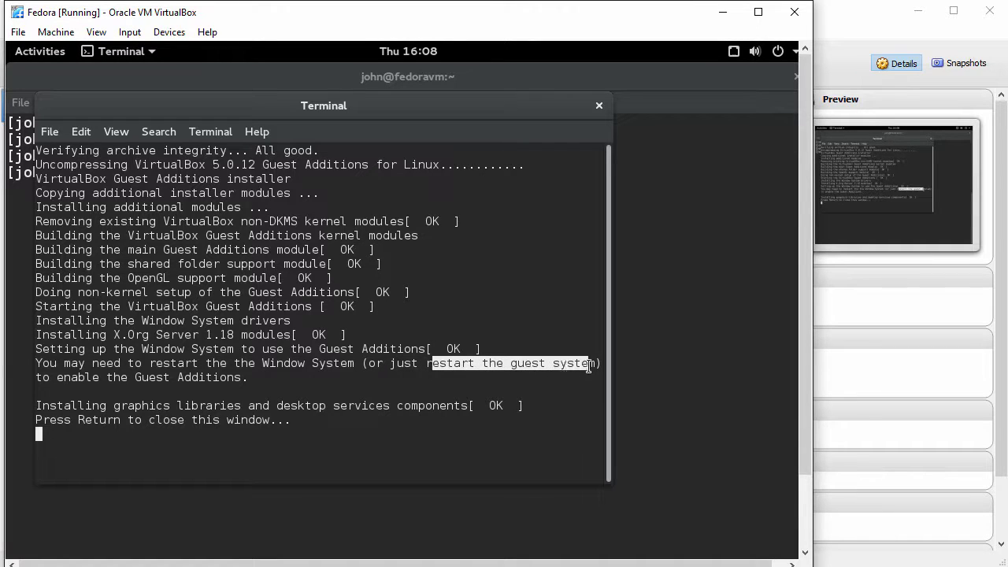
left_click(380, 386)
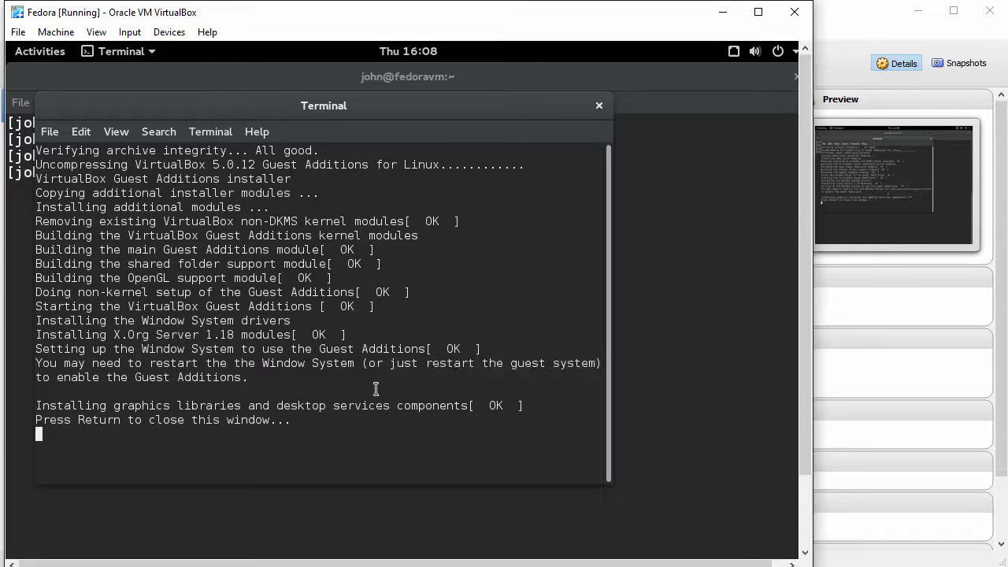
key("Return")
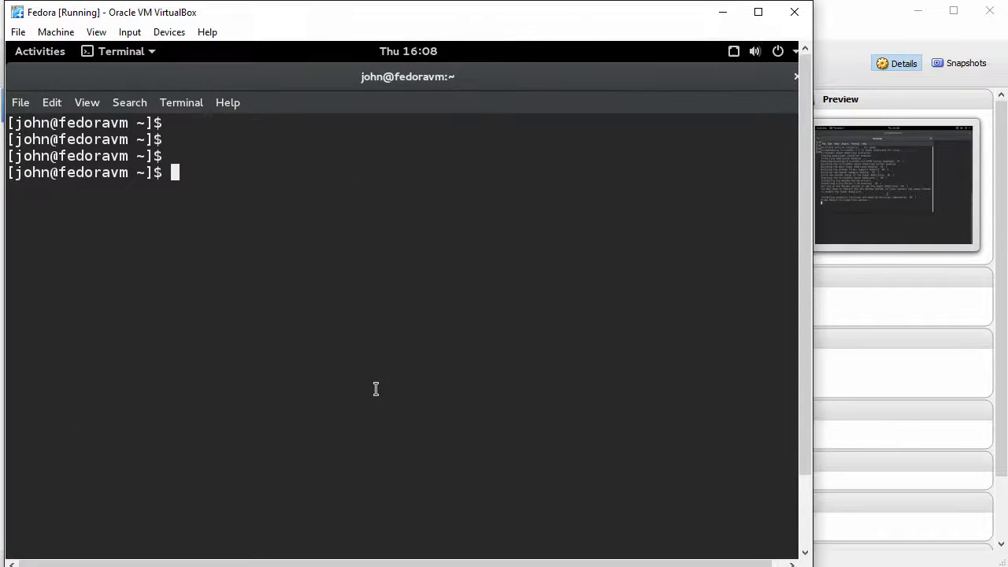
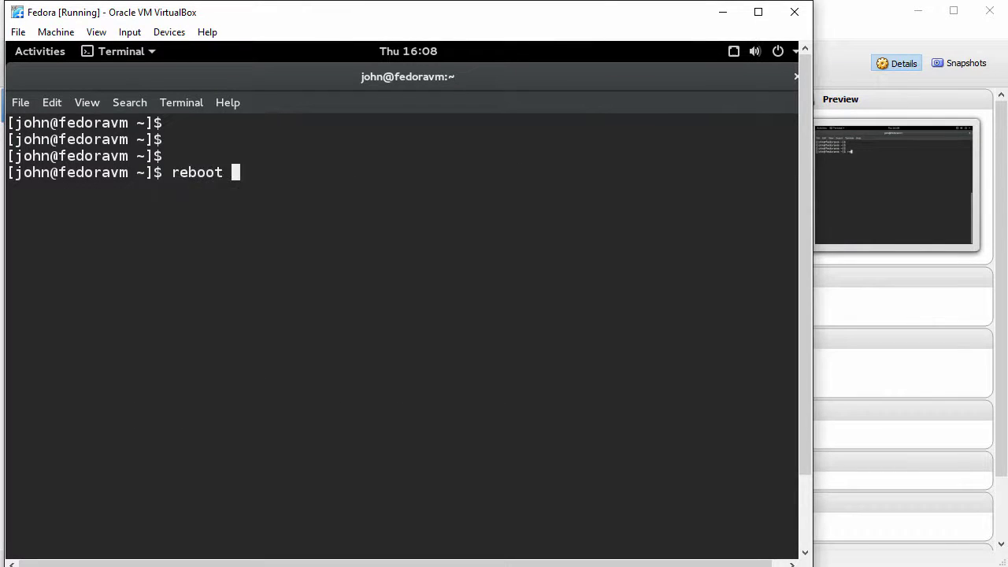
Reboot the guest with the reboot command and sign back in with the user's password.
key("Return")
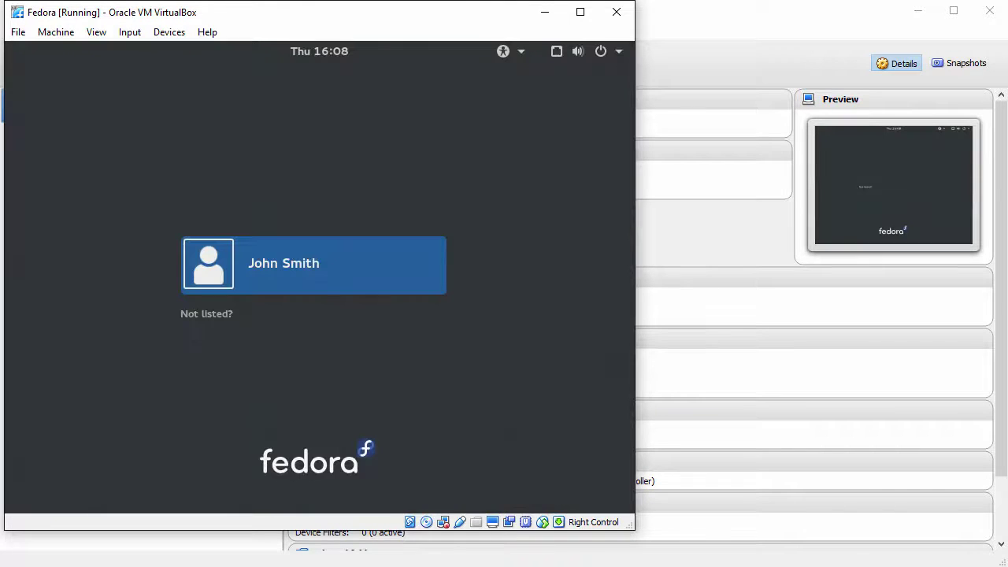
key("Return")
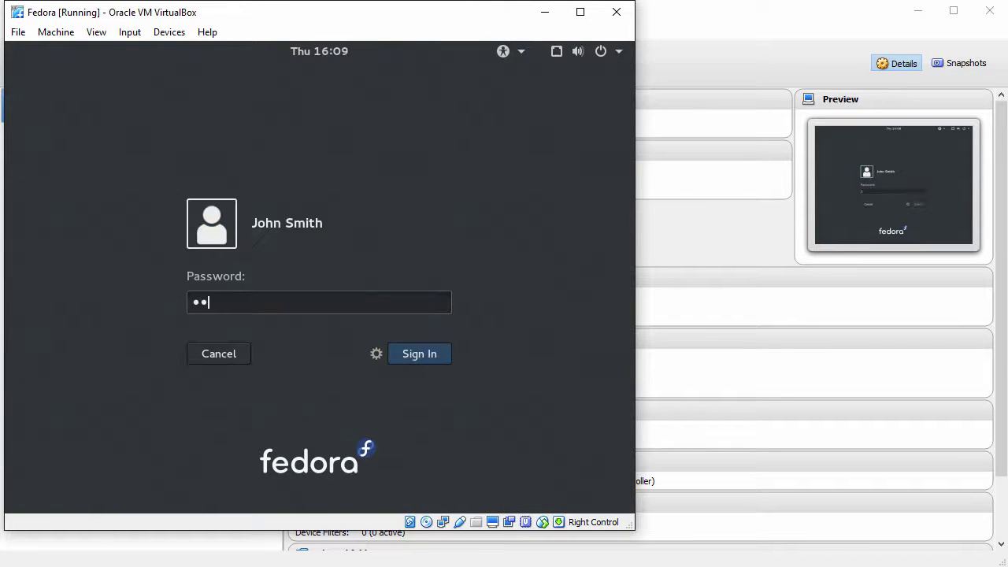
key("Return")
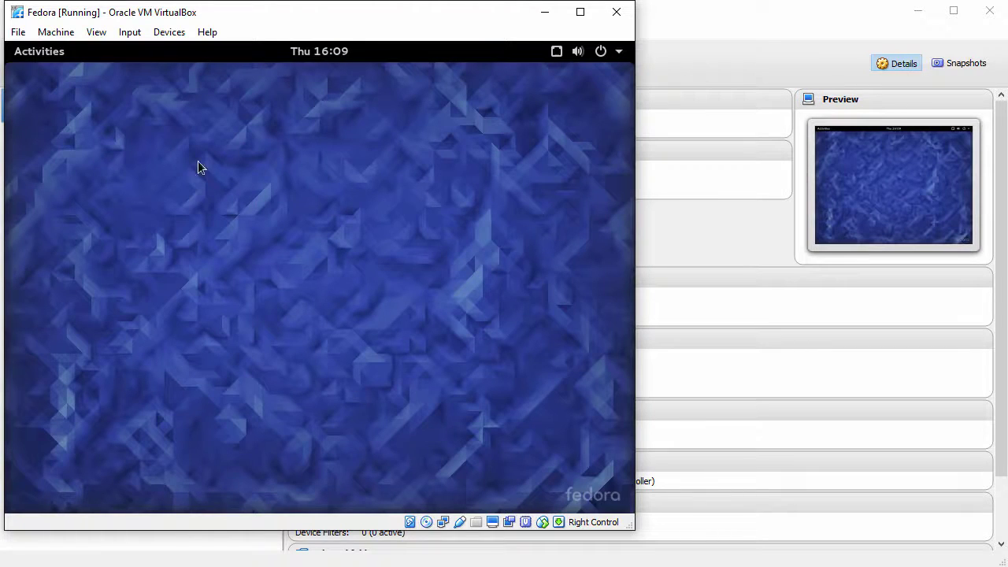
Enable Auto-resize Guest Display, enlarge the VM window, and open the Activities overview.
left_click(97, 32)
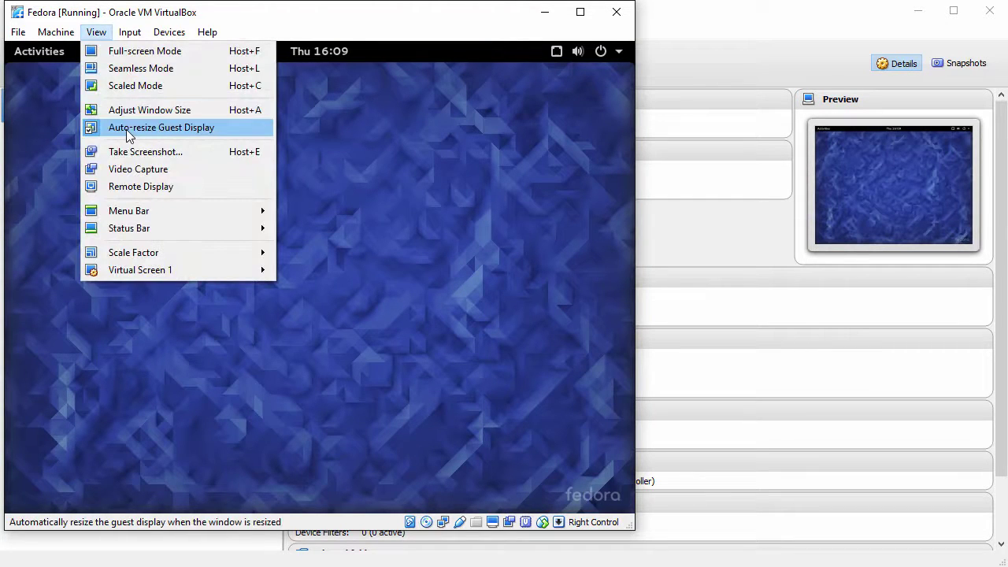
left_click(436, 233)
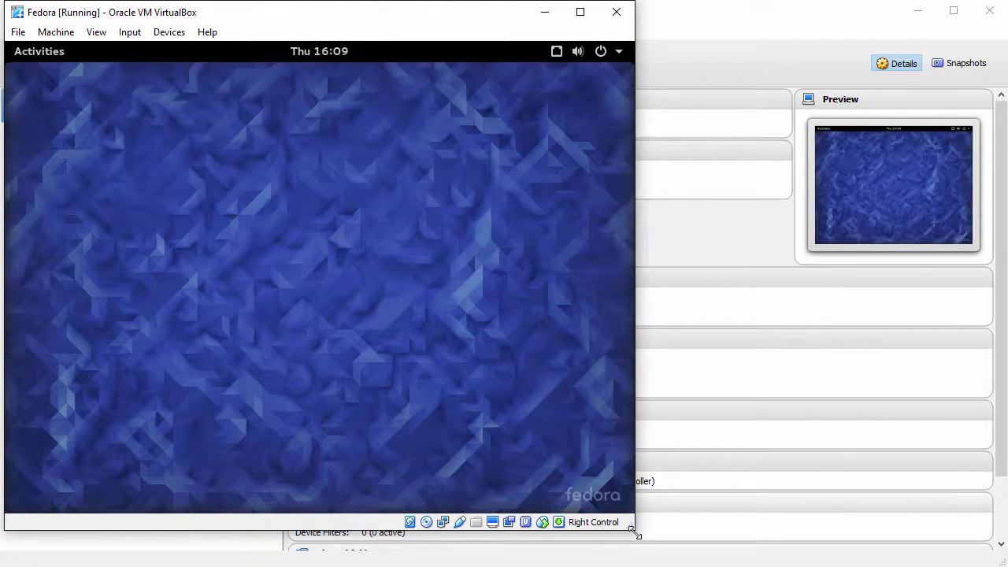
left_click_drag(634, 530, 1002, 561)
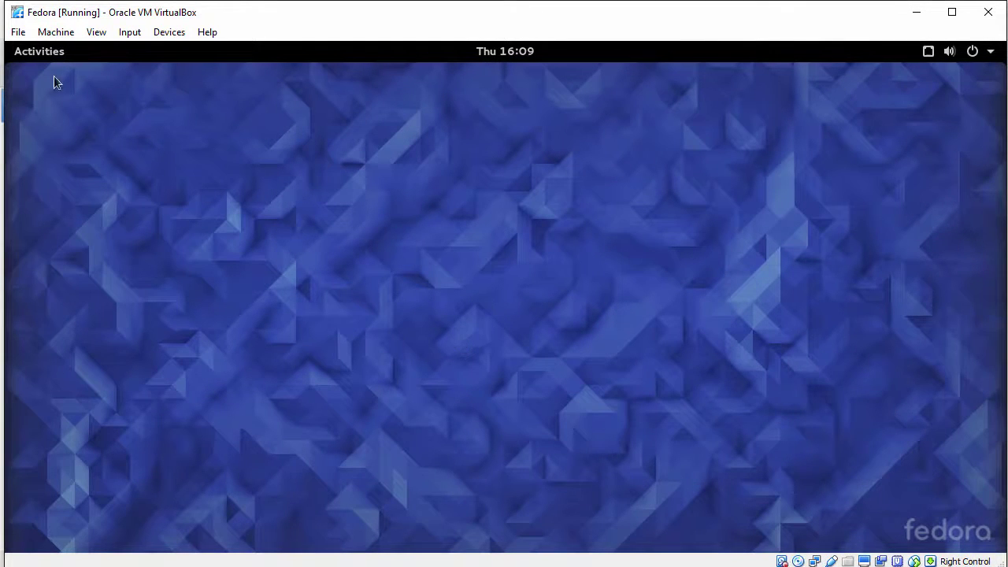
left_click(45, 56)
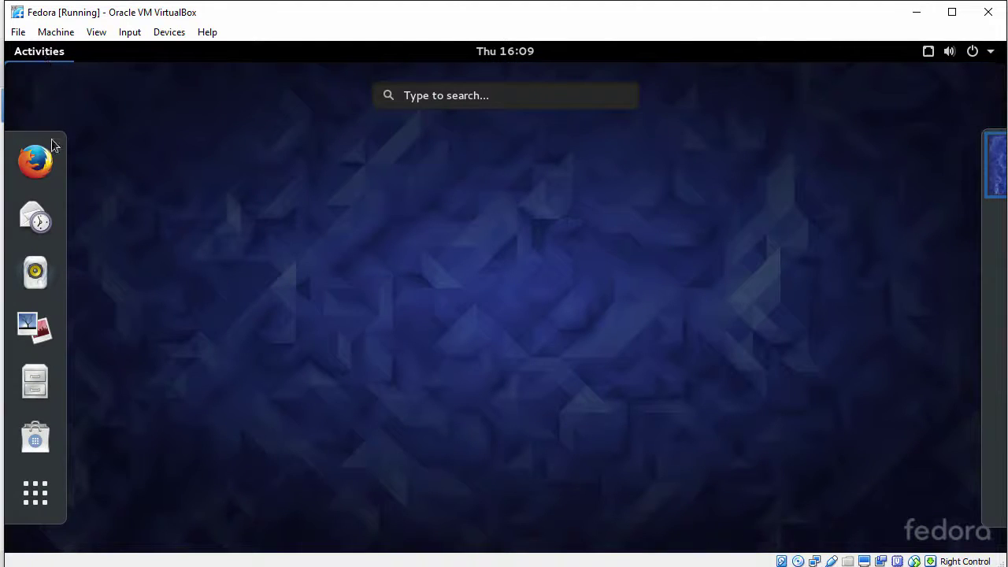
Copy Drag-Drop-File.txt from the host into the guest's Home folder, close Files, and launch Firefox.
left_click(41, 384)
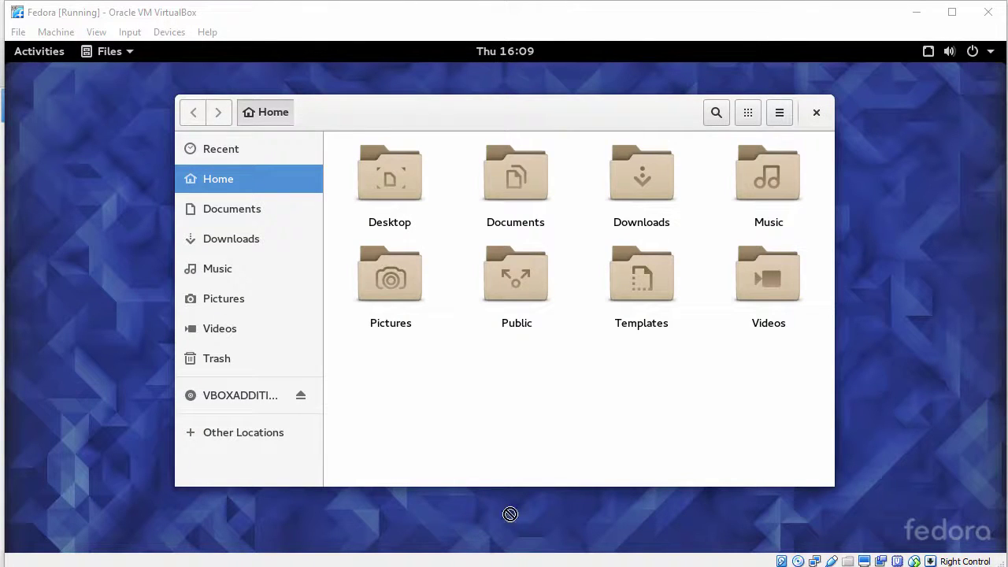
left_click_drag(510, 515, 502, 362)
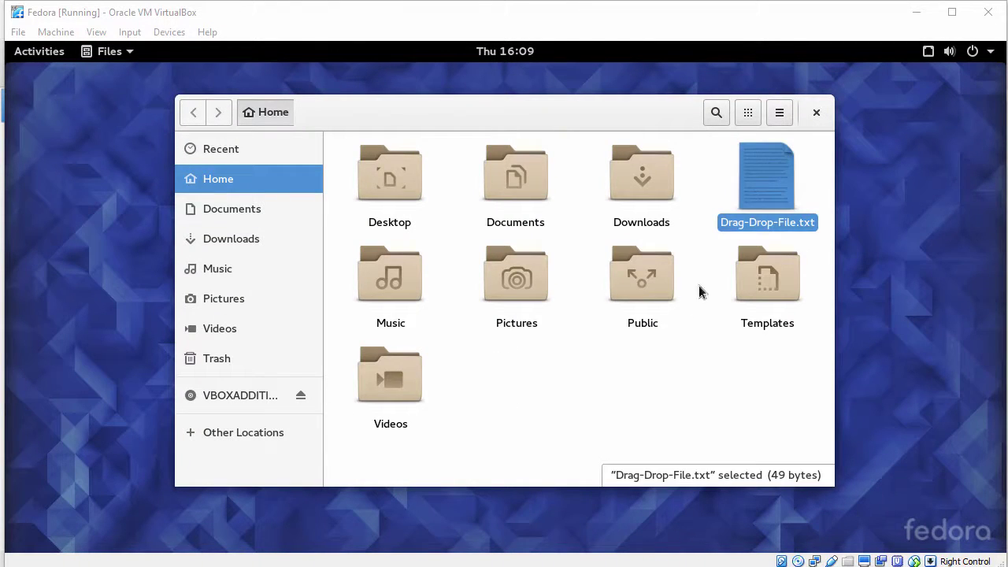
left_click(817, 115)
left_click(41, 55)
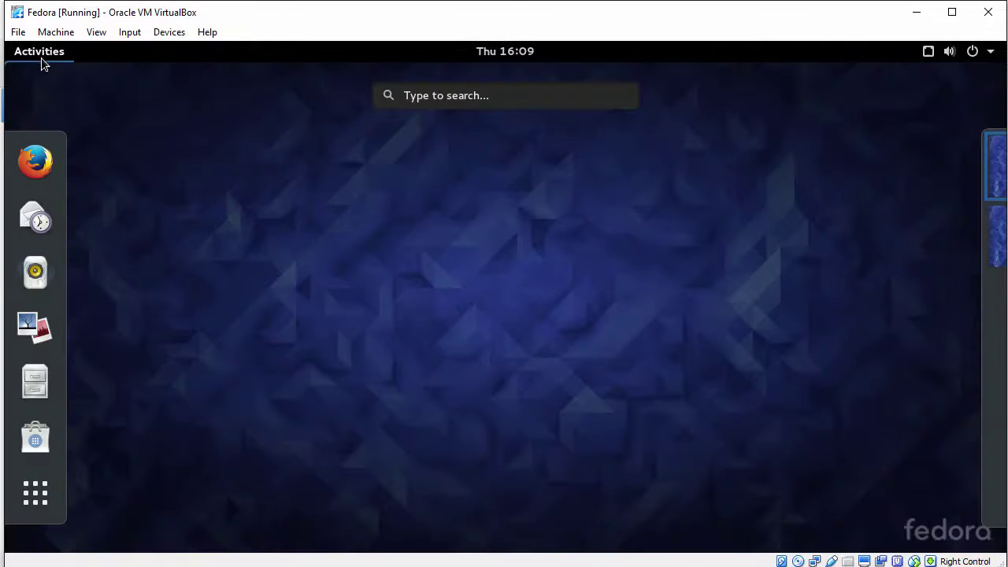
left_click(35, 163)
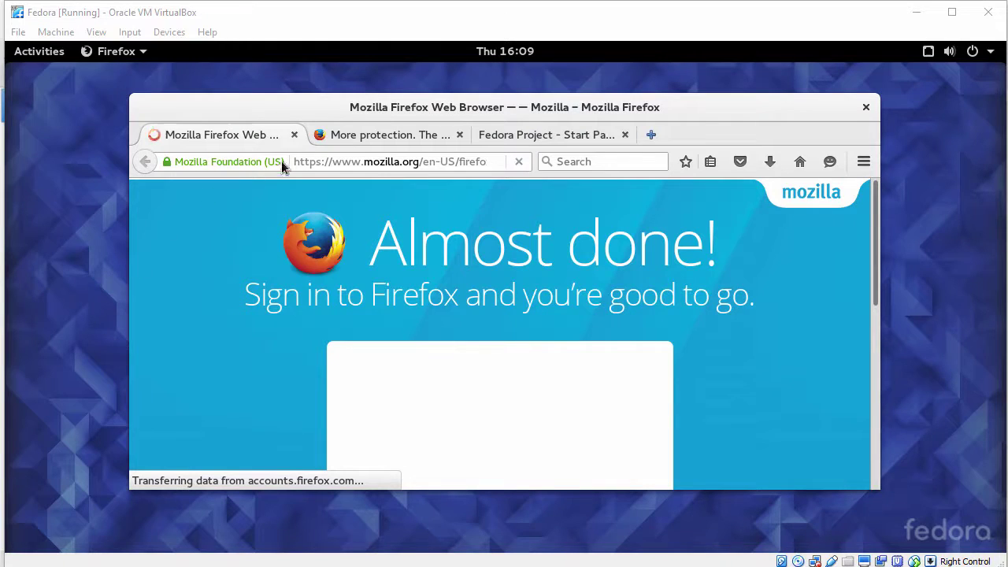
Maximize Firefox, close the first tab, and paste the host clipboard text into the address bar.
double_click(318, 110)
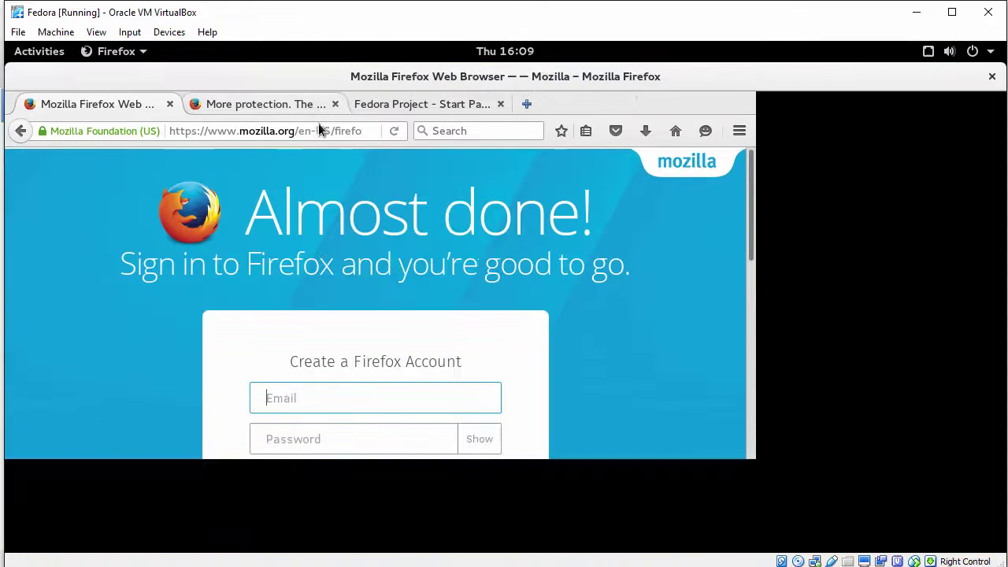
left_click(170, 104)
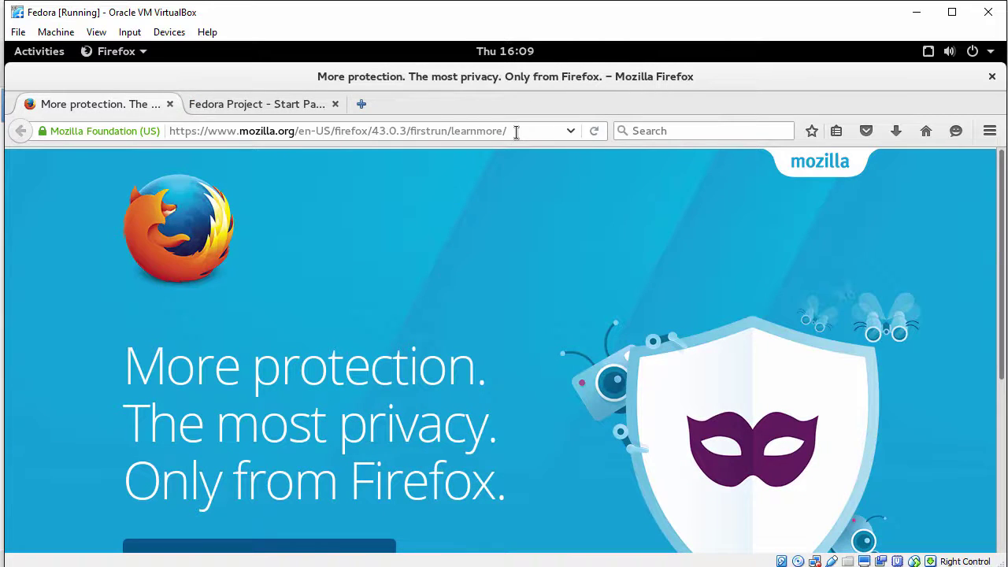
left_click_drag(516, 132, 144, 120)
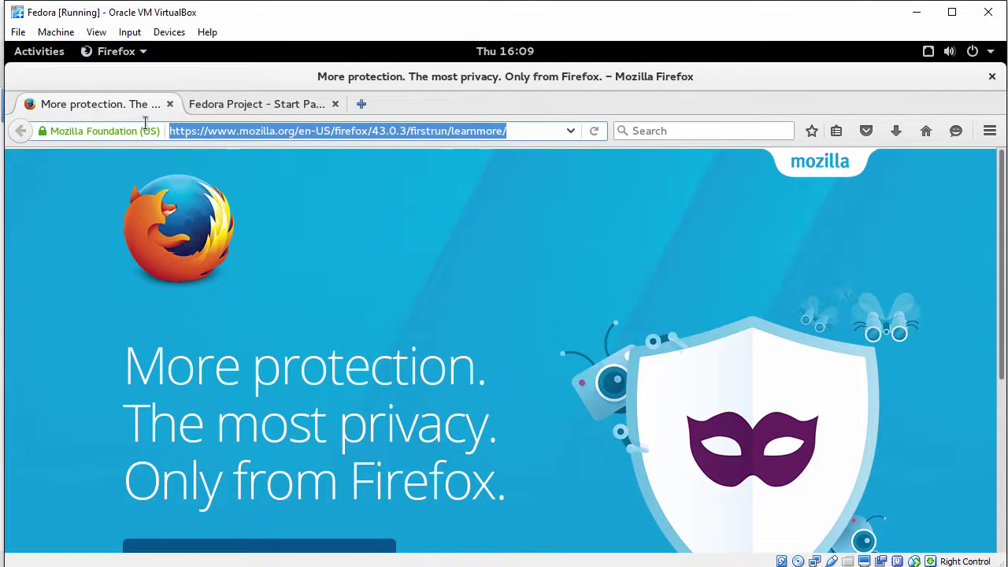
right_click(240, 135)
left_click(283, 222)
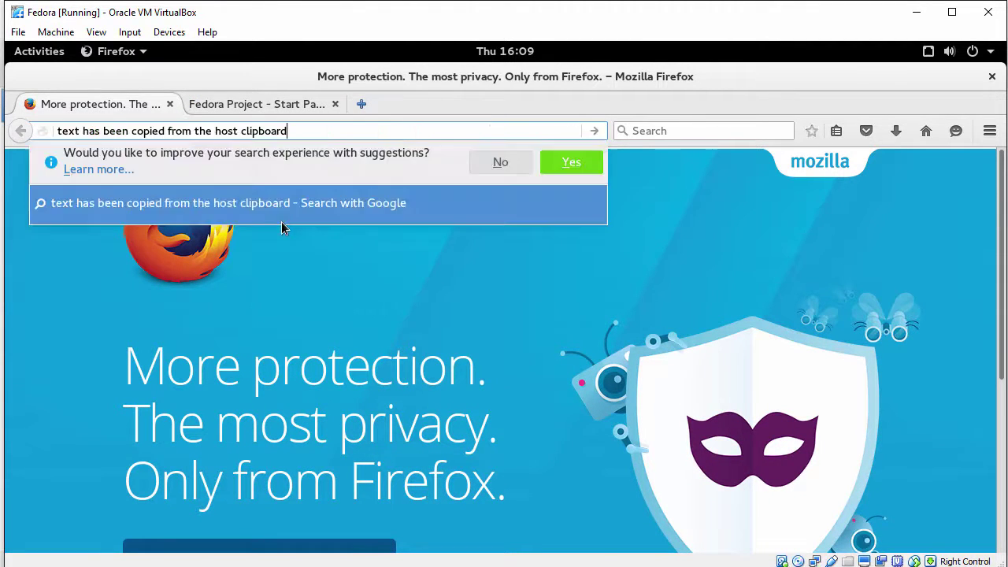
Select the pasted text, then close Firefox with both tabs.
left_click_drag(288, 130, 74, 115)
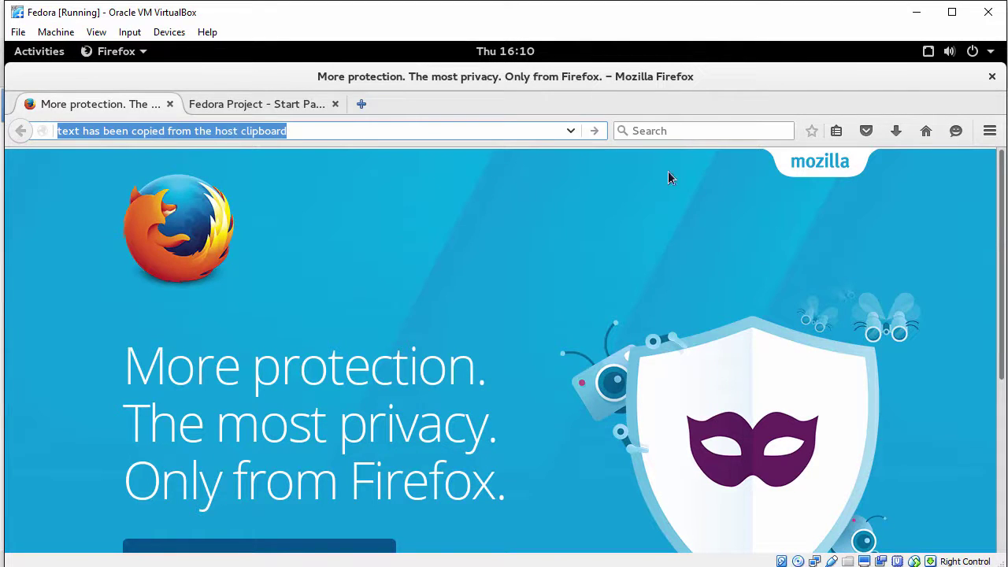
left_click(992, 76)
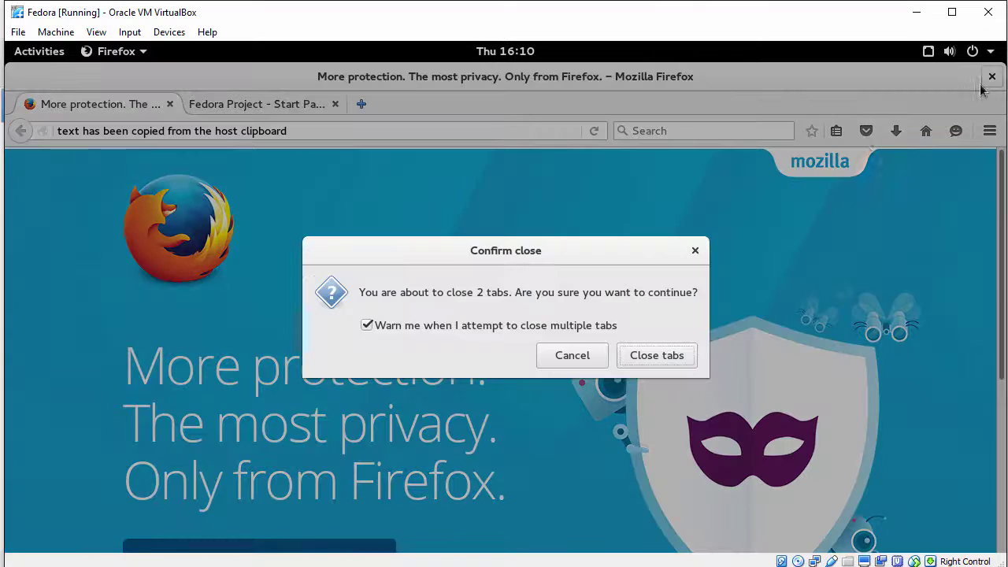
left_click(660, 356)
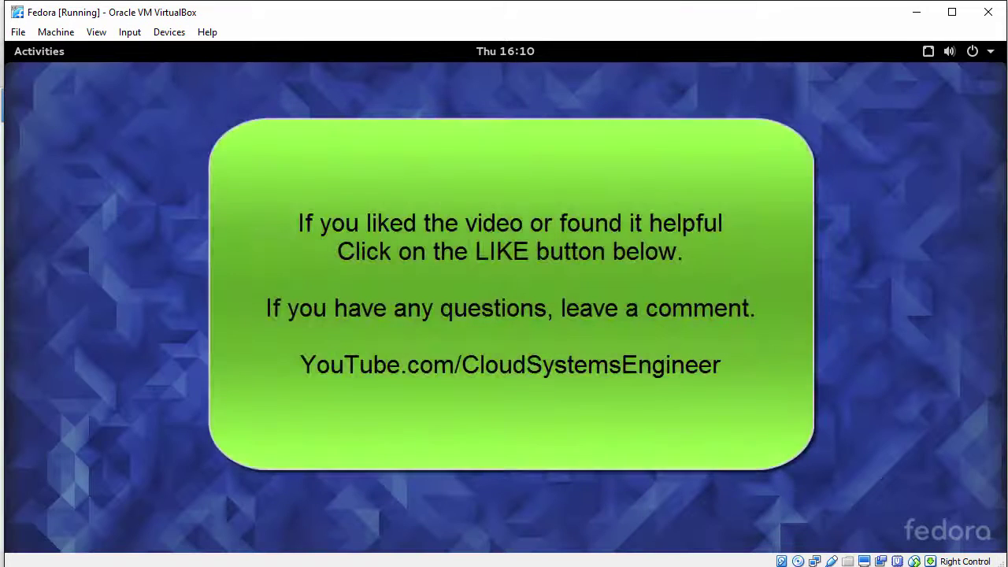